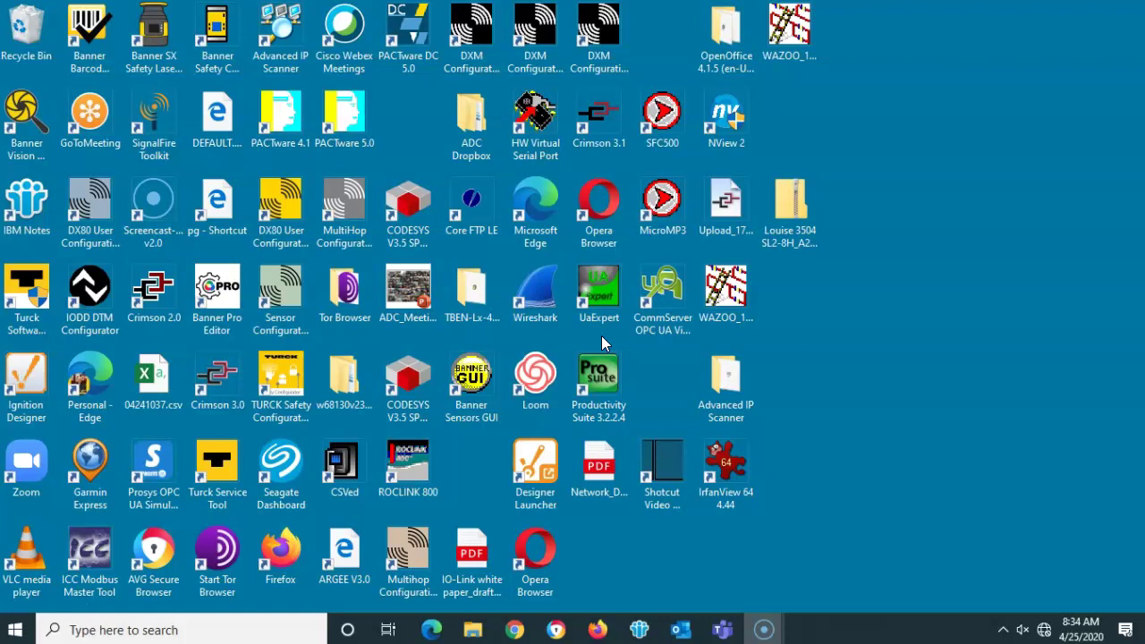
- Turn airplane mode on and back off twice
key("XF86RFKill")
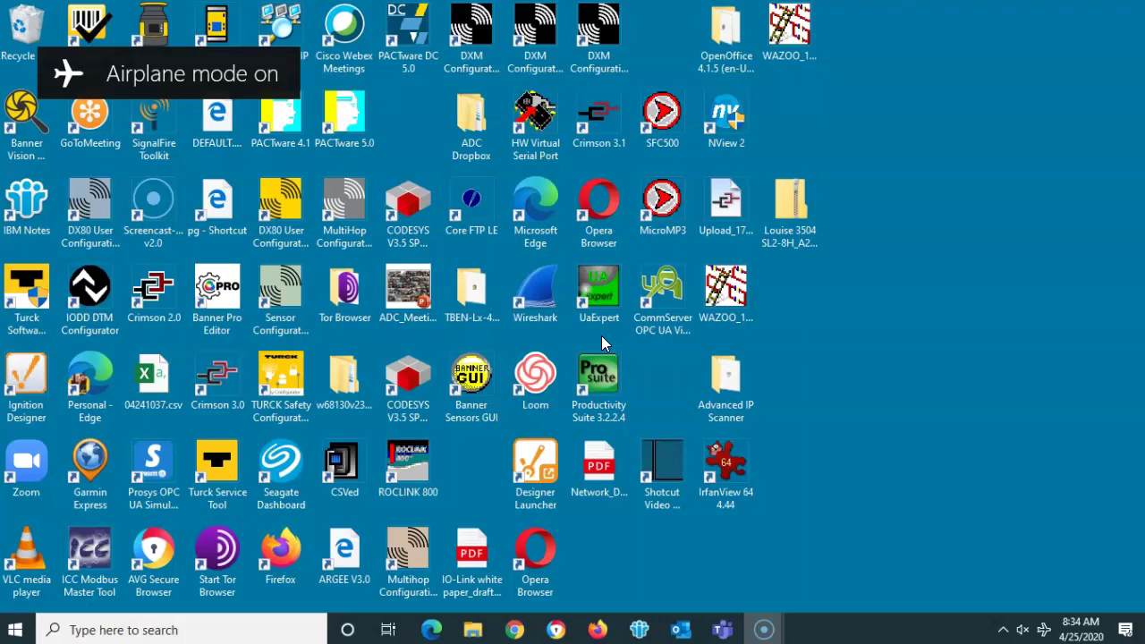
key("XF86RFKill")
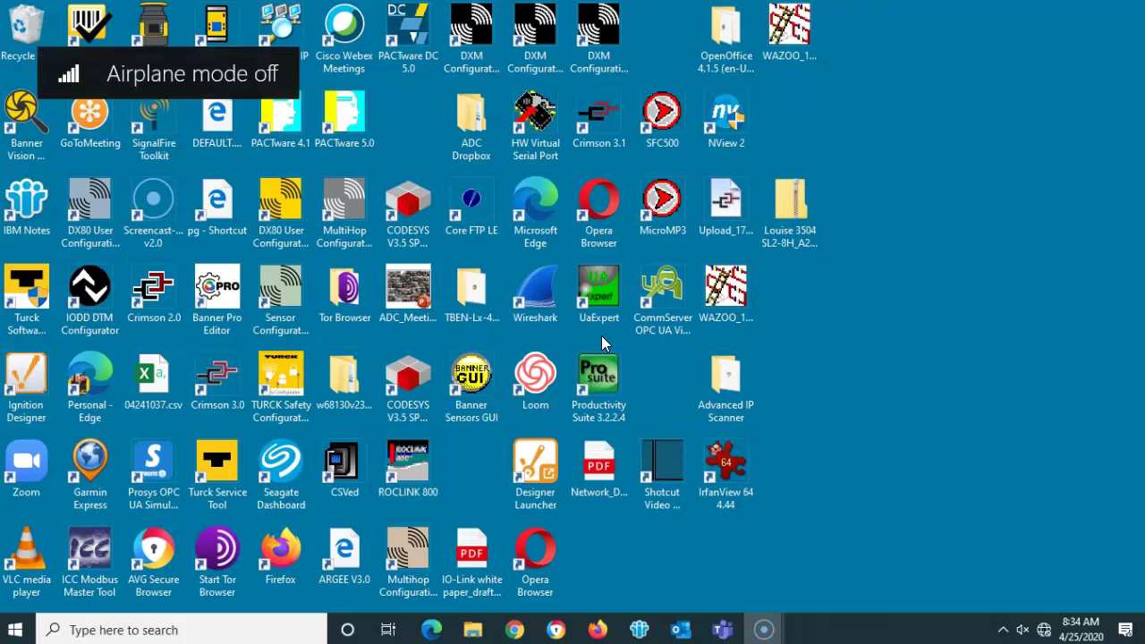
key("XF86RFKill")
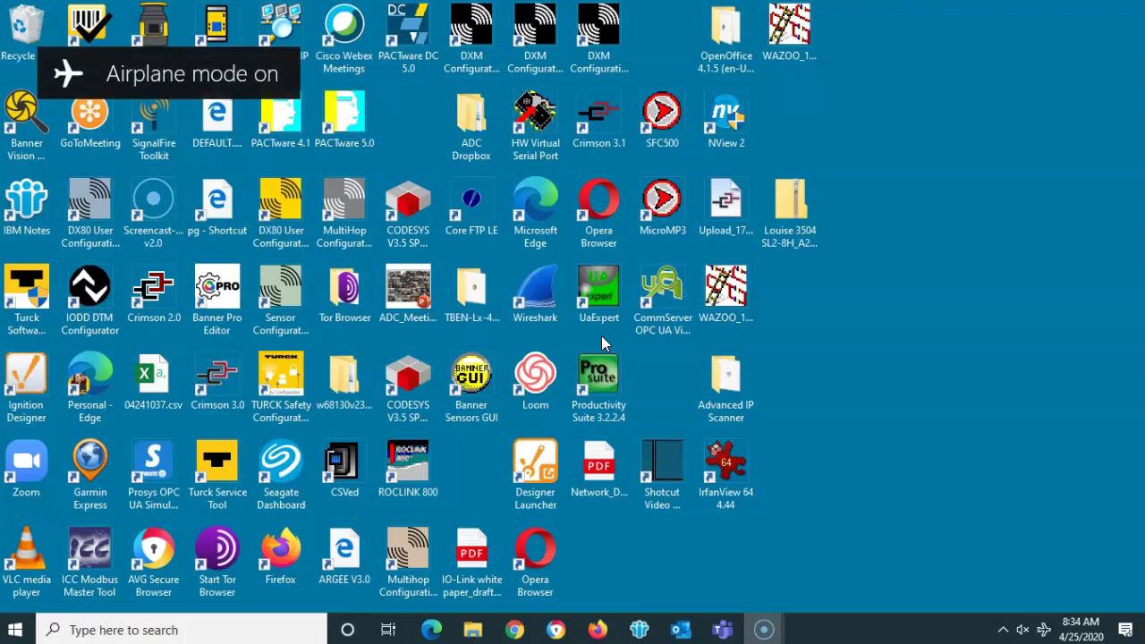
key("XF86RFKill")
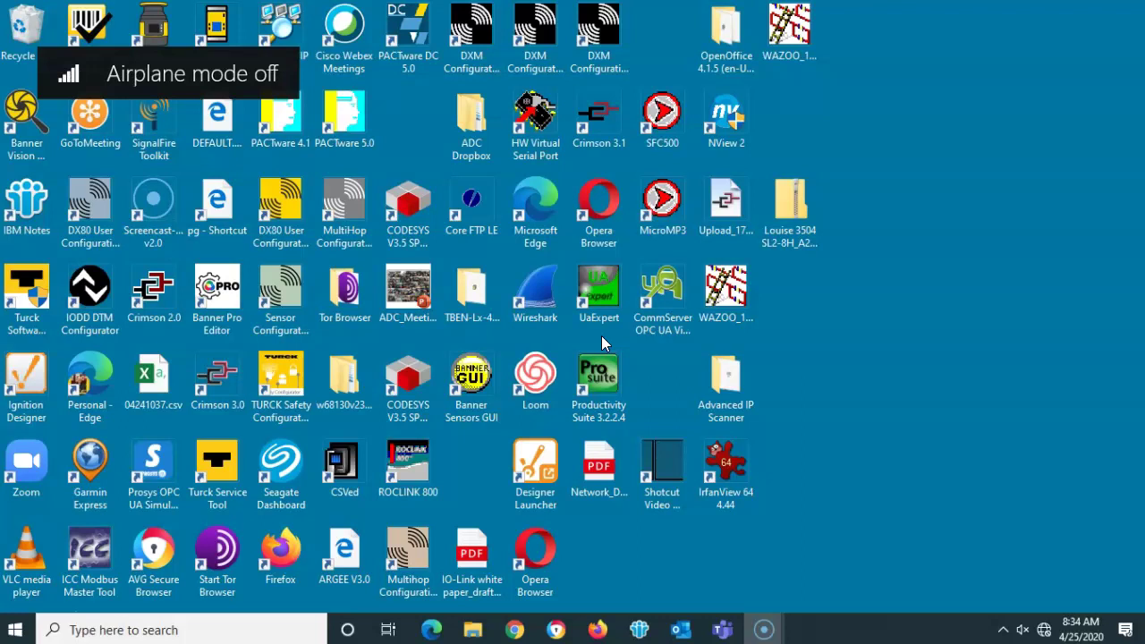
- Open the Wi-Fi page of the Network & Internet settings
left_click(696, 463)
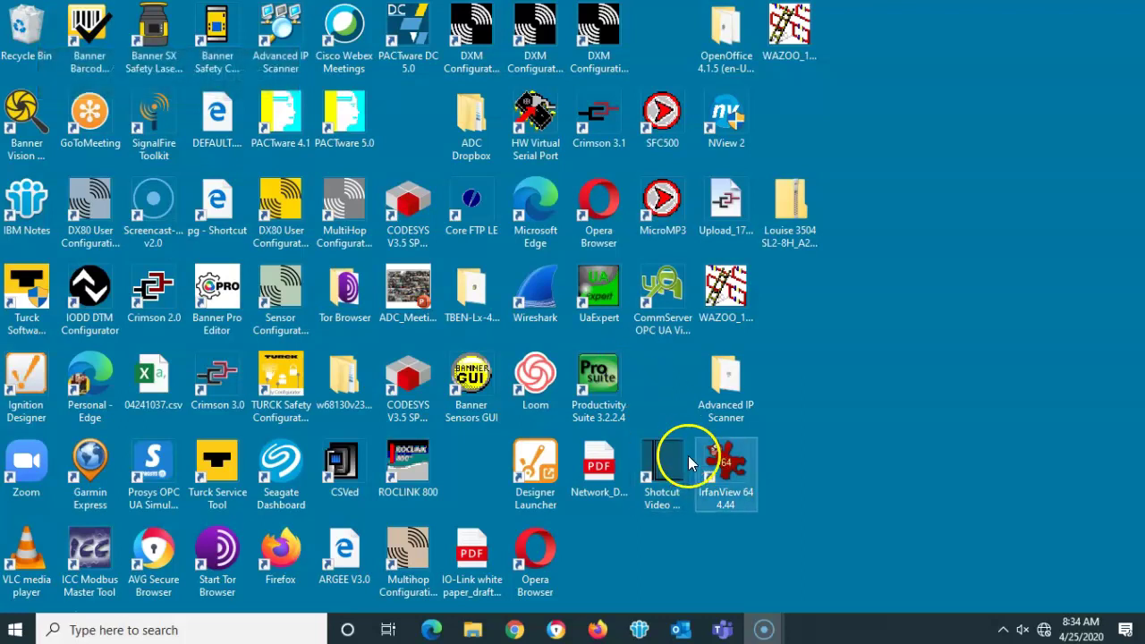
left_click(894, 559)
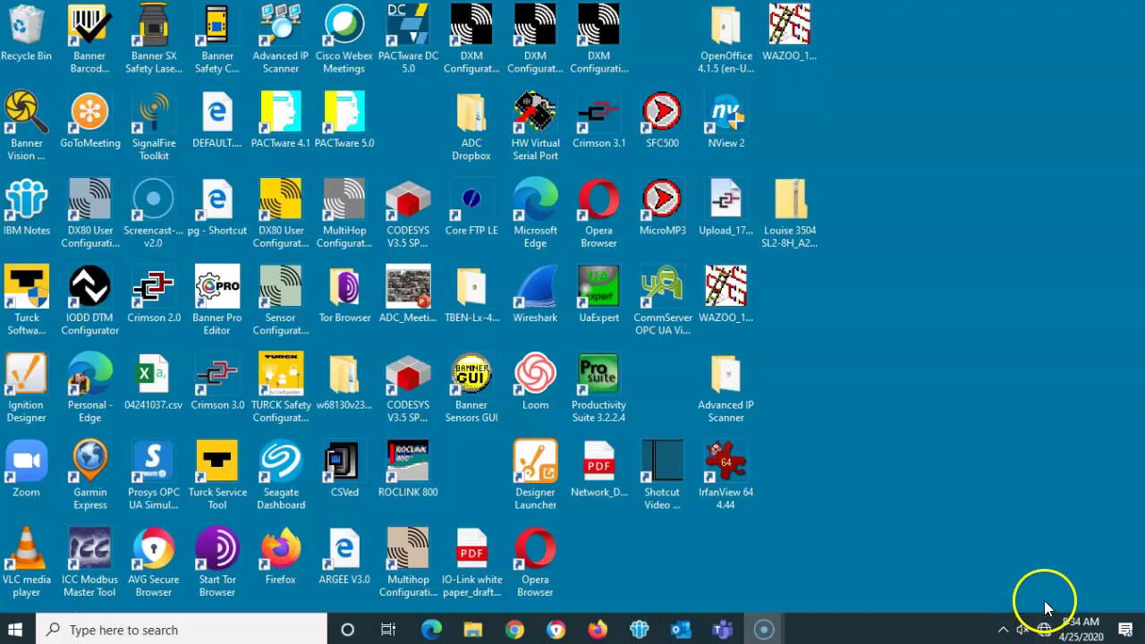
mouse_move(1045, 633)
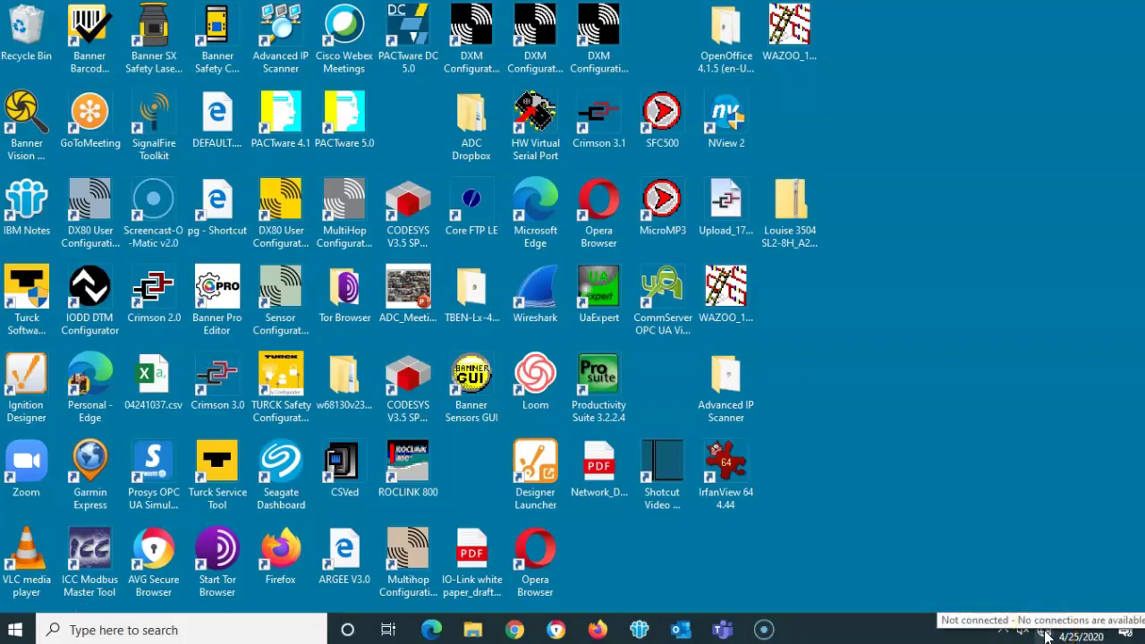
left_click(1044, 632)
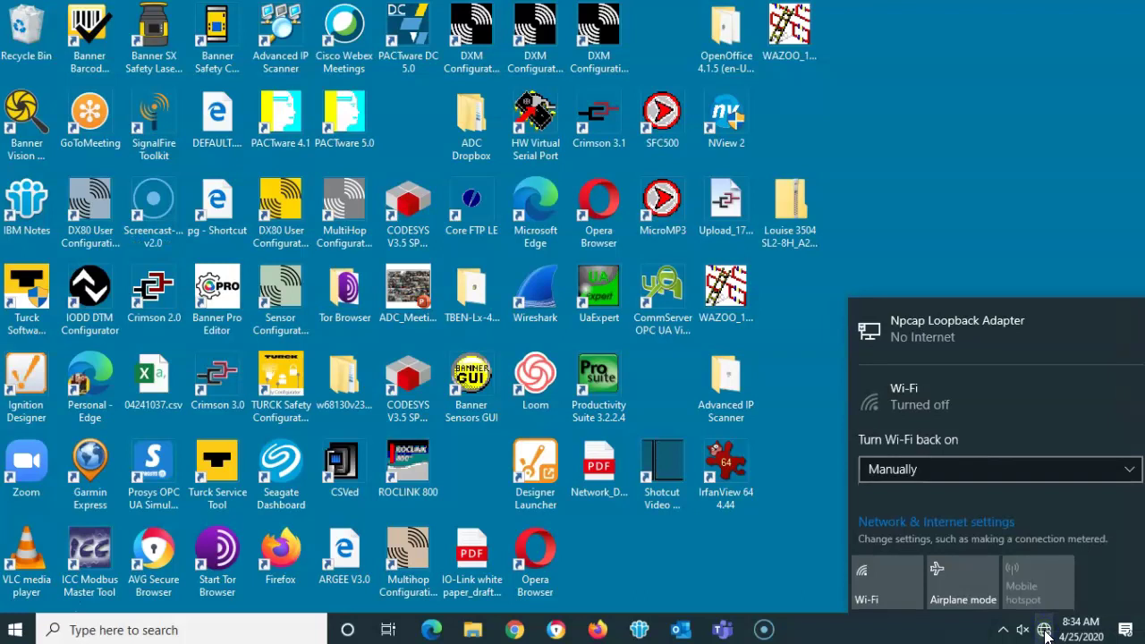
left_click(875, 581)
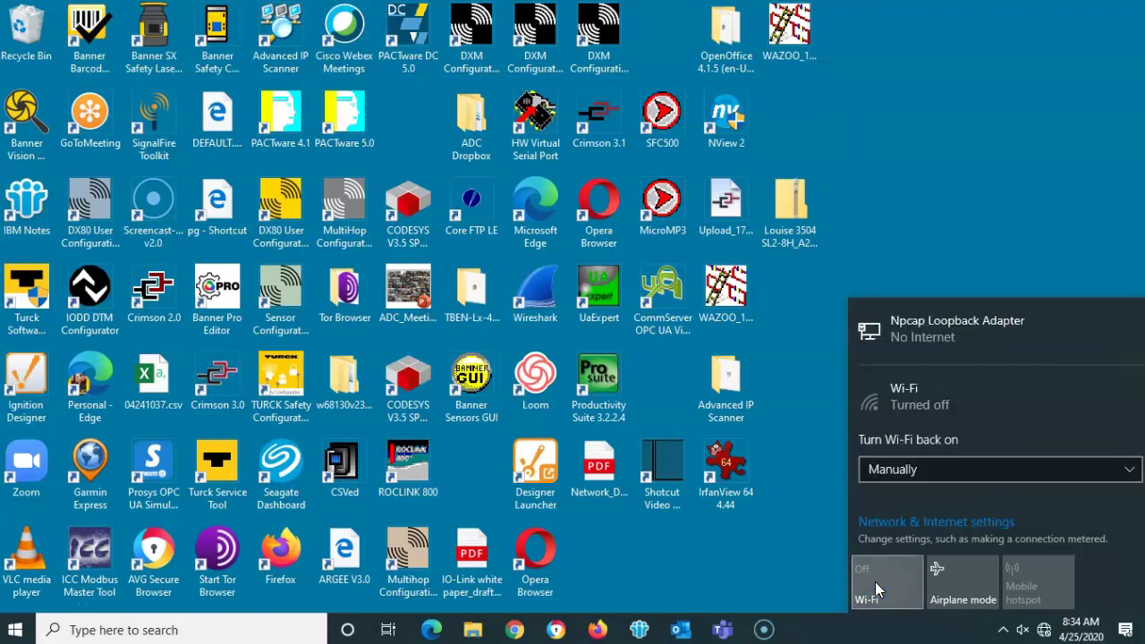
left_click(875, 582)
left_click(901, 521)
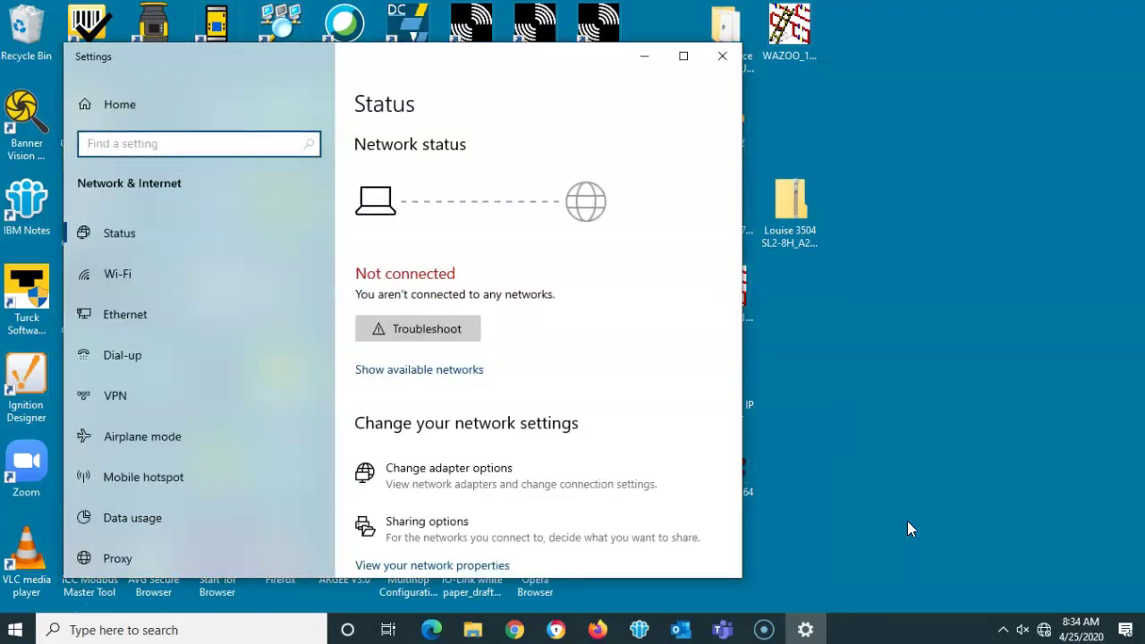
left_click(244, 309)
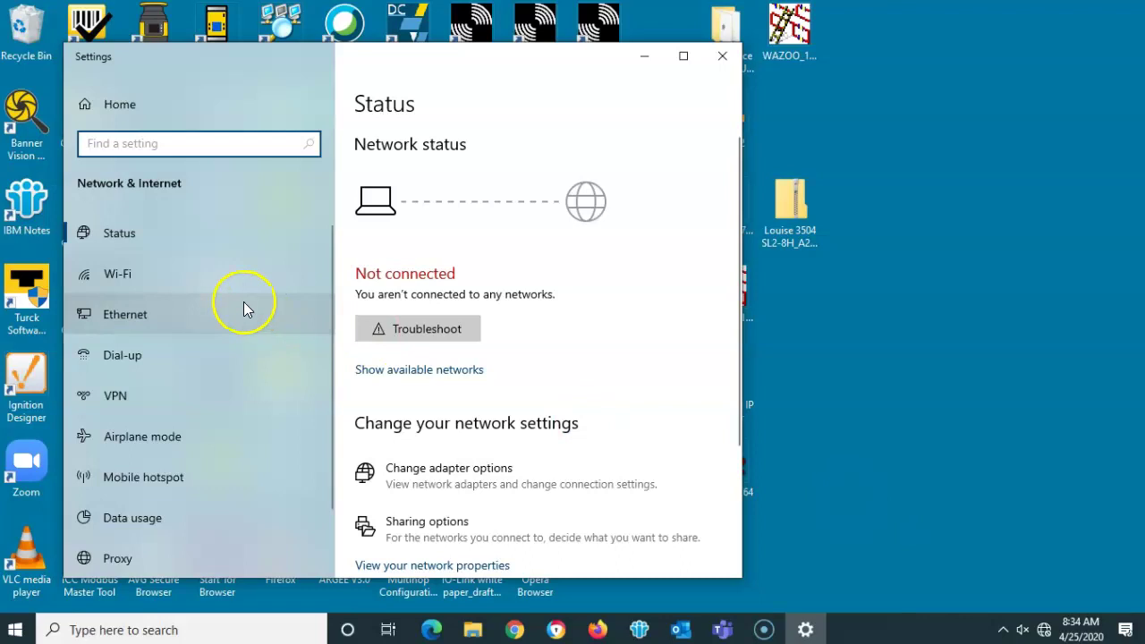
left_click(158, 284)
- Switch Wi-Fi on and back off twice on the Wi-Fi settings page
left_click(379, 169)
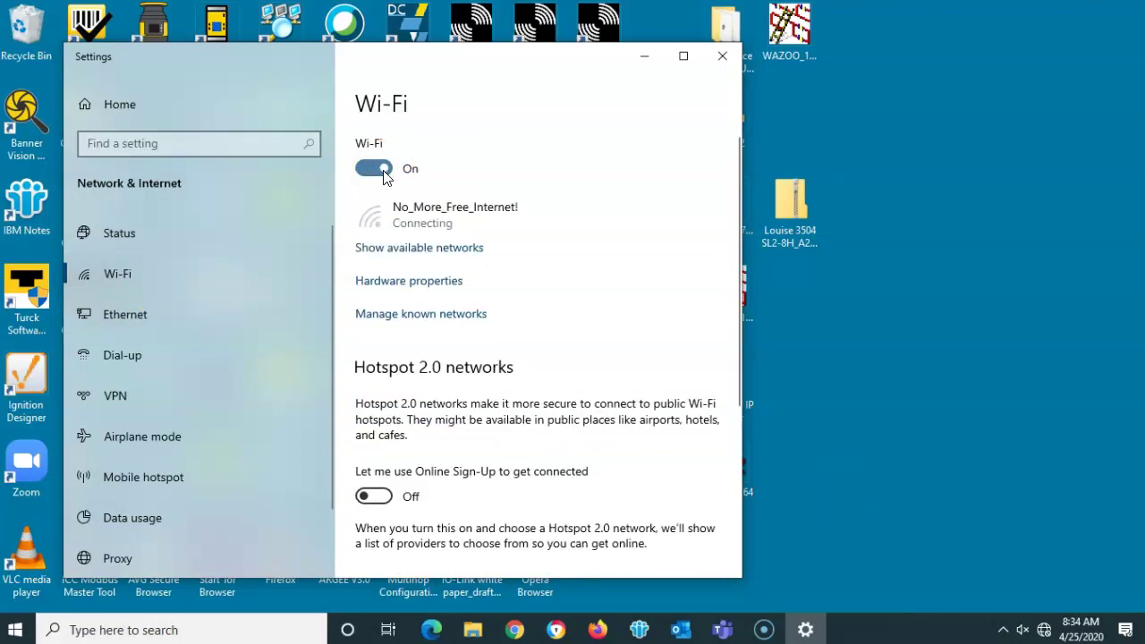
left_click(383, 175)
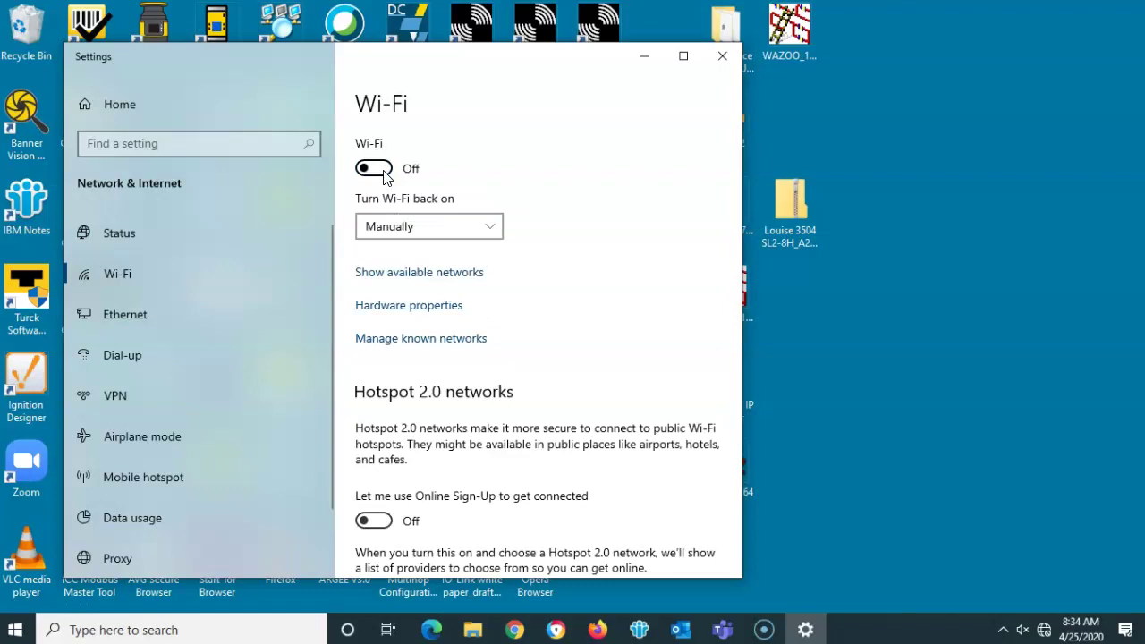
left_click(384, 175)
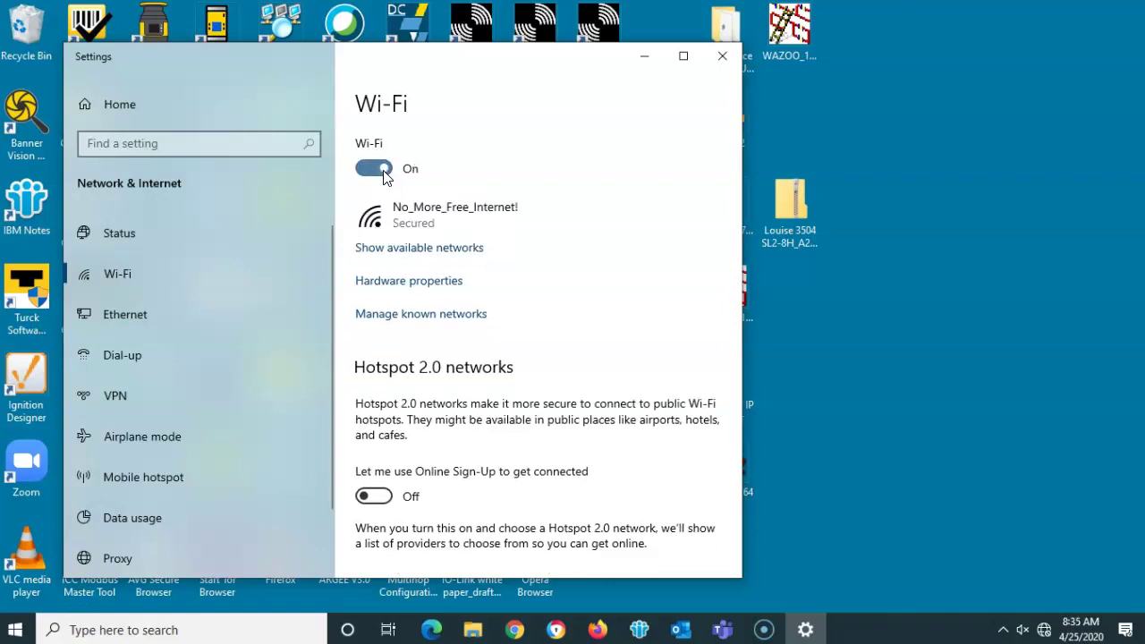
left_click(384, 175)
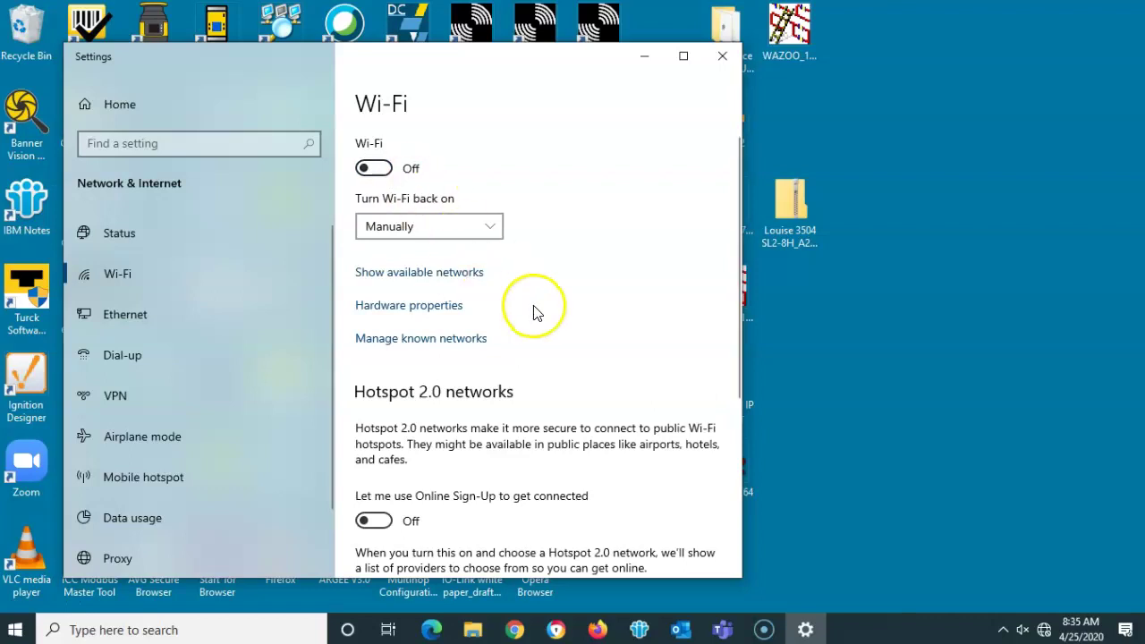
- Open the network adapter options and disable the Npcap Loopback Adapter
scroll(534, 312, "down", 3)
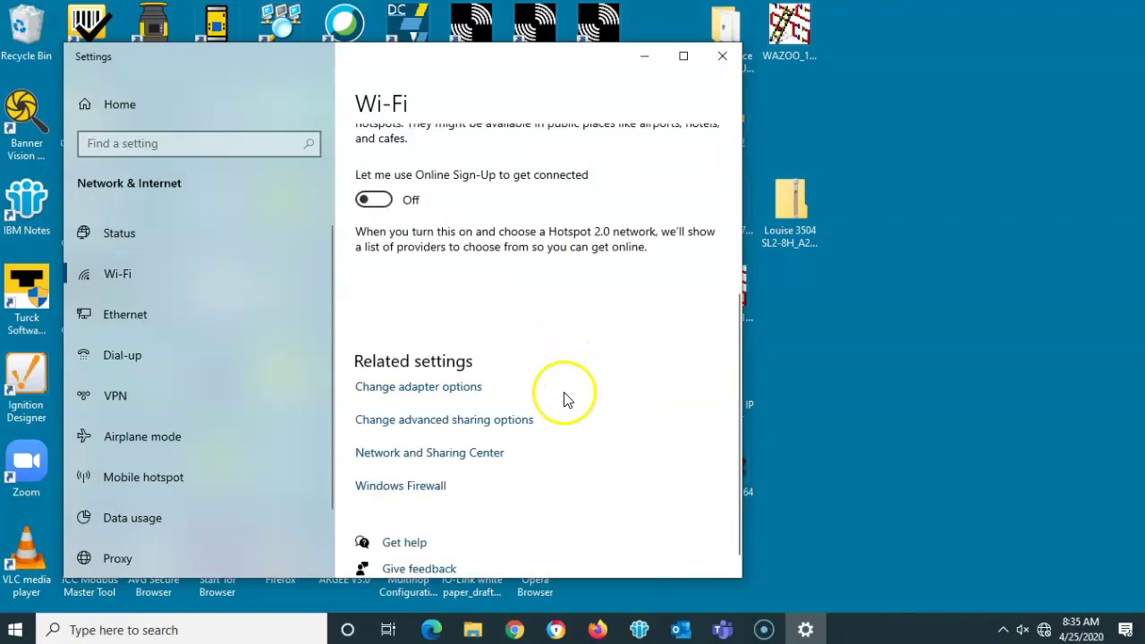
left_click(438, 393)
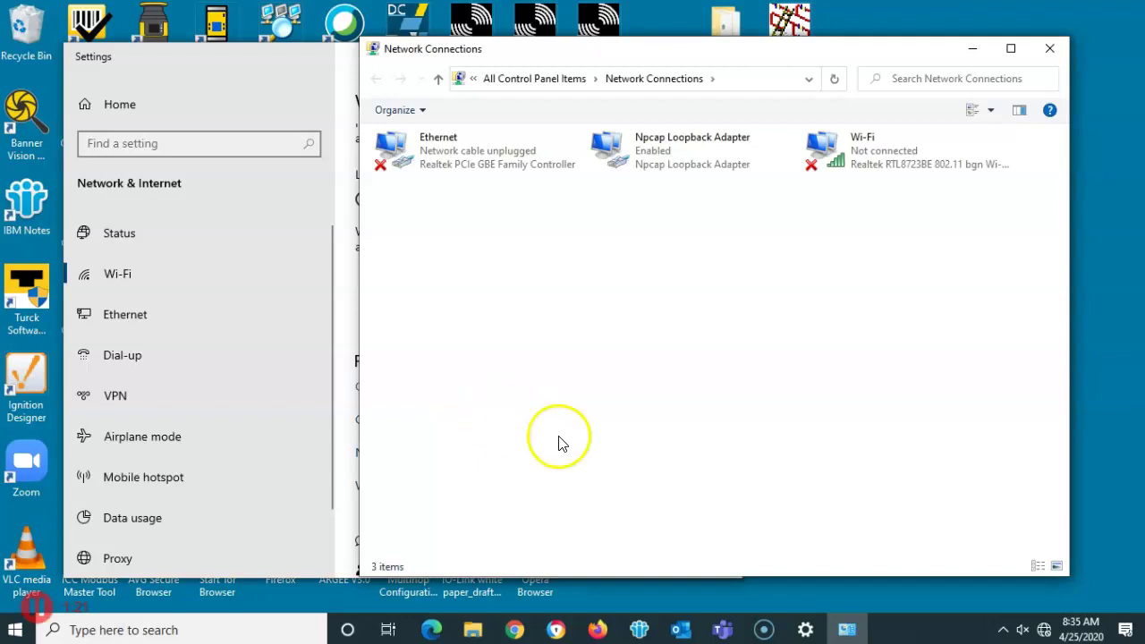
left_click_drag(729, 497, 532, 338)
right_click(526, 331)
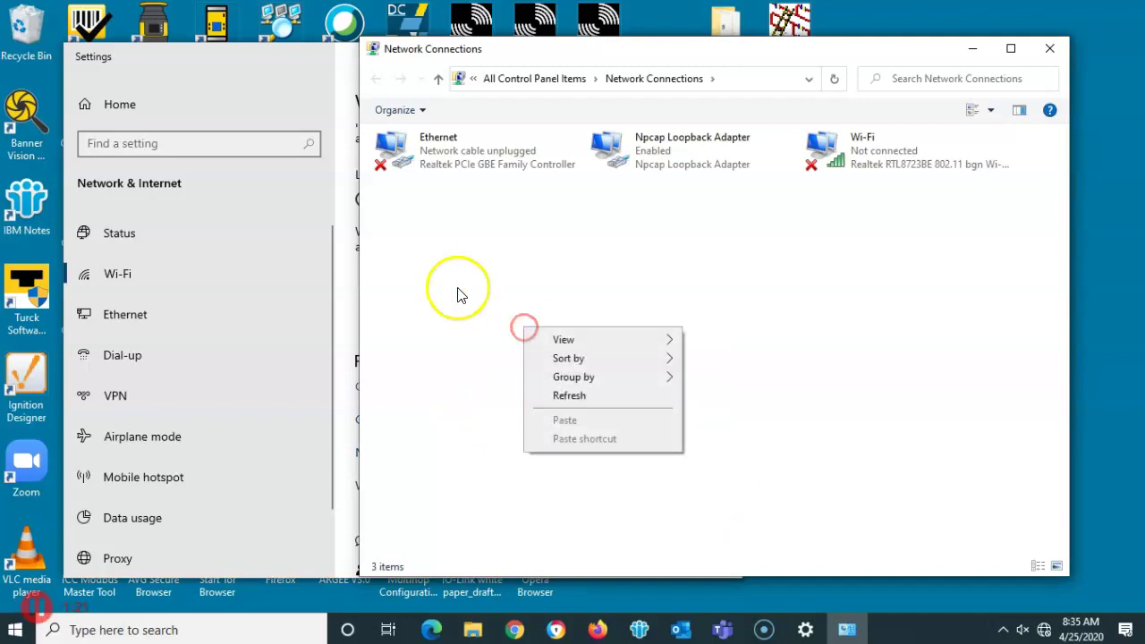
left_click(456, 287)
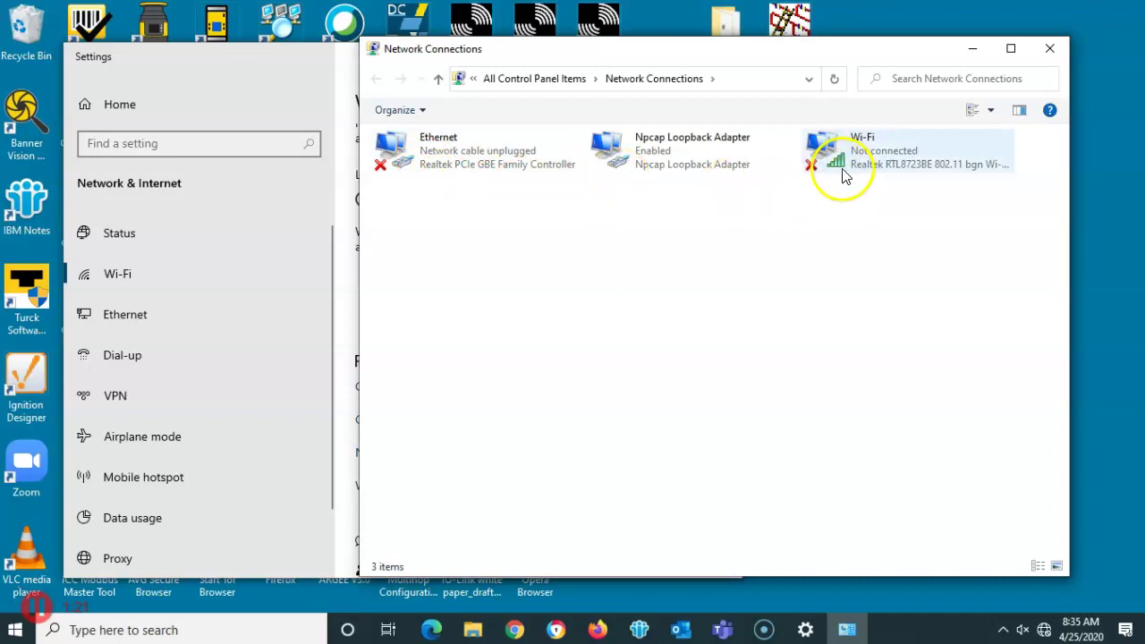
right_click(682, 163)
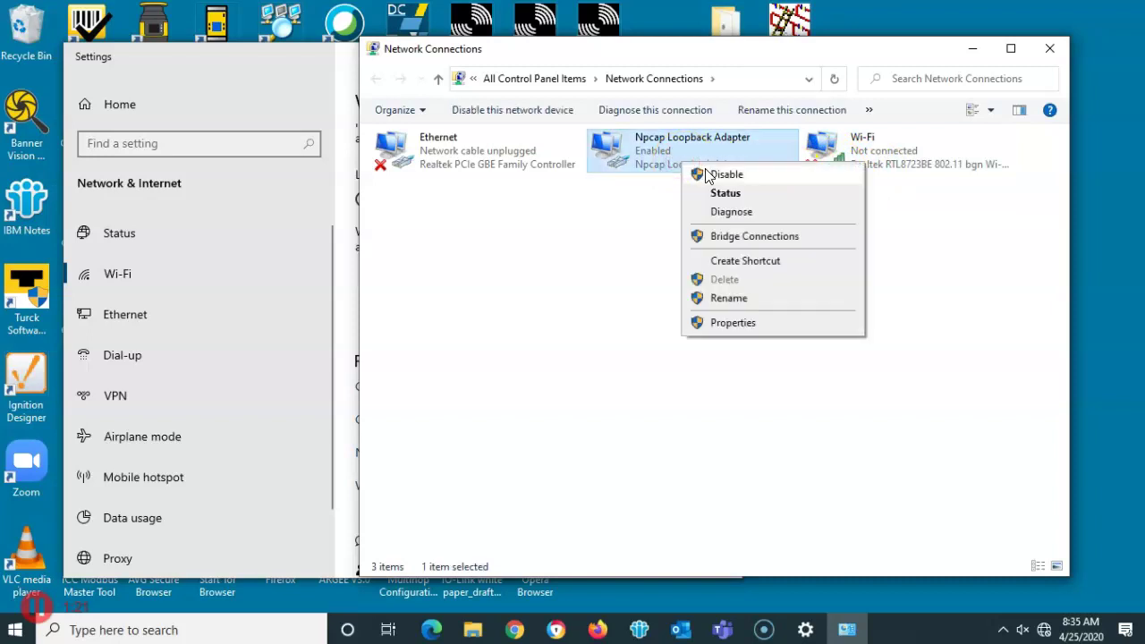
left_click(707, 175)
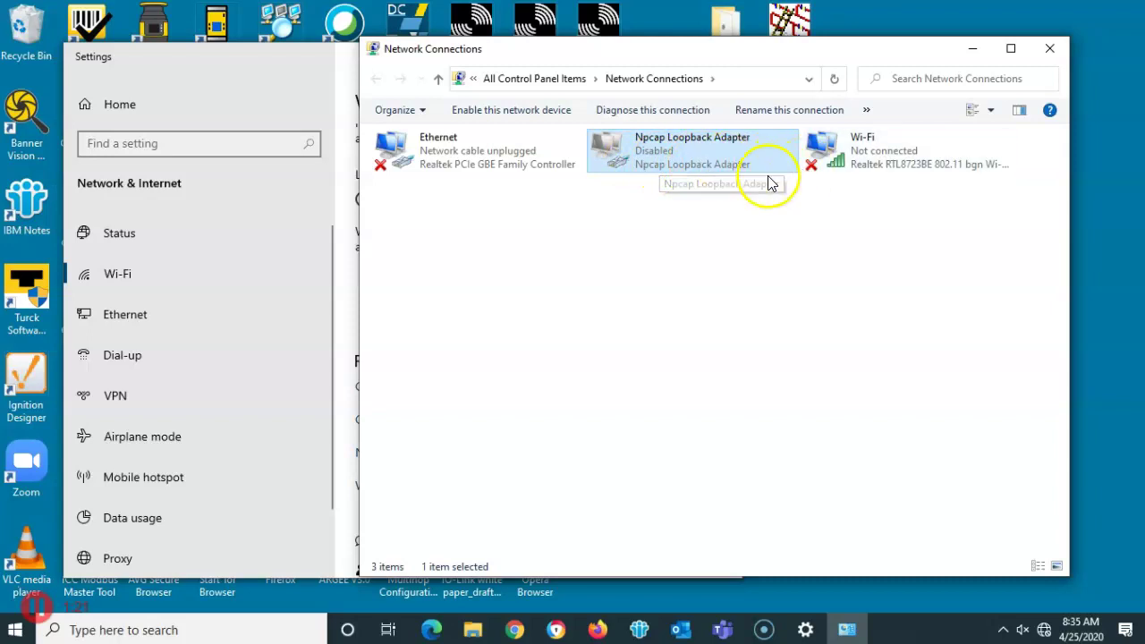
- Turn Wi-Fi on in the Wi-Fi settings and bring the Network Connections window back to the front
left_click(116, 273)
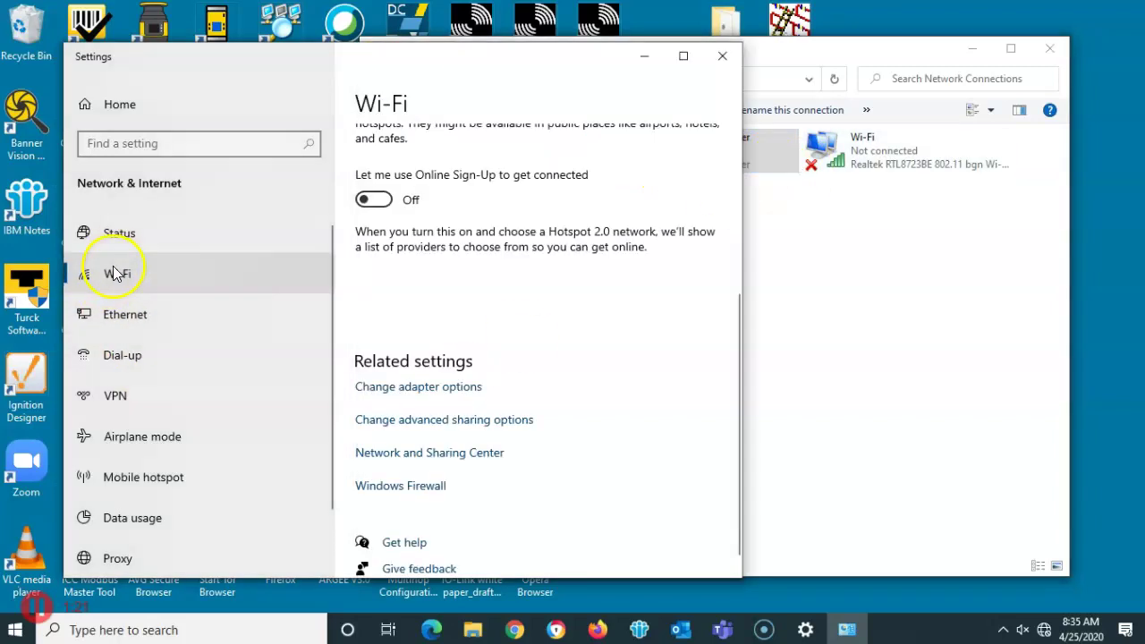
left_click(373, 199)
left_click(374, 199)
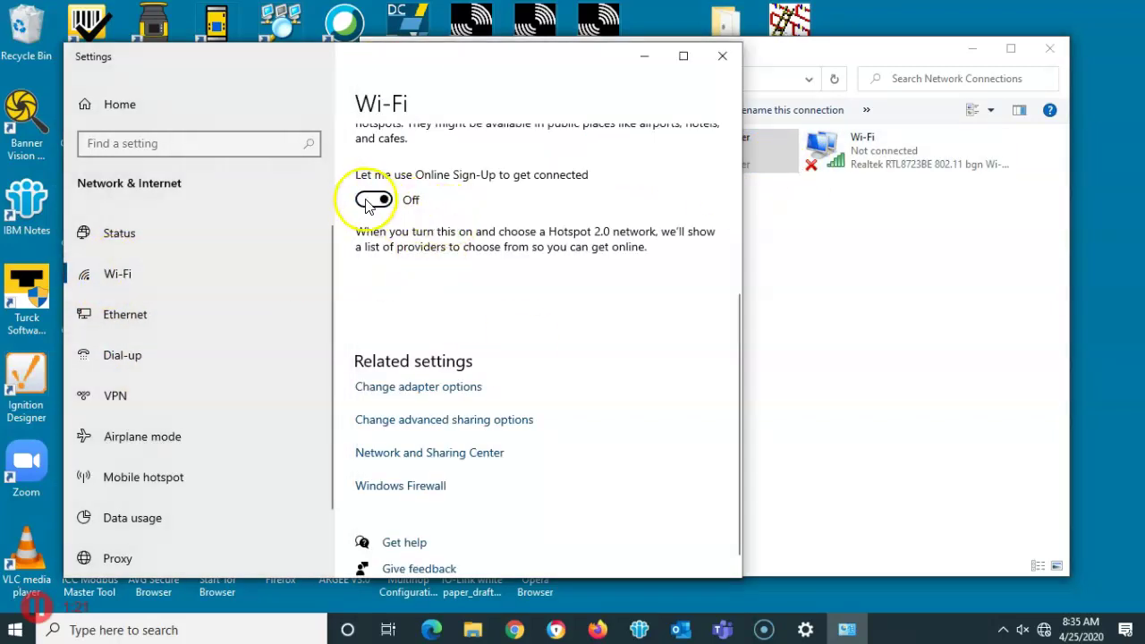
scroll(407, 224, "up", 5)
left_click(382, 169)
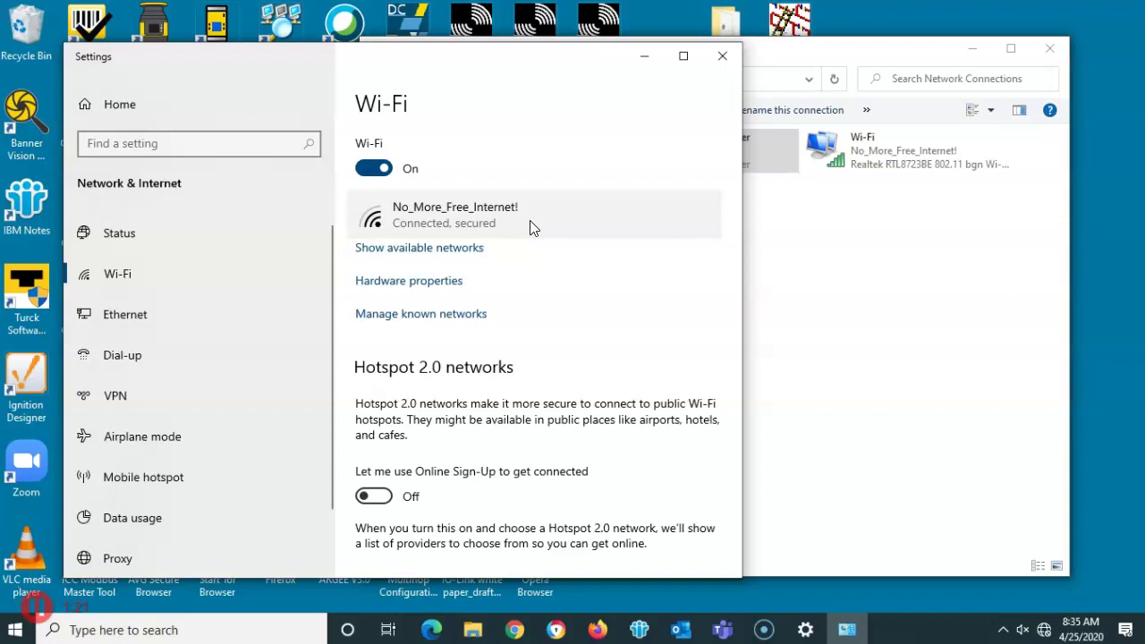
left_click(869, 328)
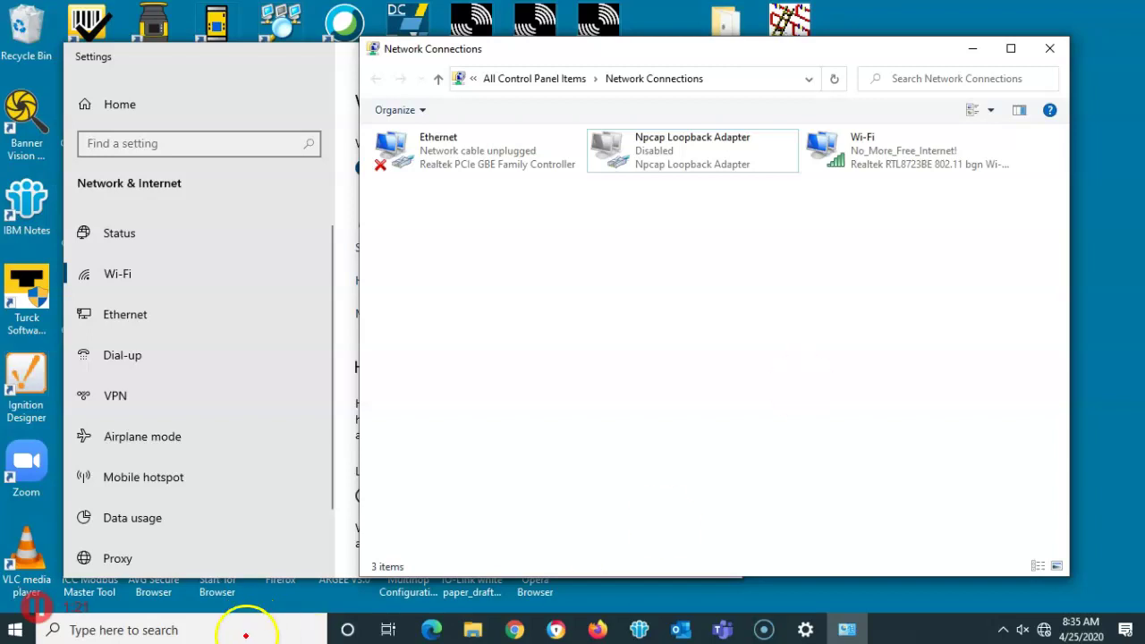
right_click(580, 435)
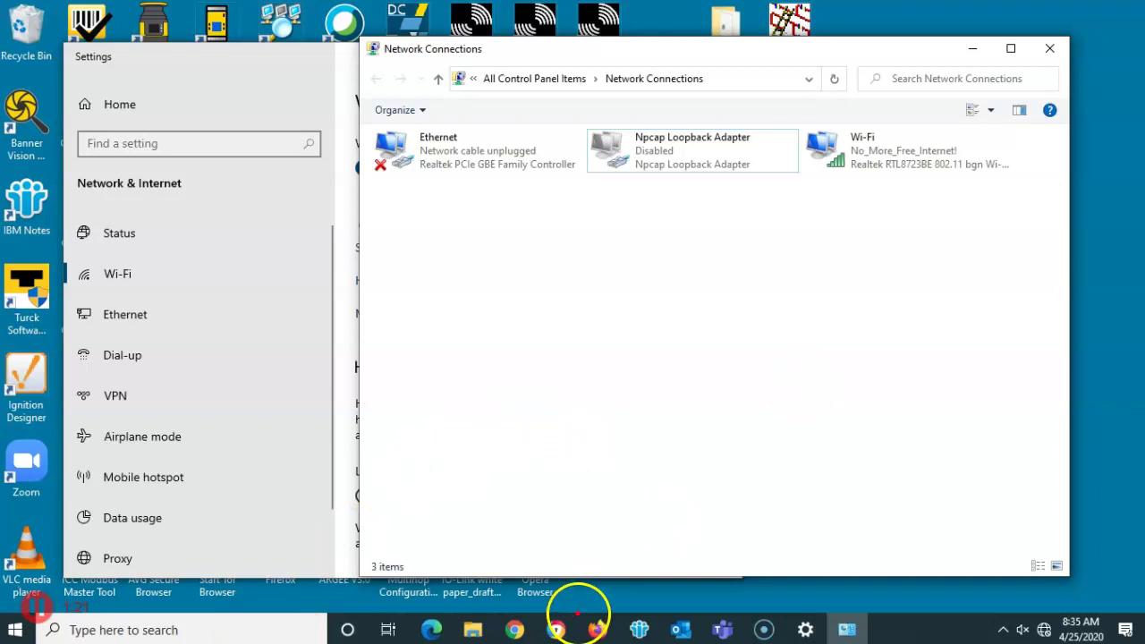
- Open Command Prompt, run ipconfig, and make the window taller to fit the full adapter listing
left_click(174, 630)
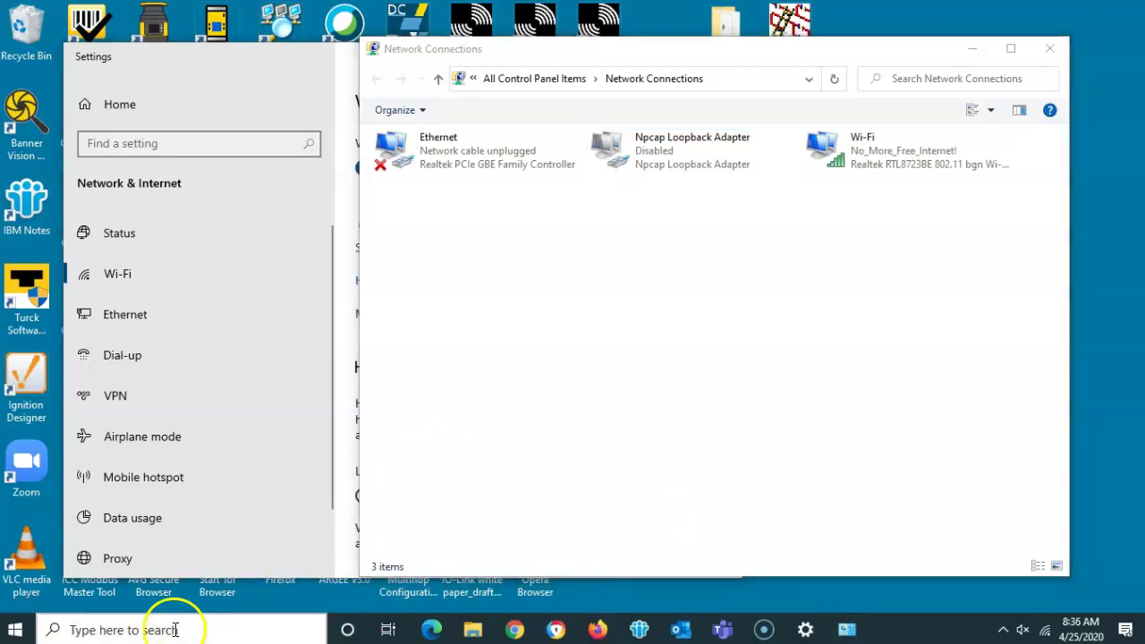
type("cmd")
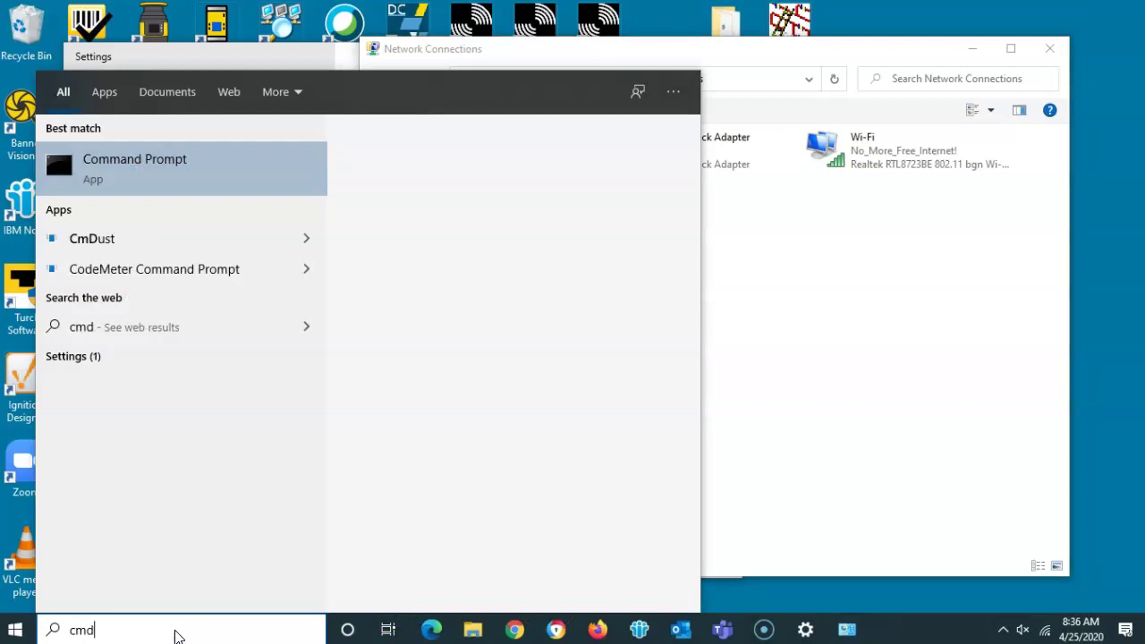
key("Return")
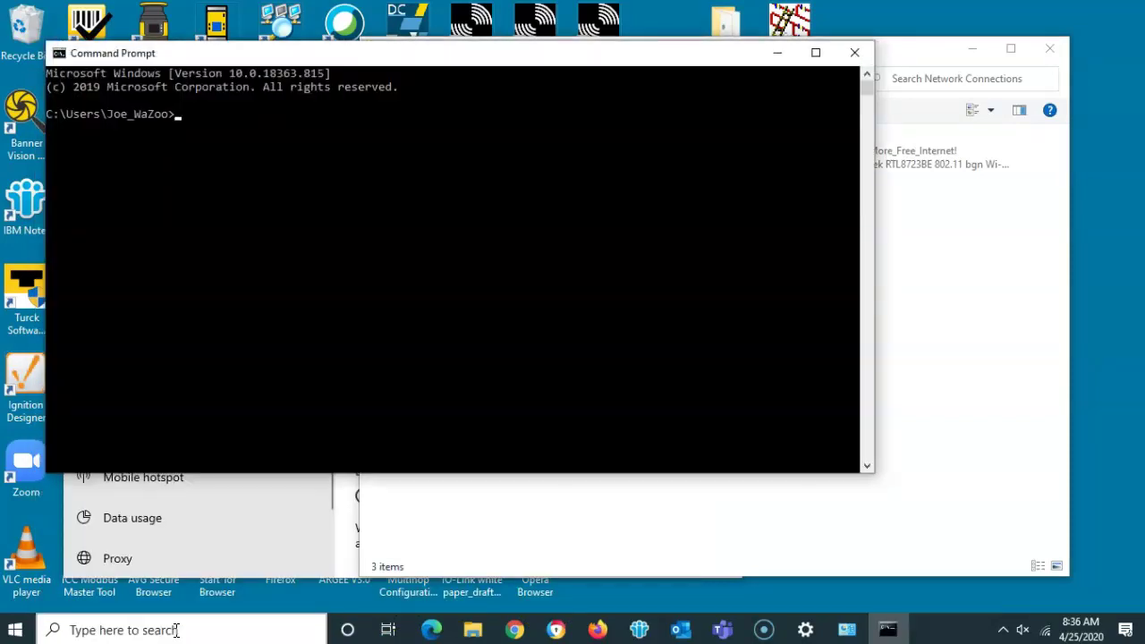
type("ipconfig")
key("Return")
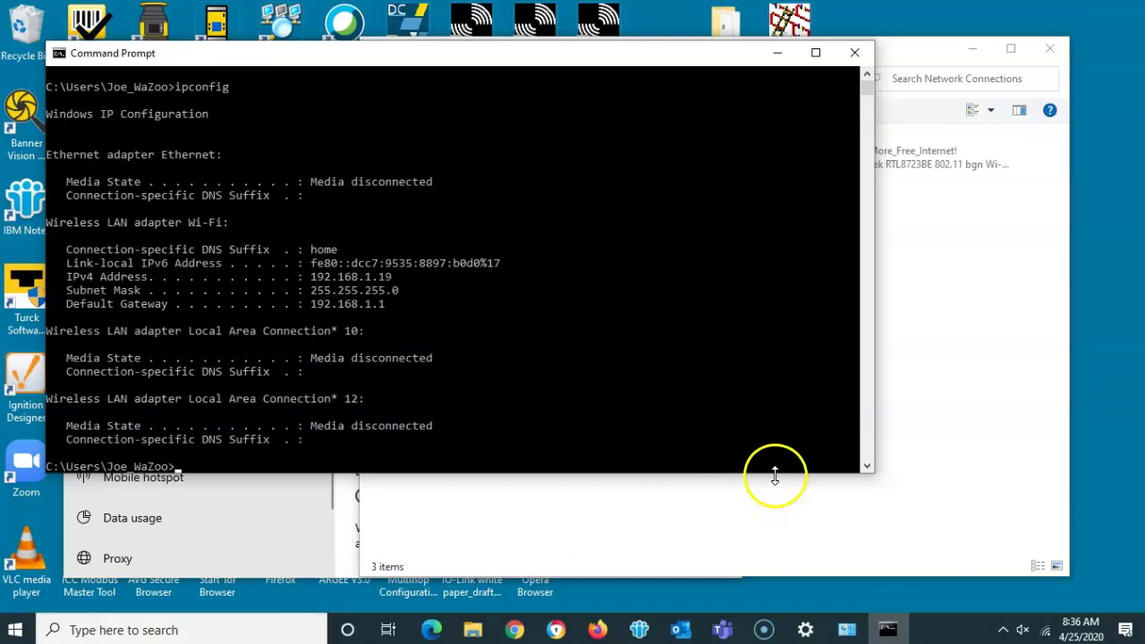
left_click_drag(771, 474, 749, 564)
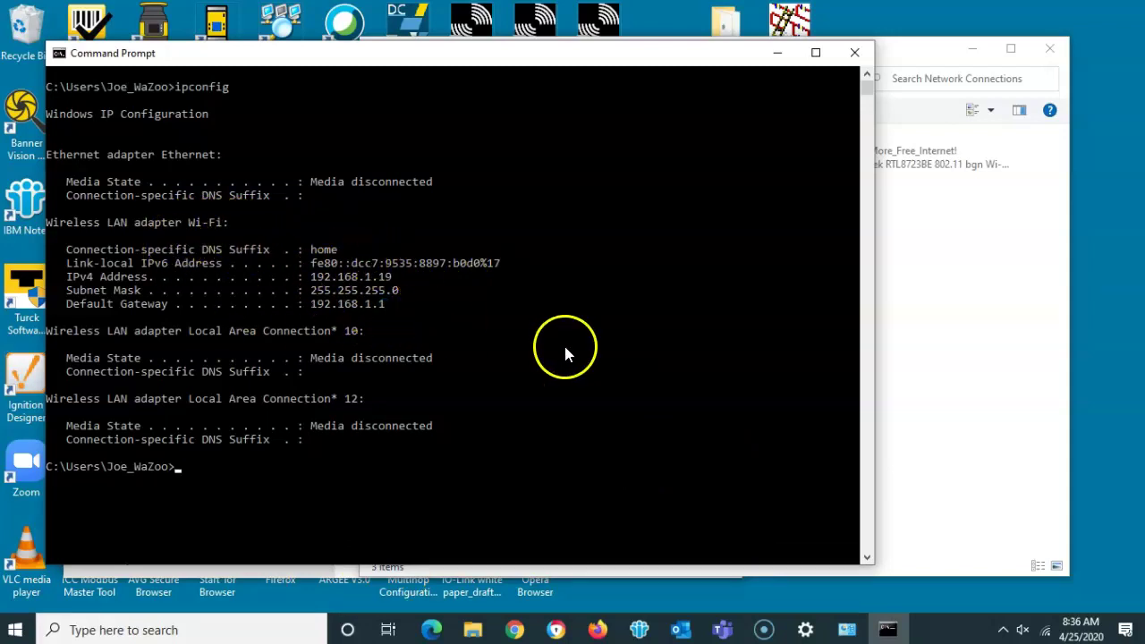
- Check the adapter states in Network Connections and rerun ipconfig in Command Prompt to read the Ethernet adapter's addresses
left_click(906, 392)
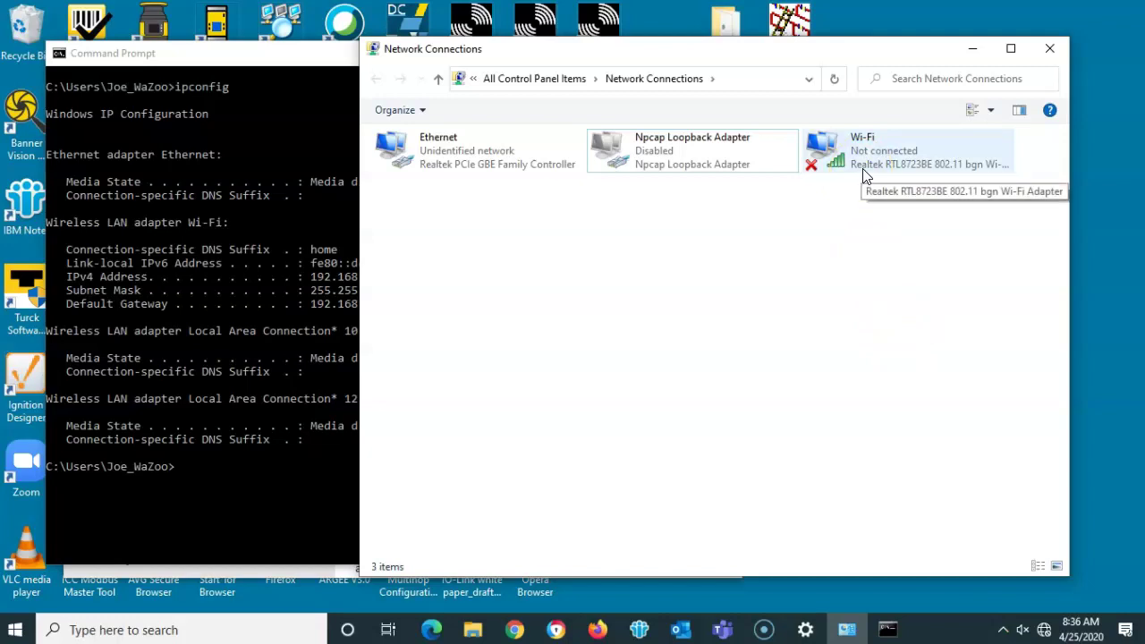
left_click(270, 483)
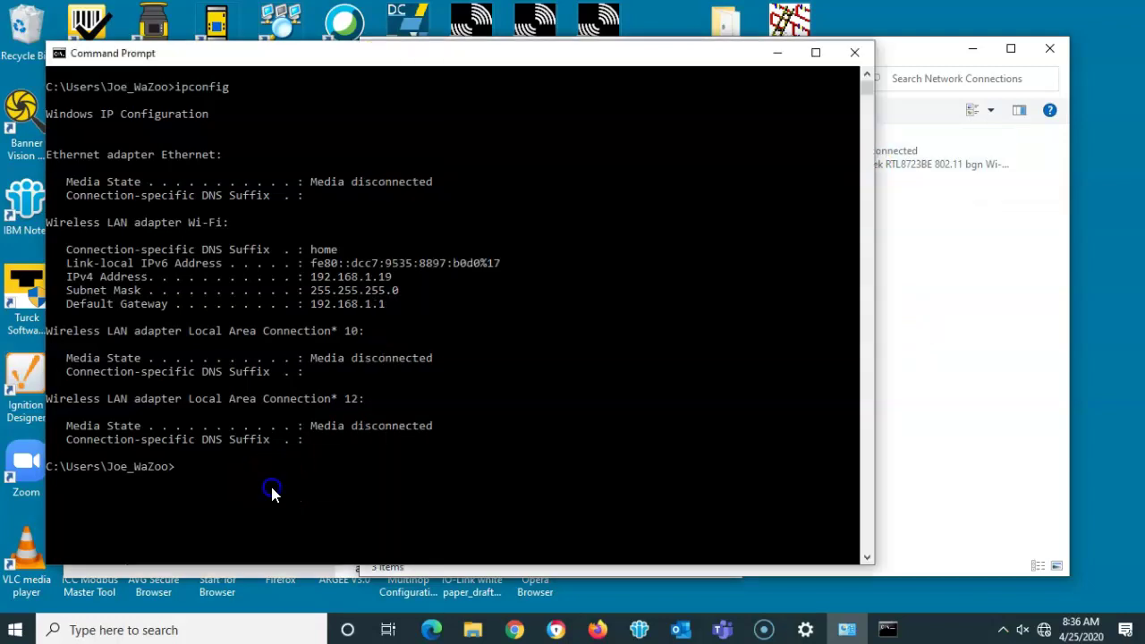
key("Up")
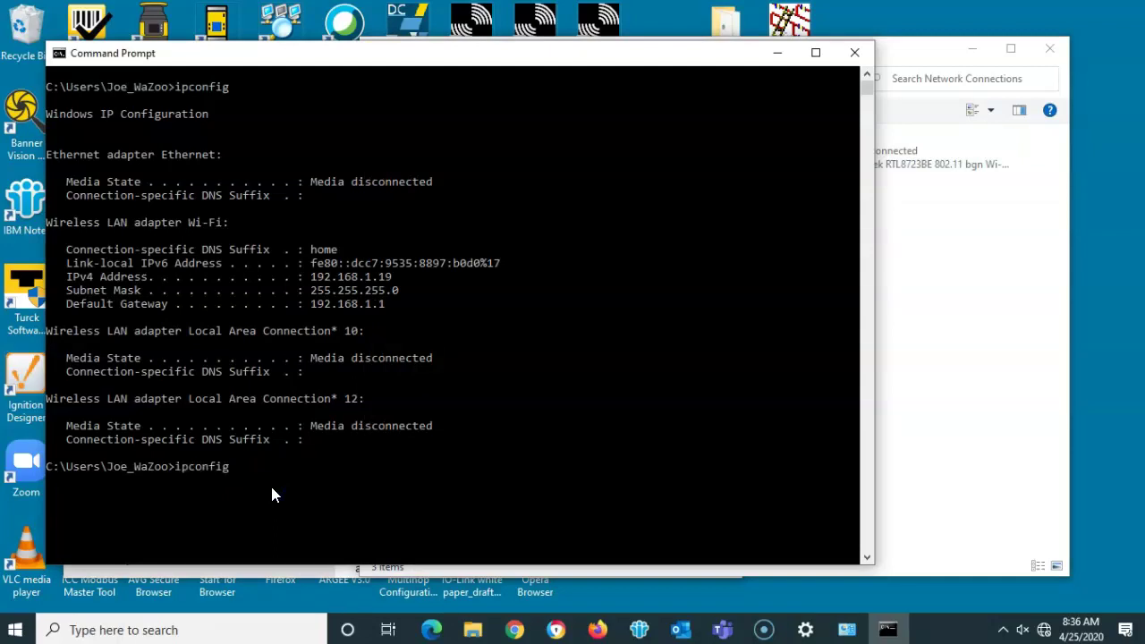
key("Return")
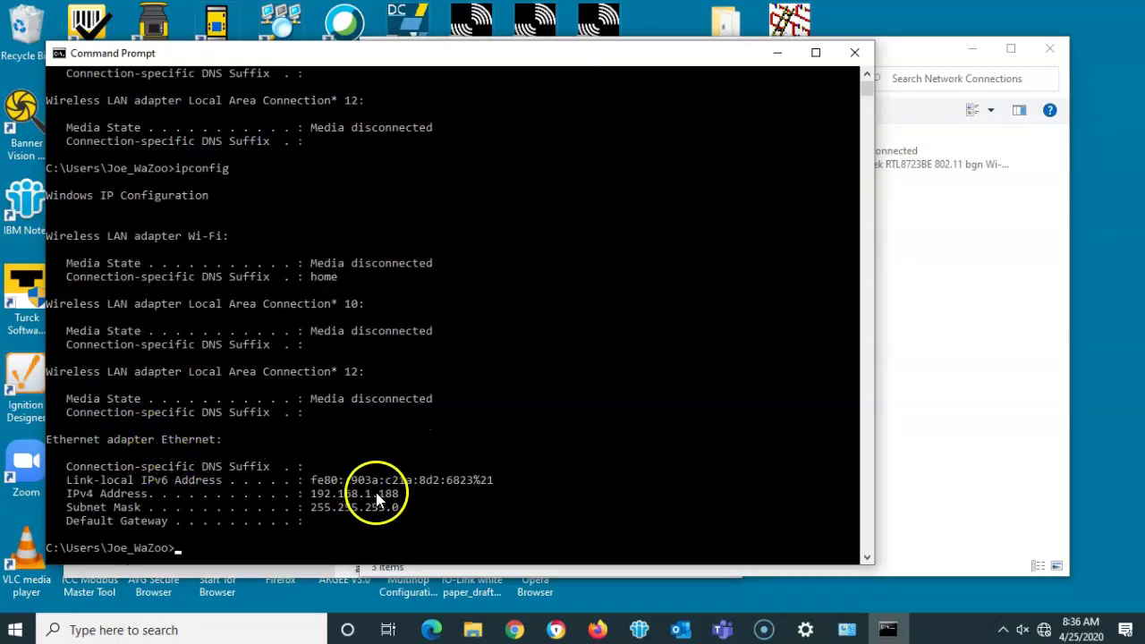
- Minimize the Command Prompt window and turn the Wi-Fi adapter on in the Wi-Fi settings
left_click(302, 454)
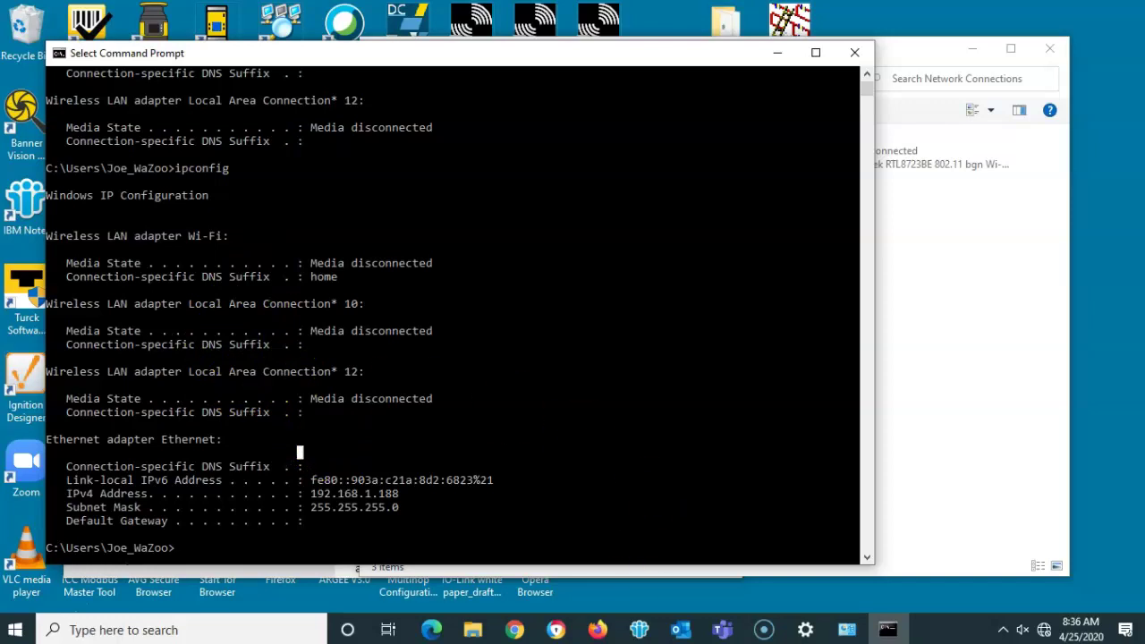
left_click(805, 629)
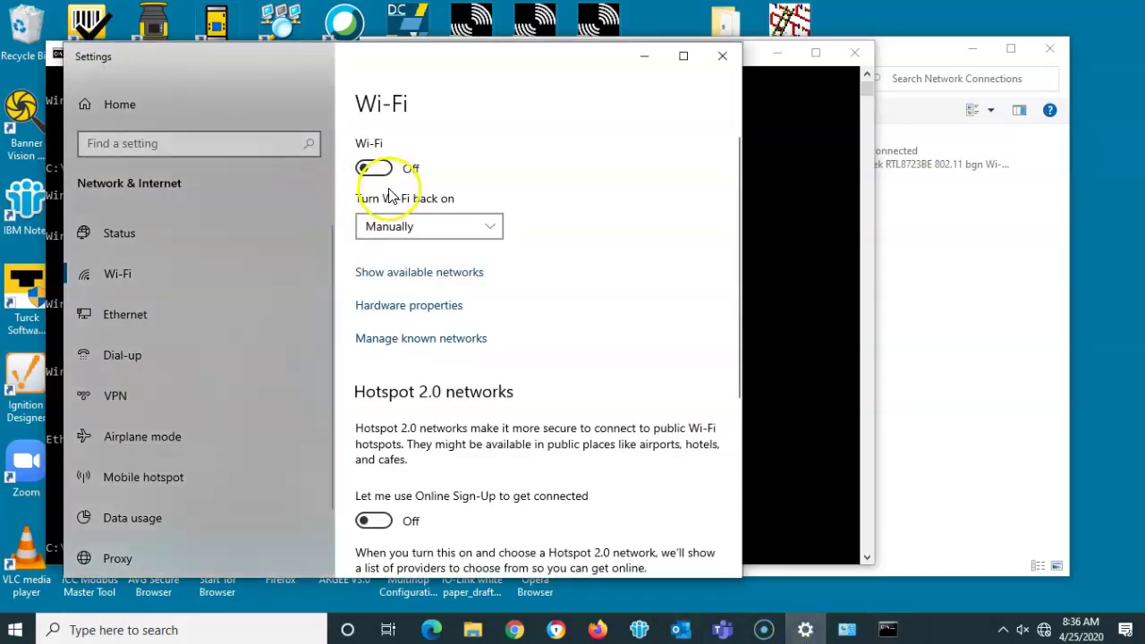
left_click(373, 168)
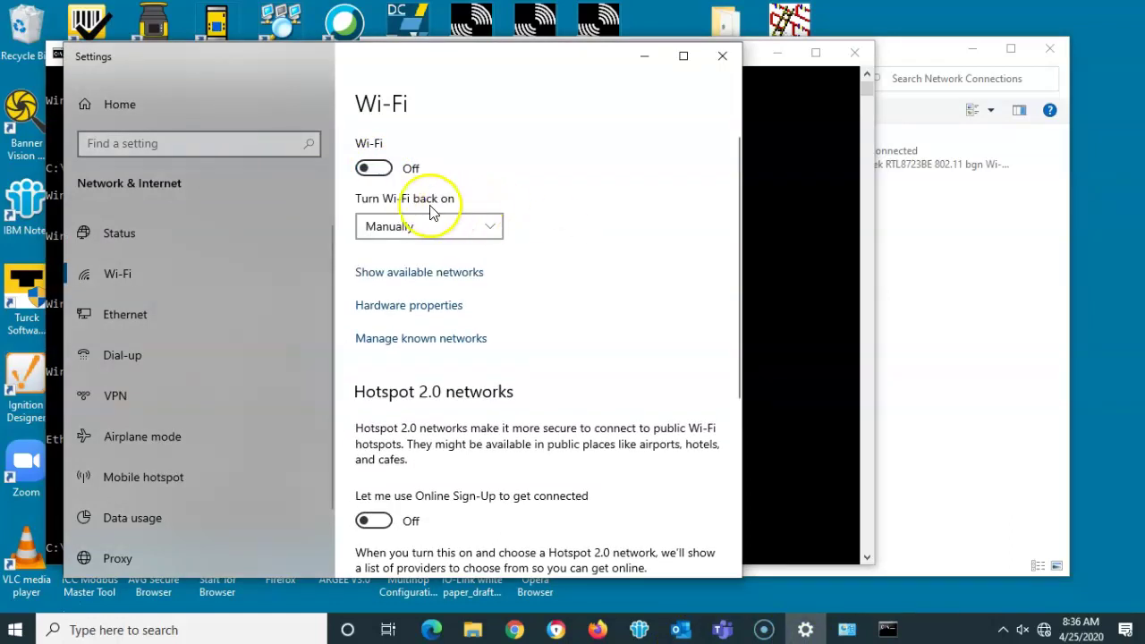
left_click(923, 288)
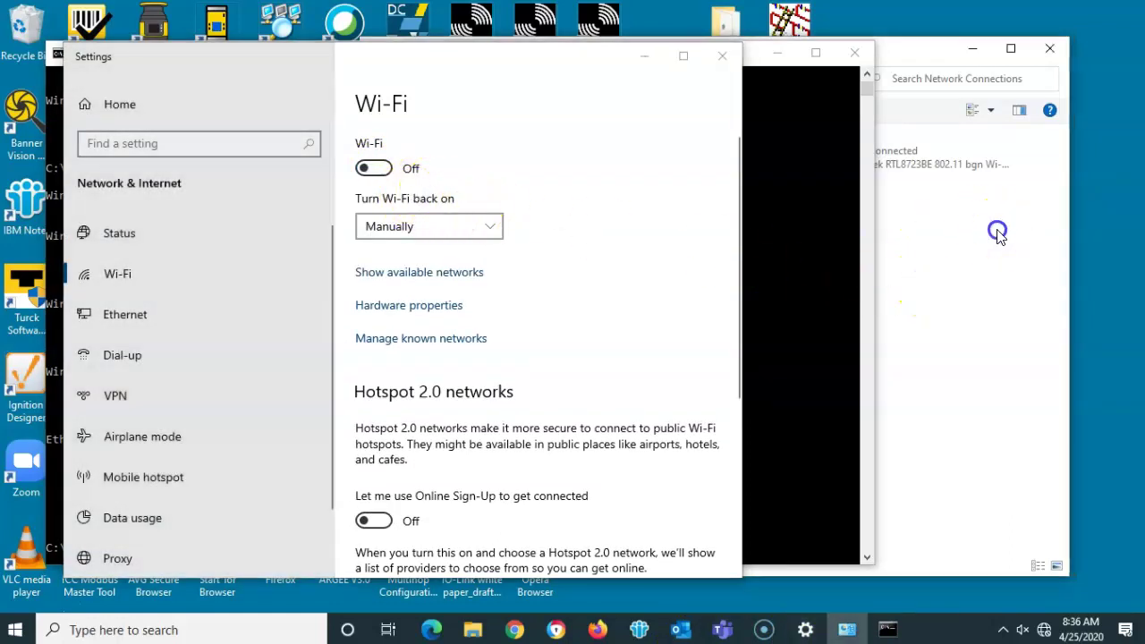
left_click(921, 59)
left_click(808, 63)
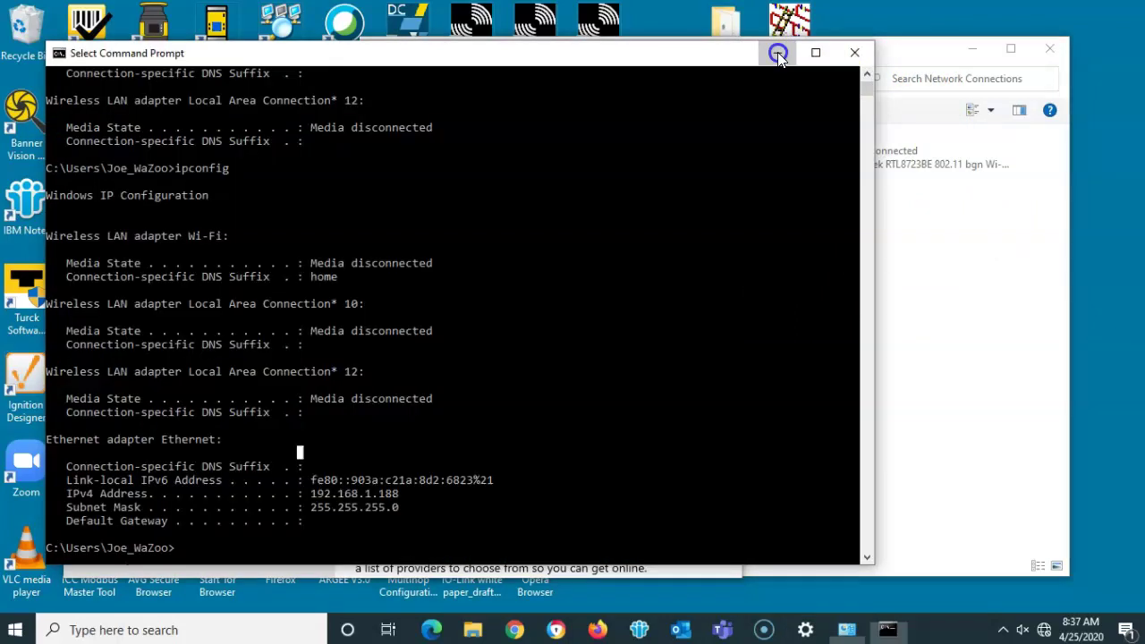
left_click(778, 52)
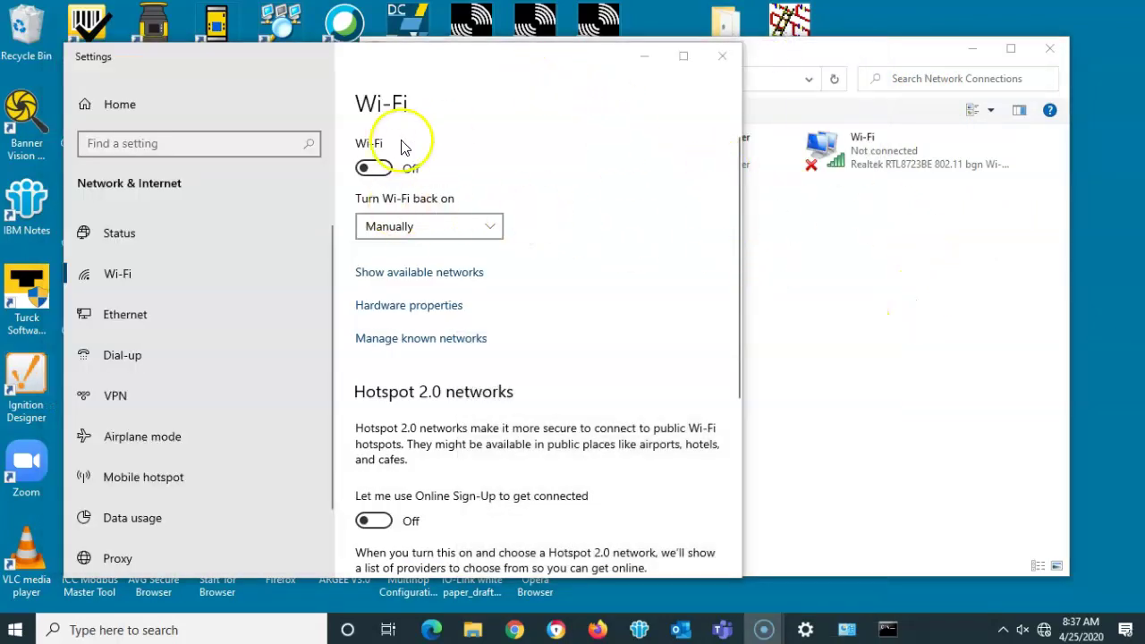
left_click(375, 170)
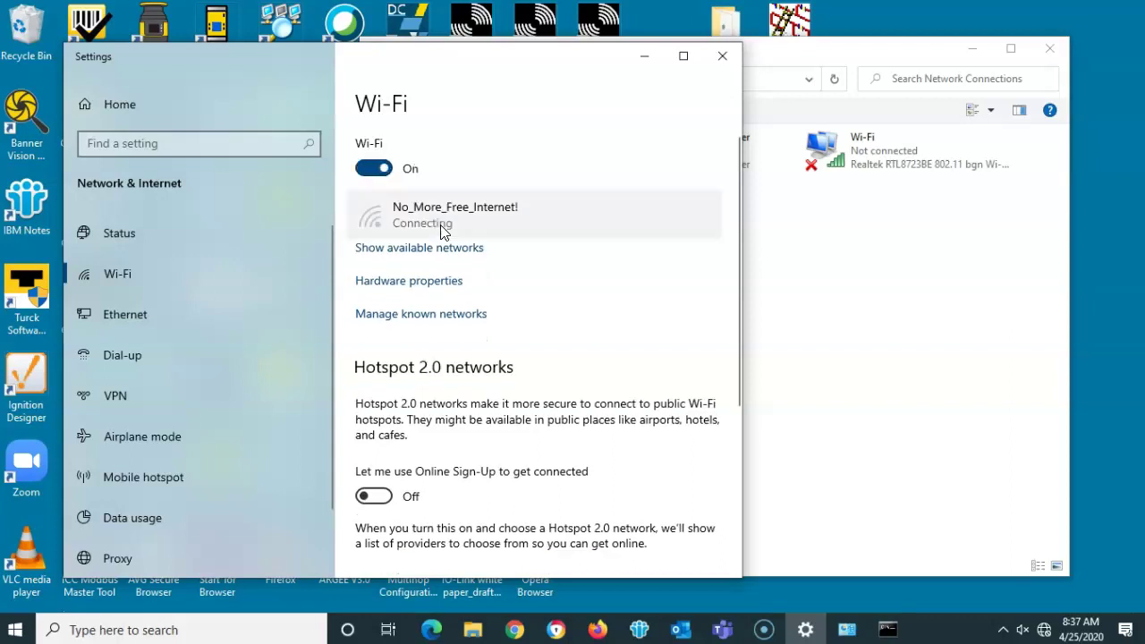
left_click(393, 174)
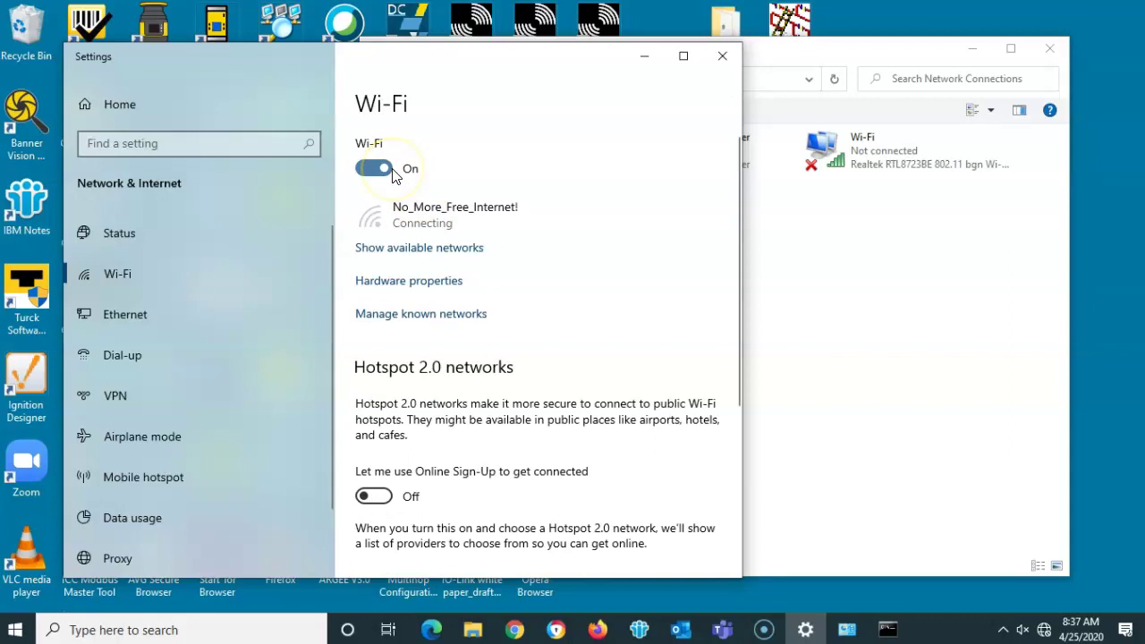
- Inspect the TP-Link Ethernet 2 and Wi-Fi 2 adapters in Network Connections and return to the Wi-Fi settings
left_click(841, 269)
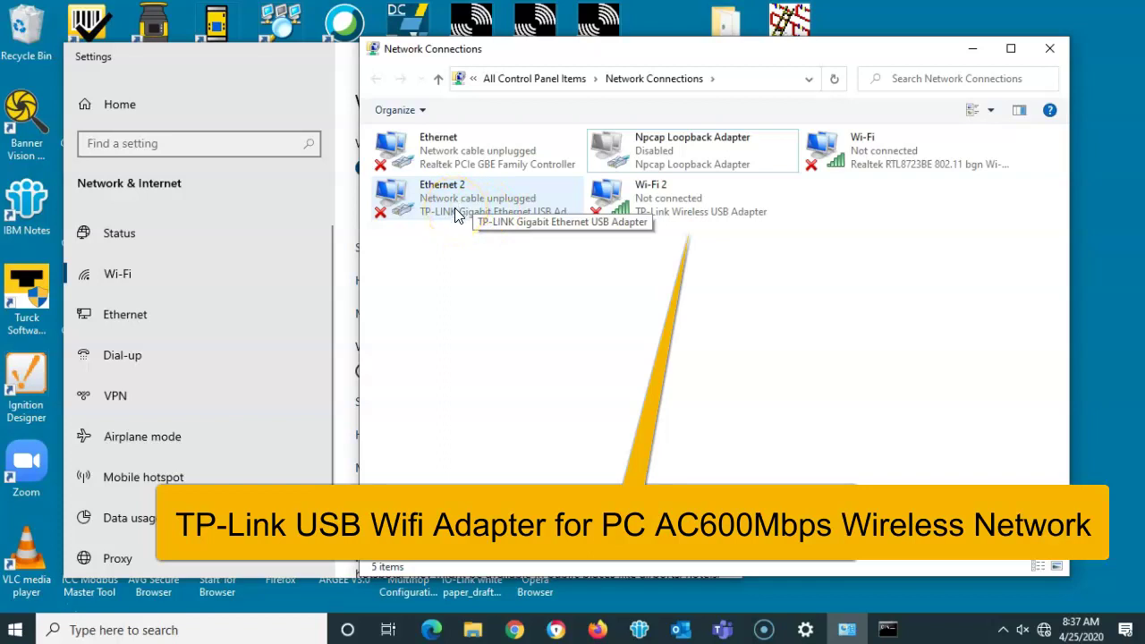
left_click(677, 208)
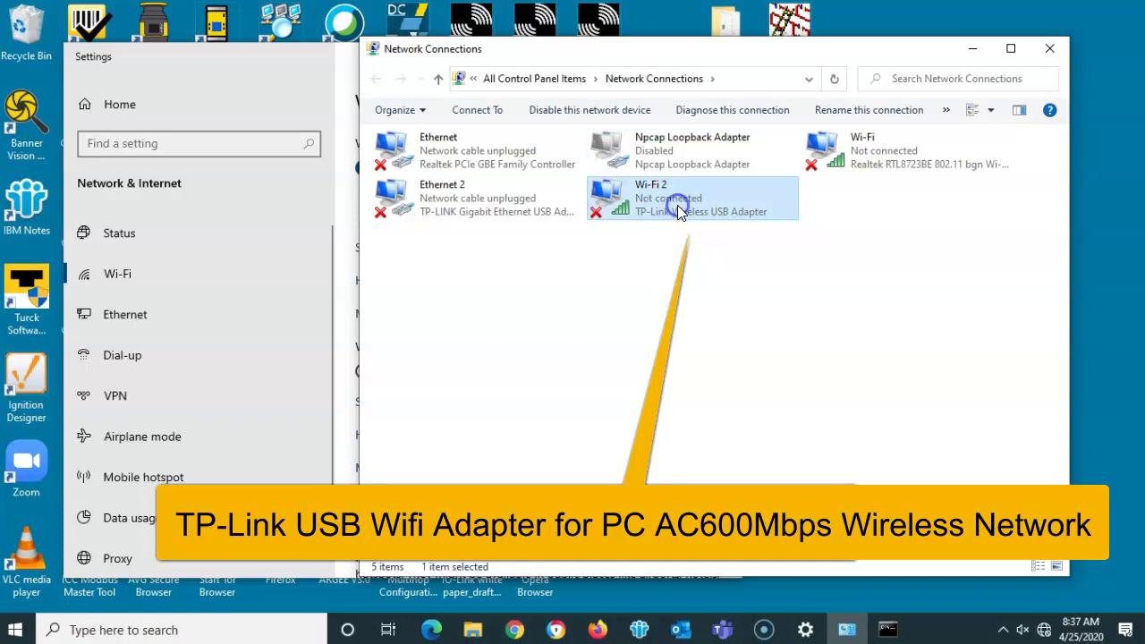
right_click(677, 204)
left_click(595, 288)
left_click(184, 290)
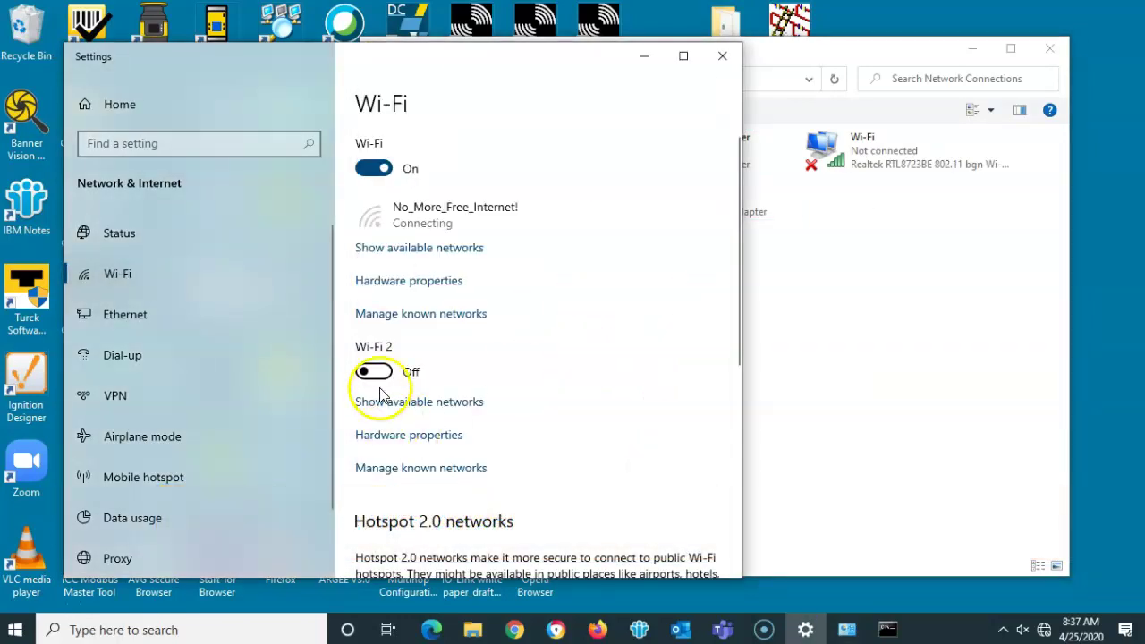
- Turn Wi-Fi 2 on in the Wi-Fi settings, switching the original Wi-Fi adapter off first and back on after Wi-Fi 2 connects
left_click(367, 169)
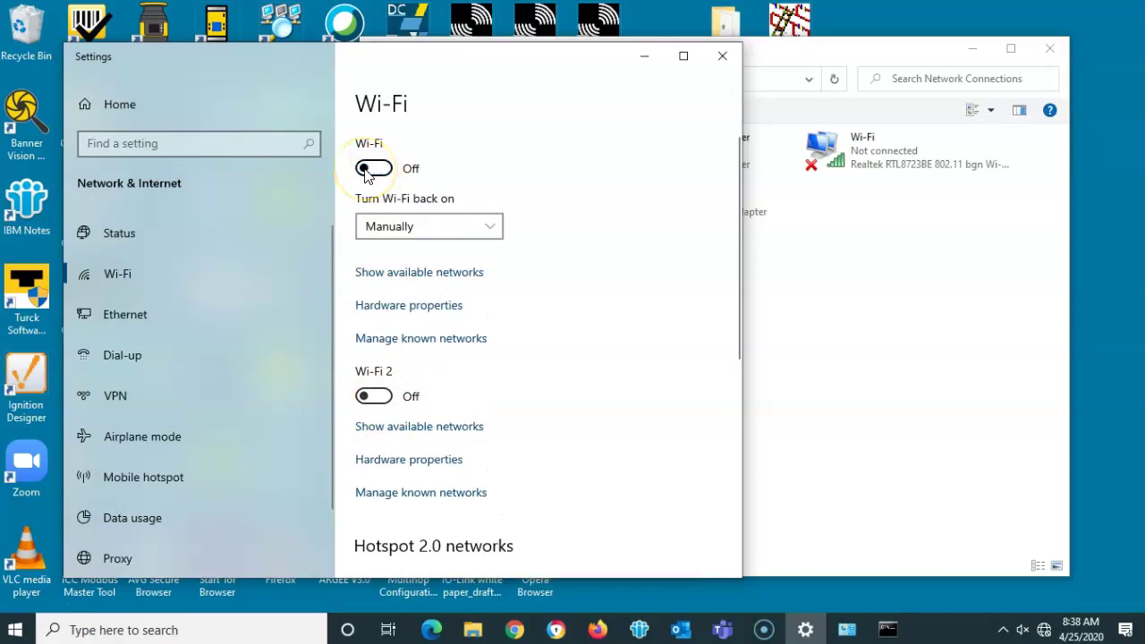
left_click(382, 403)
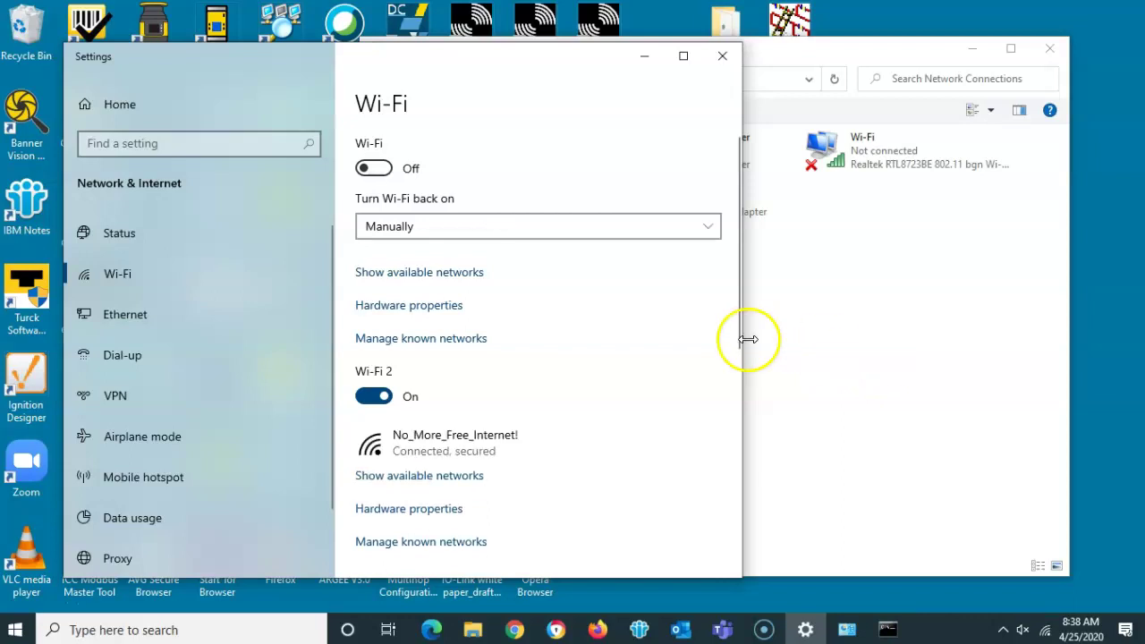
left_click(380, 171)
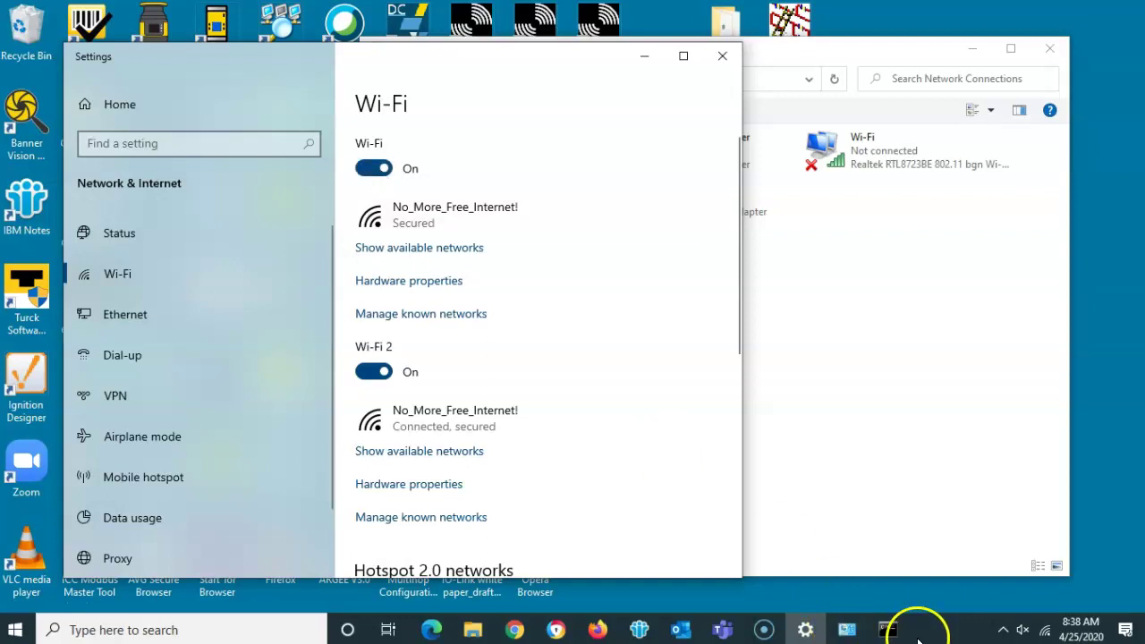
- Switch to Command Prompt, rerun ipconfig, and review the entries for the Ethernet, Wi-Fi and Wi-Fi 2 adapters
left_click(887, 630)
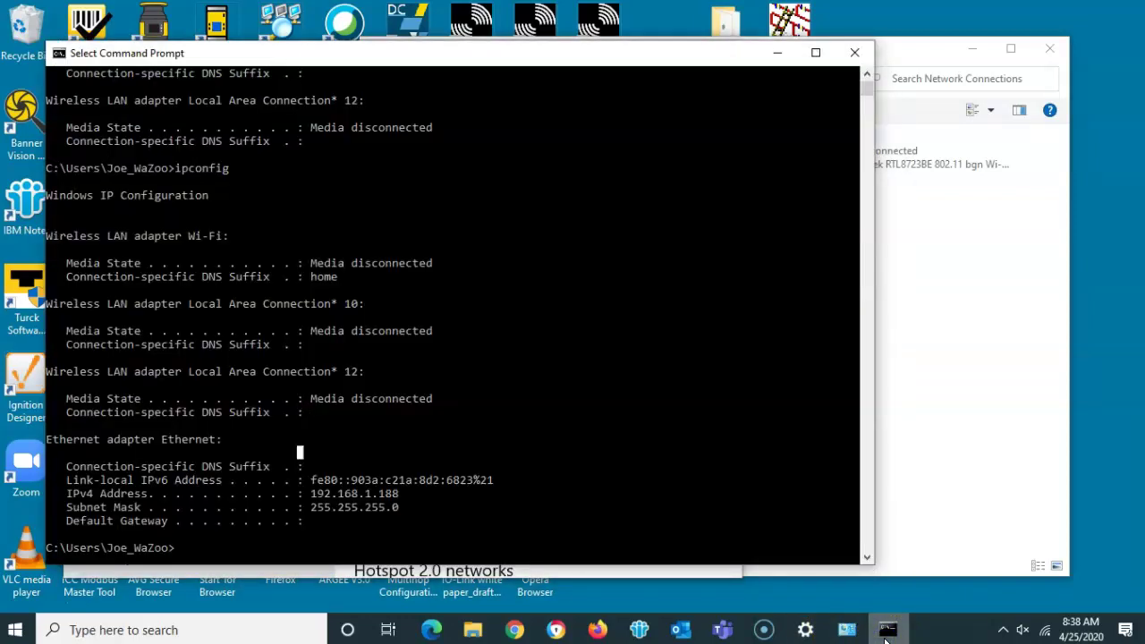
key("Up")
key("Return")
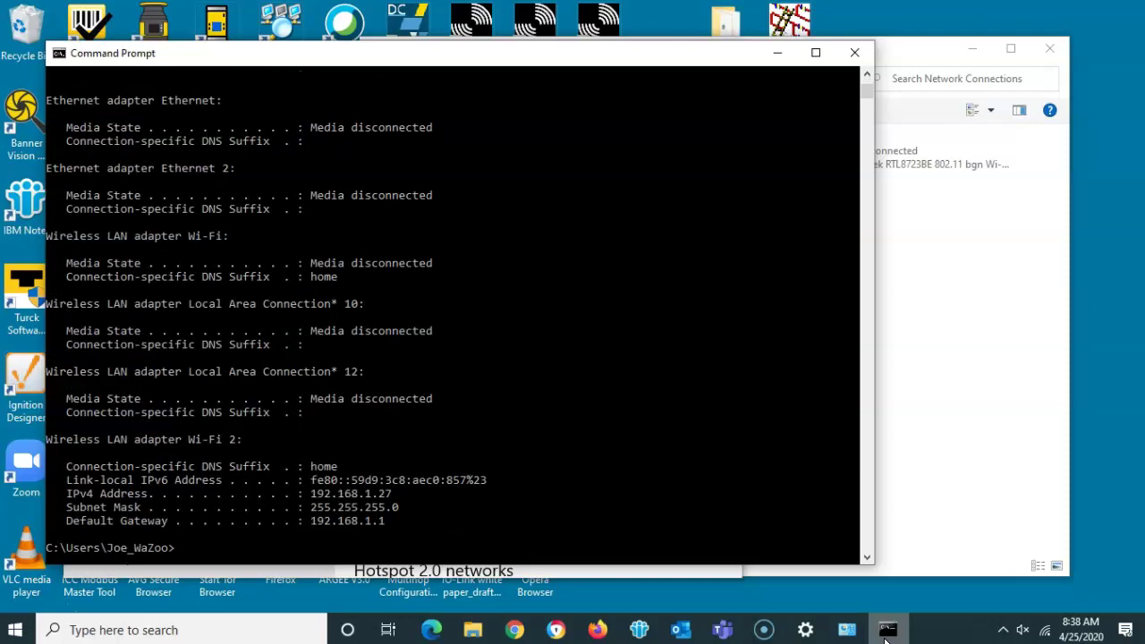
left_click(760, 371)
scroll(758, 371, "down", 3)
scroll(749, 383, "up", 4)
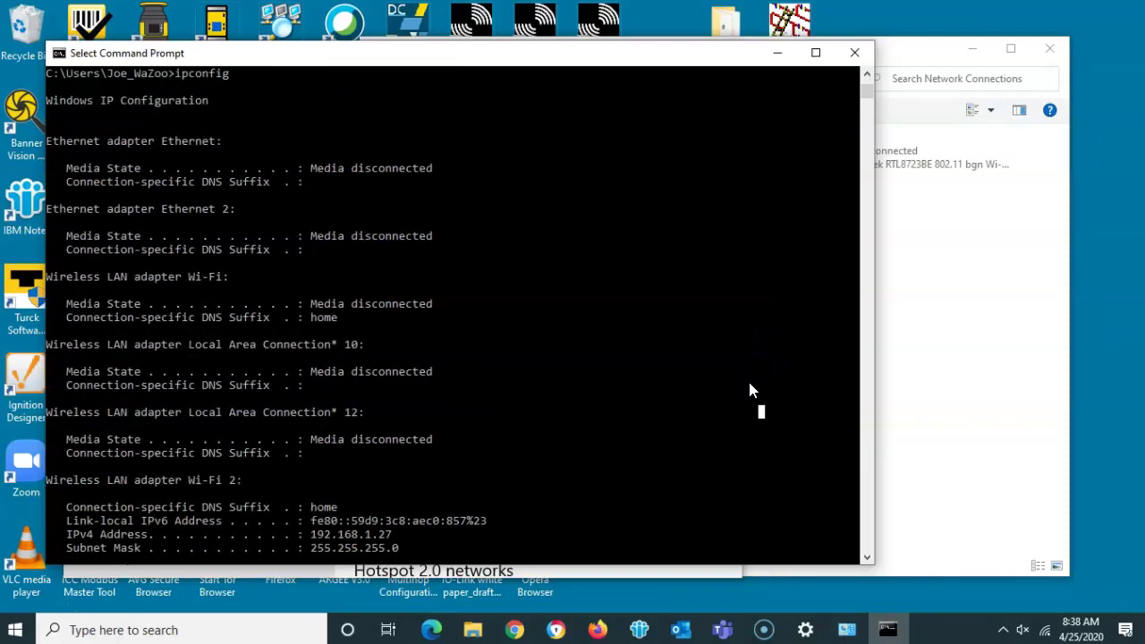
key("Escape")
key("Up")
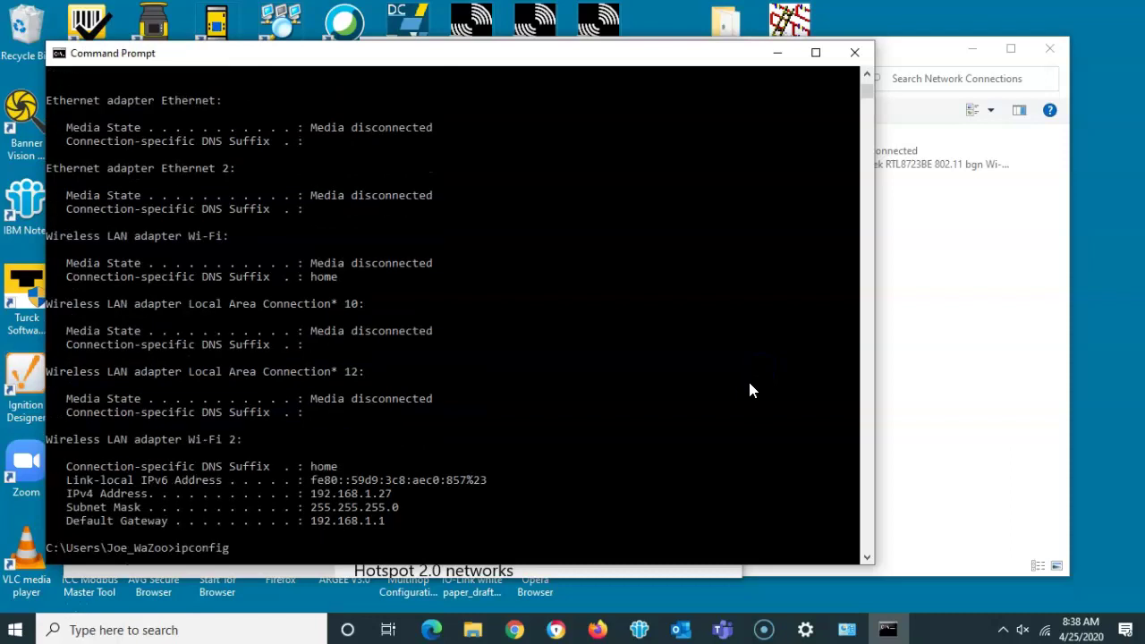
key("Escape")
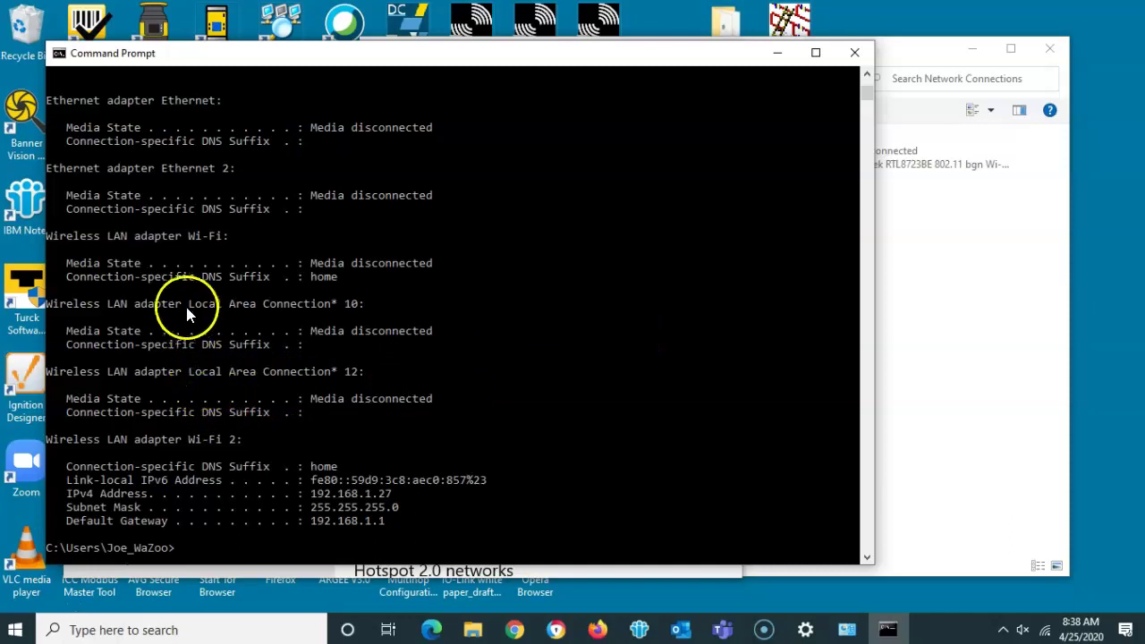
- Run ipconfig again and compare its listing with the adapter states in Network Connections and the Wi-Fi settings
key("Up")
key("Return")
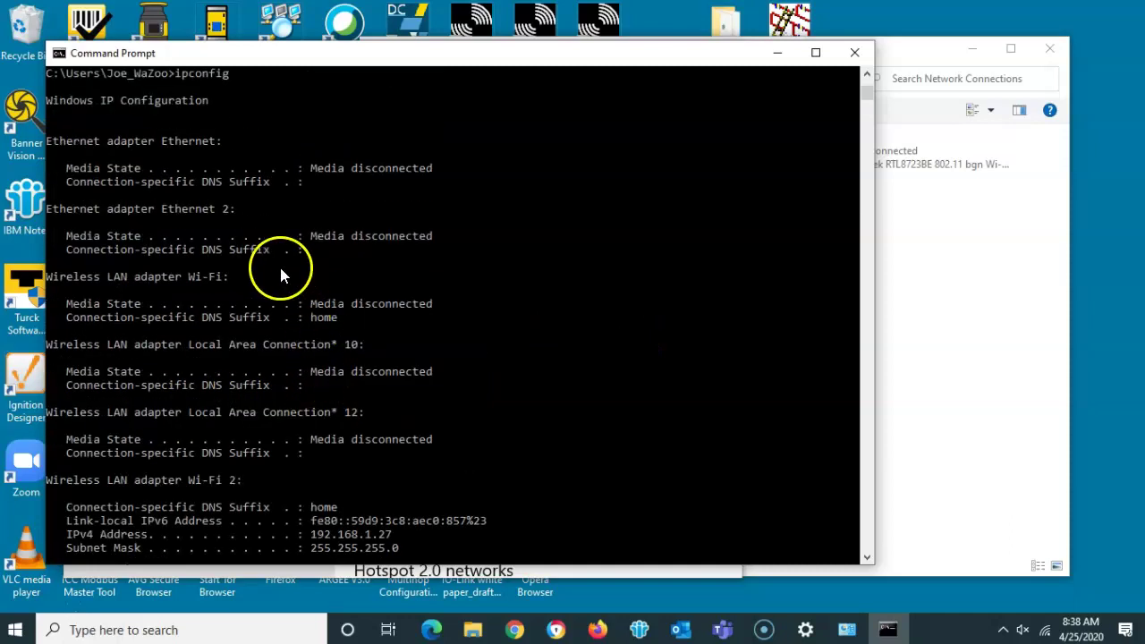
scroll(279, 266, "up", 6)
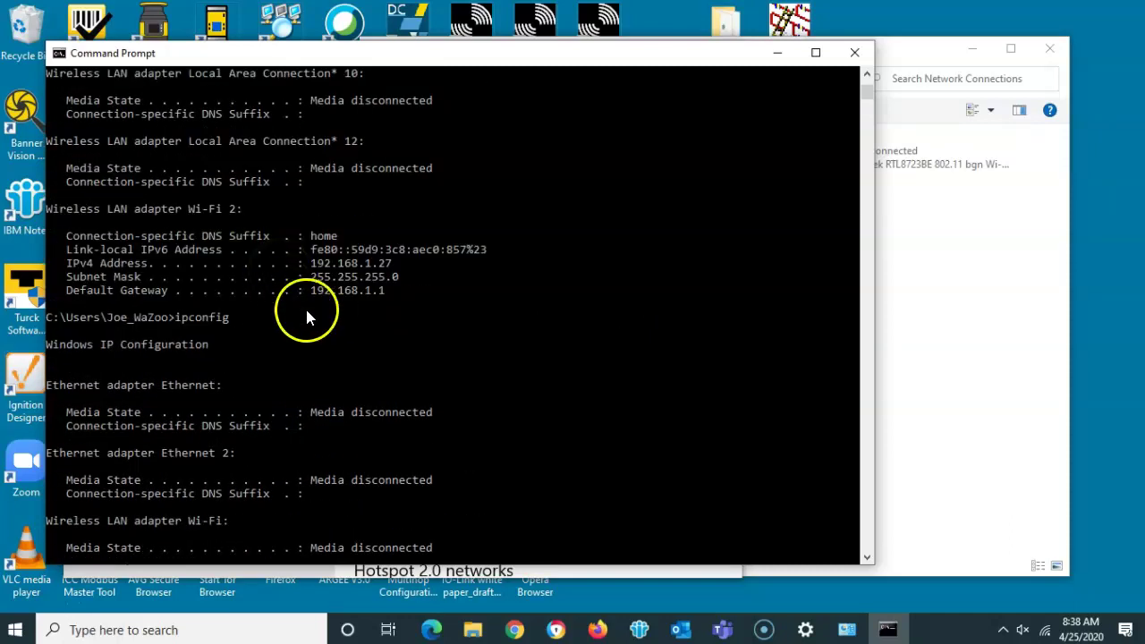
scroll(314, 315, "down", 6)
left_click(971, 452)
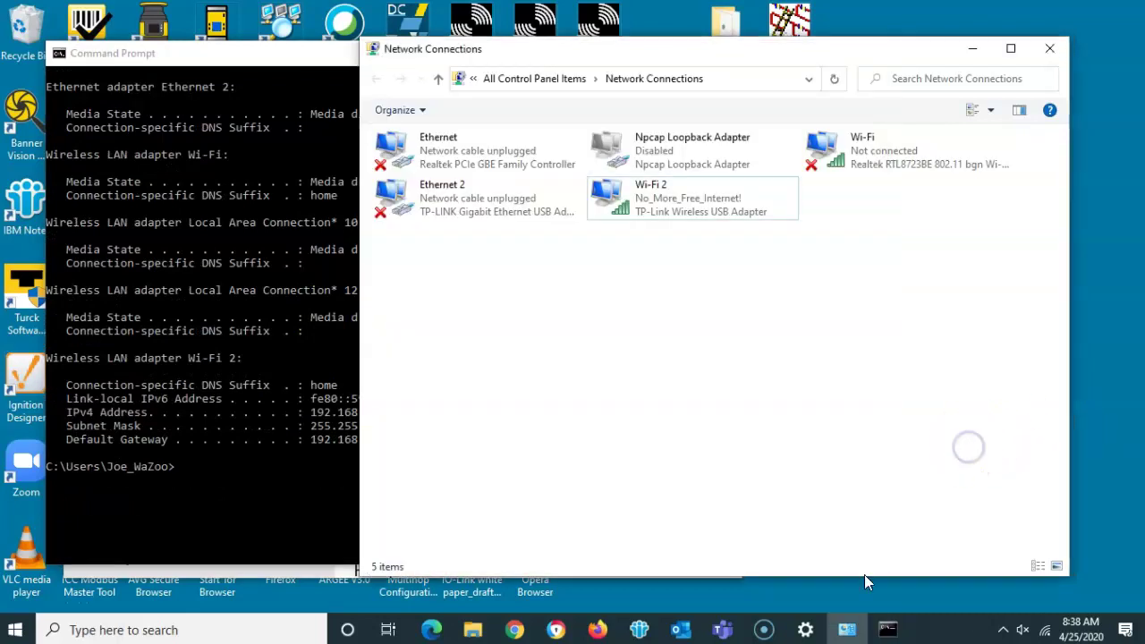
left_click(805, 630)
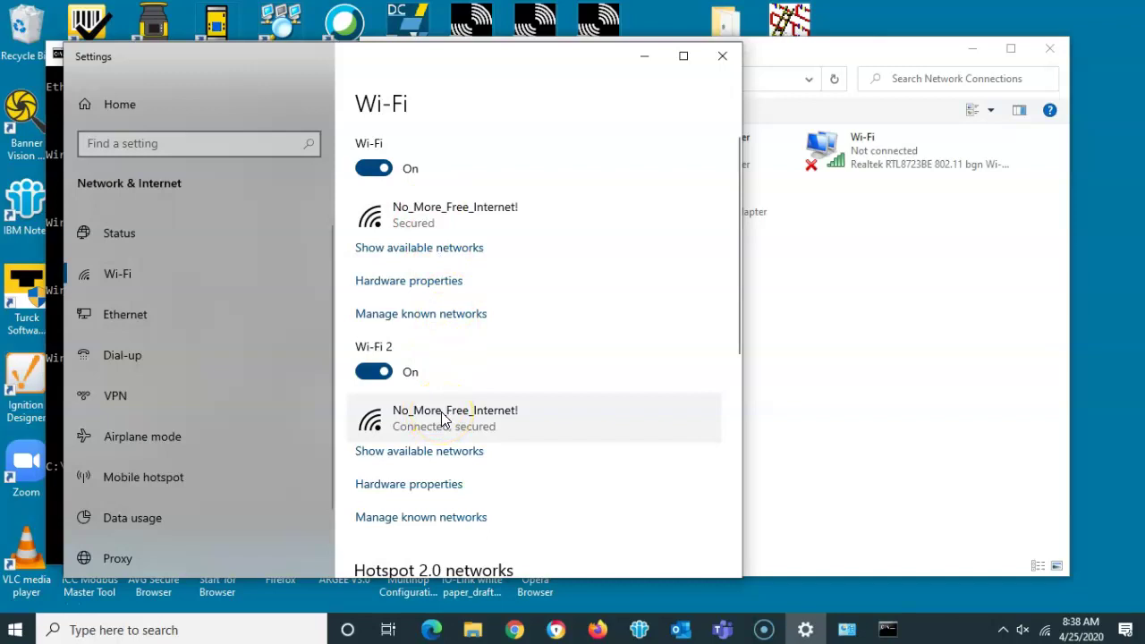
- Return to Command Prompt, run ipconfig once more, and look through the whole listing for the Wi-Fi adapters' addresses
left_click(887, 630)
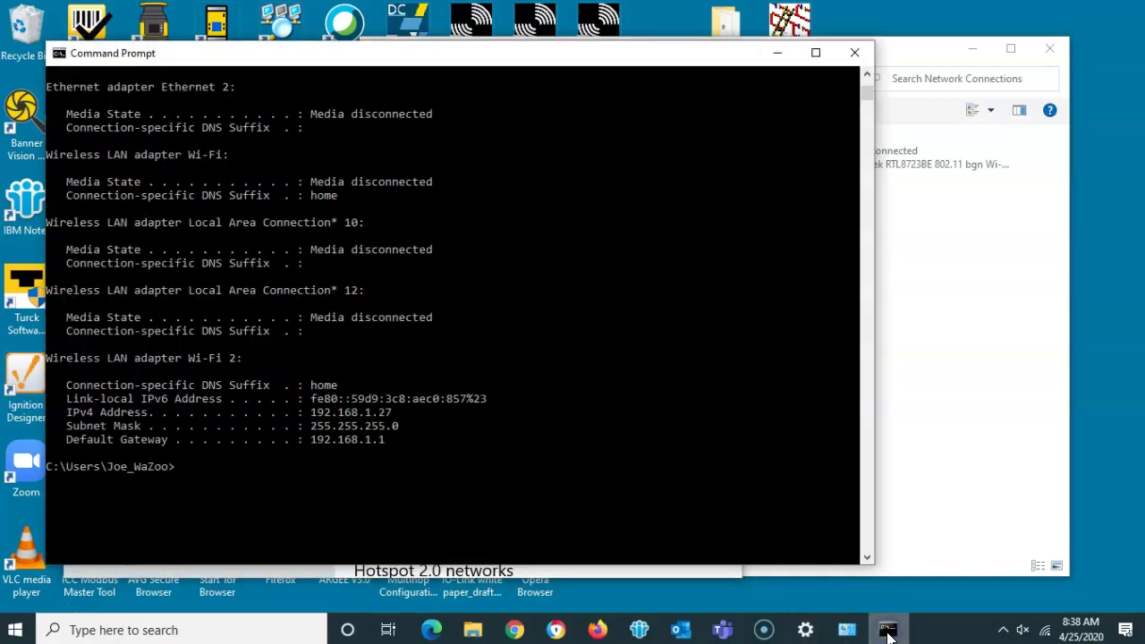
type("ipconfig")
key("Return")
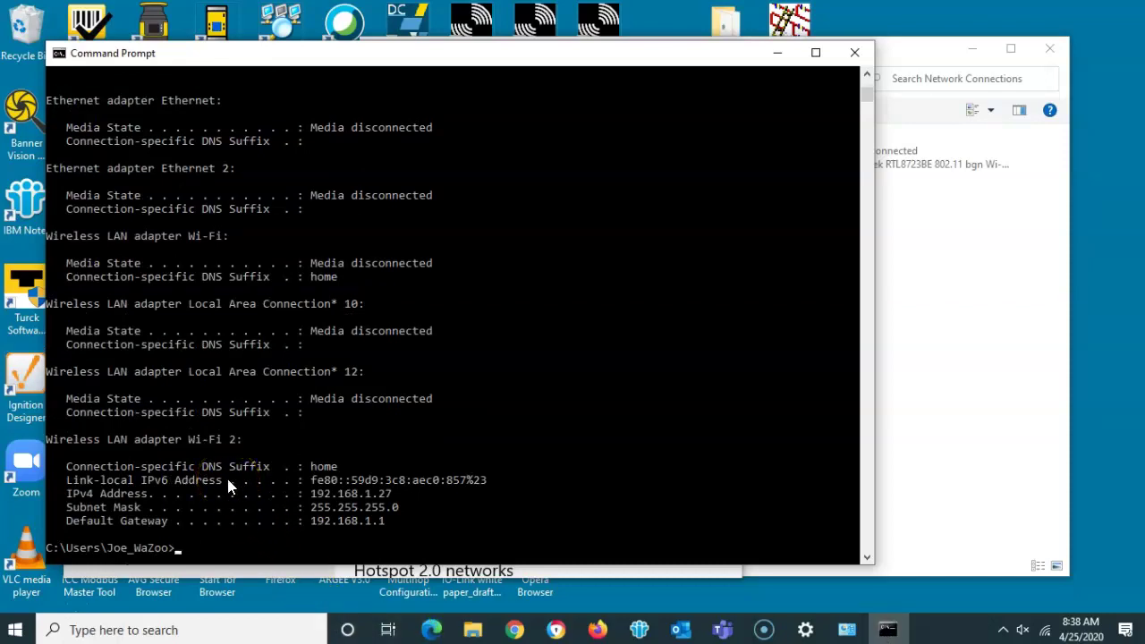
scroll(229, 461, "up", 10)
left_click(230, 439)
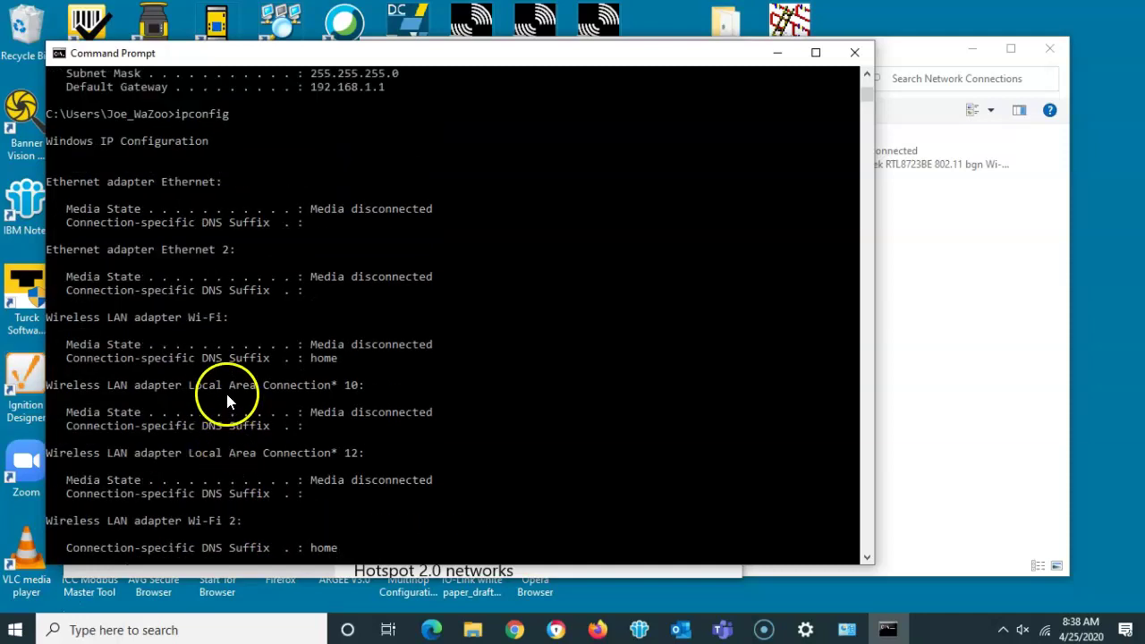
scroll(226, 390, "up", 2)
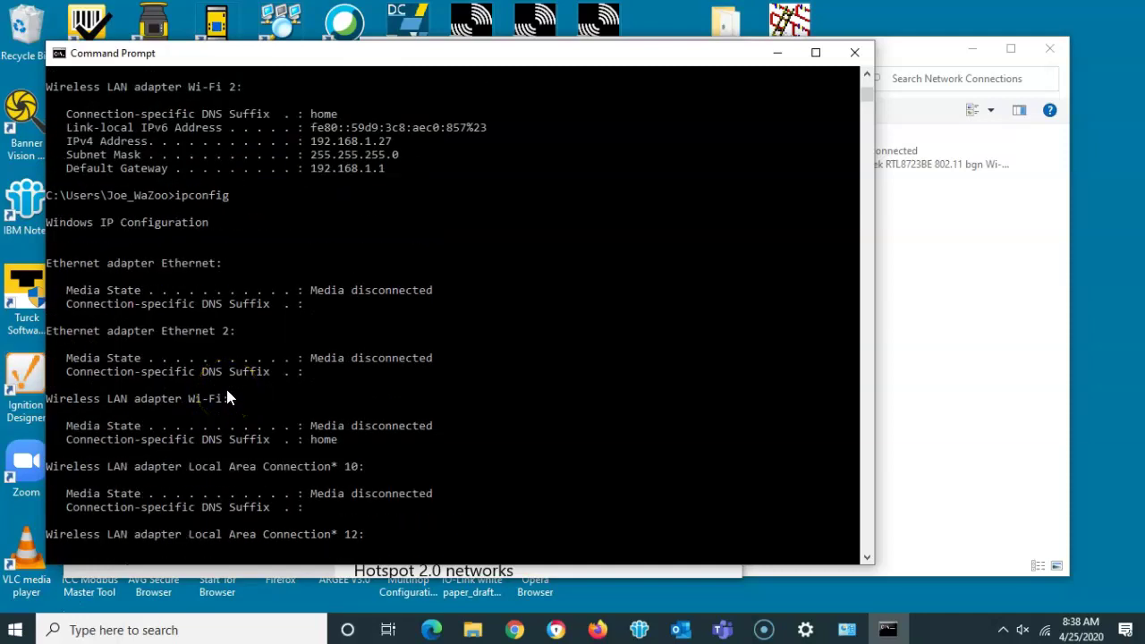
scroll(227, 393, "down", 4)
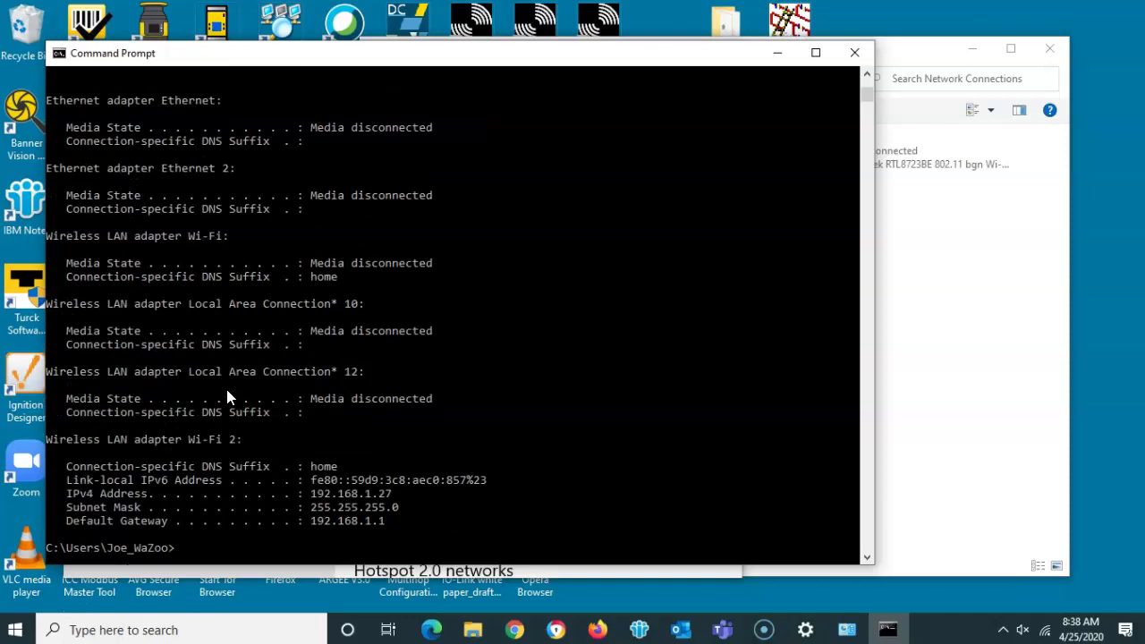
- Compare the states of Wi-Fi and Wi-Fi 2 between Network Connections and the Wi-Fi settings
left_click(992, 391)
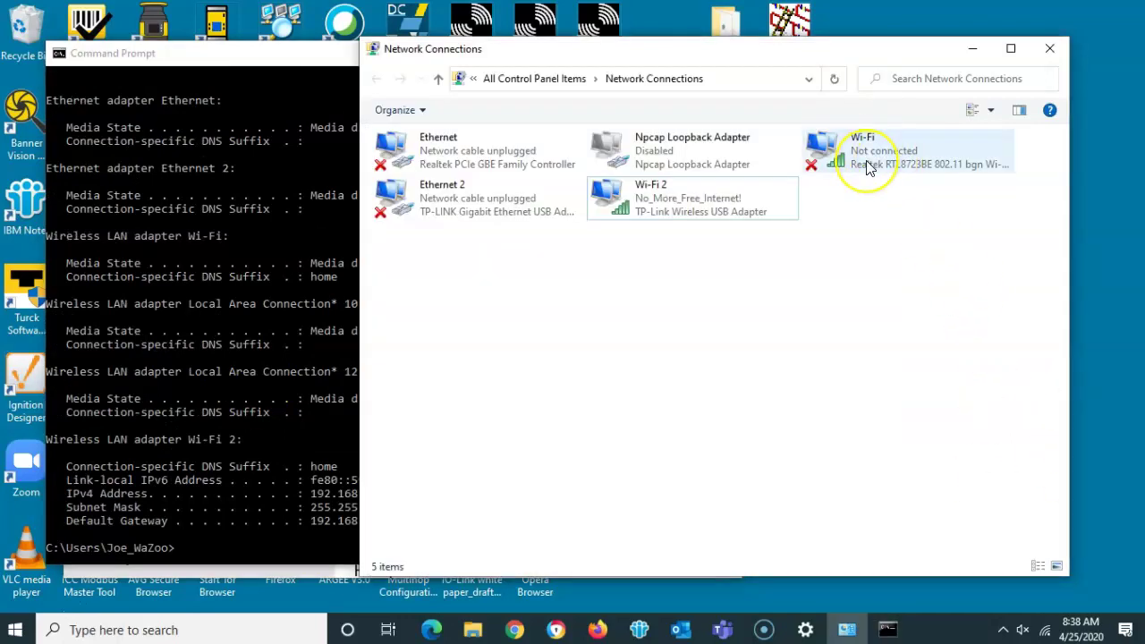
left_click(807, 629)
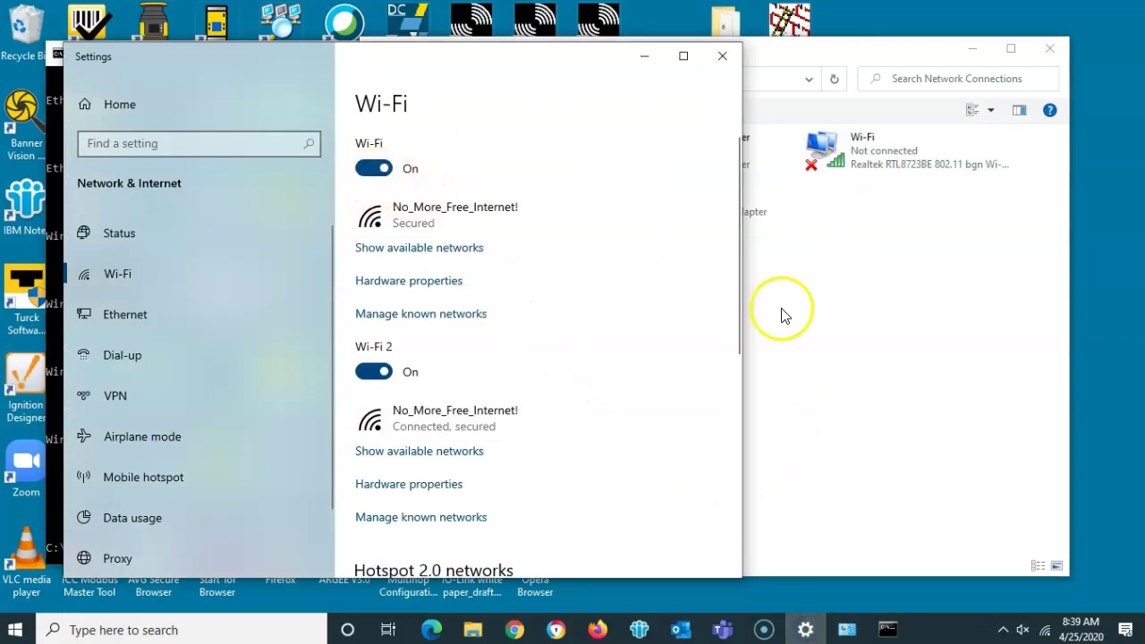
left_click(821, 331)
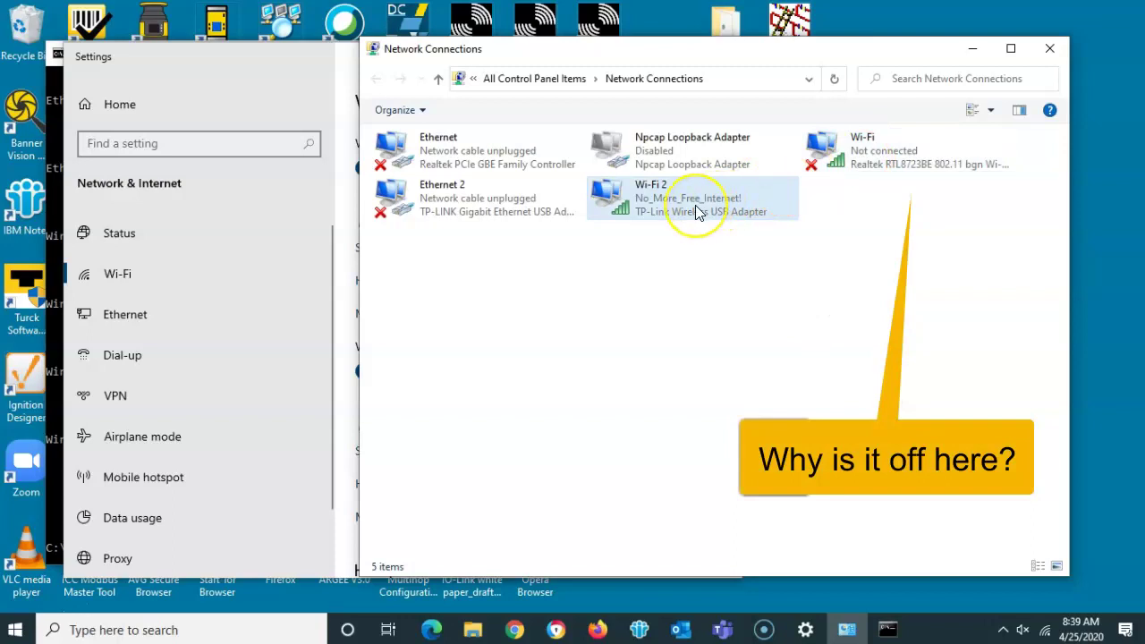
- Connect the Wi-Fi adapter to the No_More_Free_Internet! network, selecting that adapter in the available networks list, and close the list
right_click(853, 144)
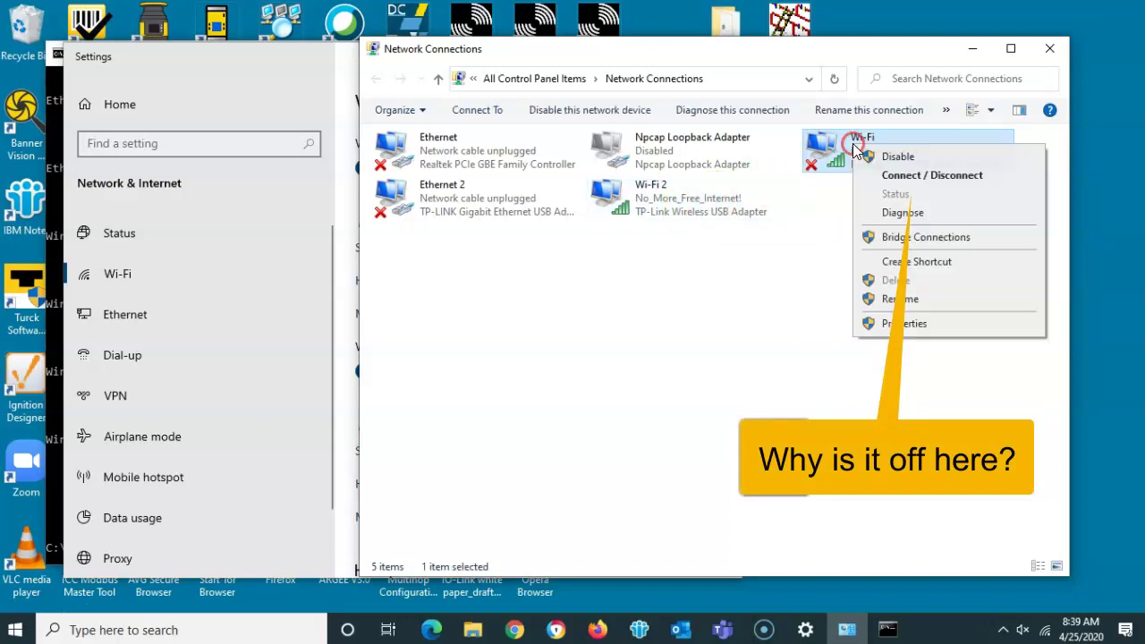
left_click(889, 178)
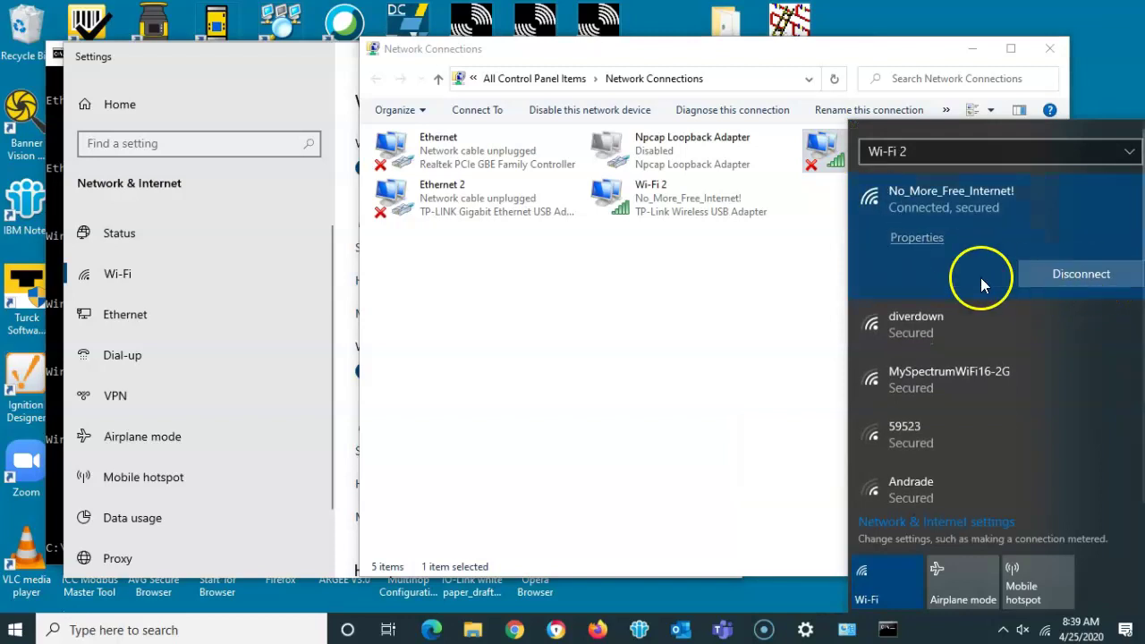
left_click(1028, 149)
left_click(1013, 125)
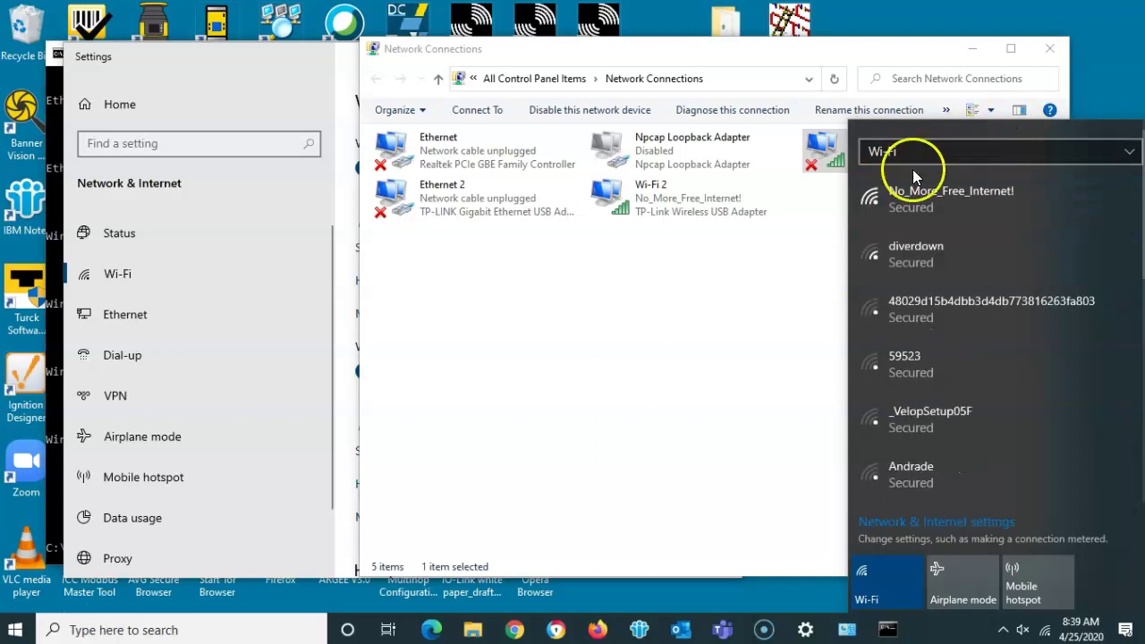
left_click(938, 206)
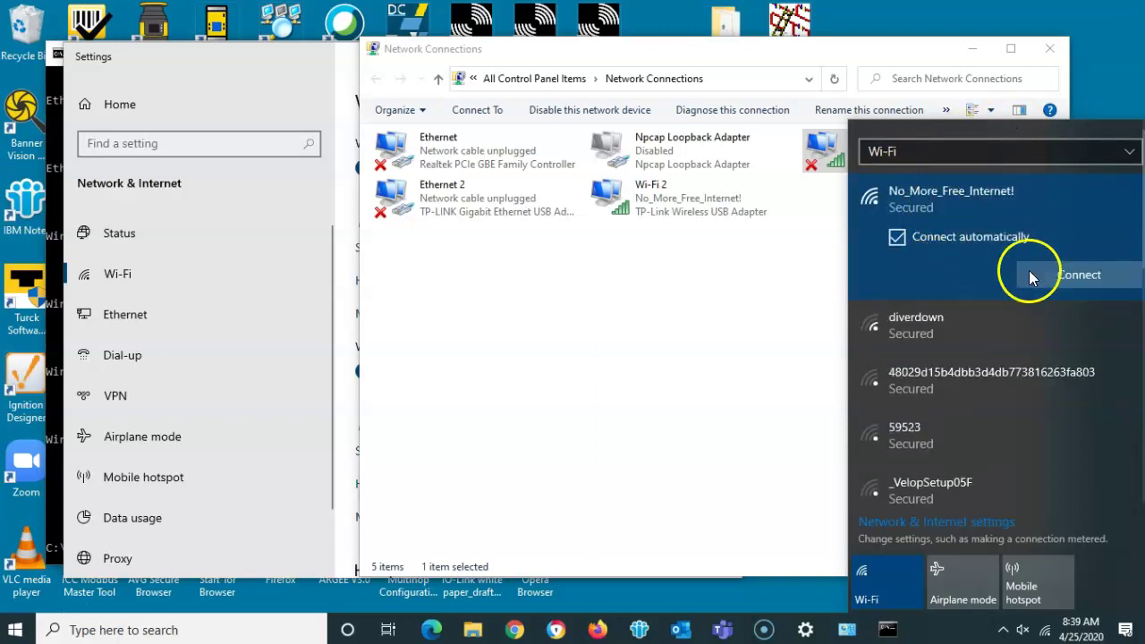
left_click(1093, 274)
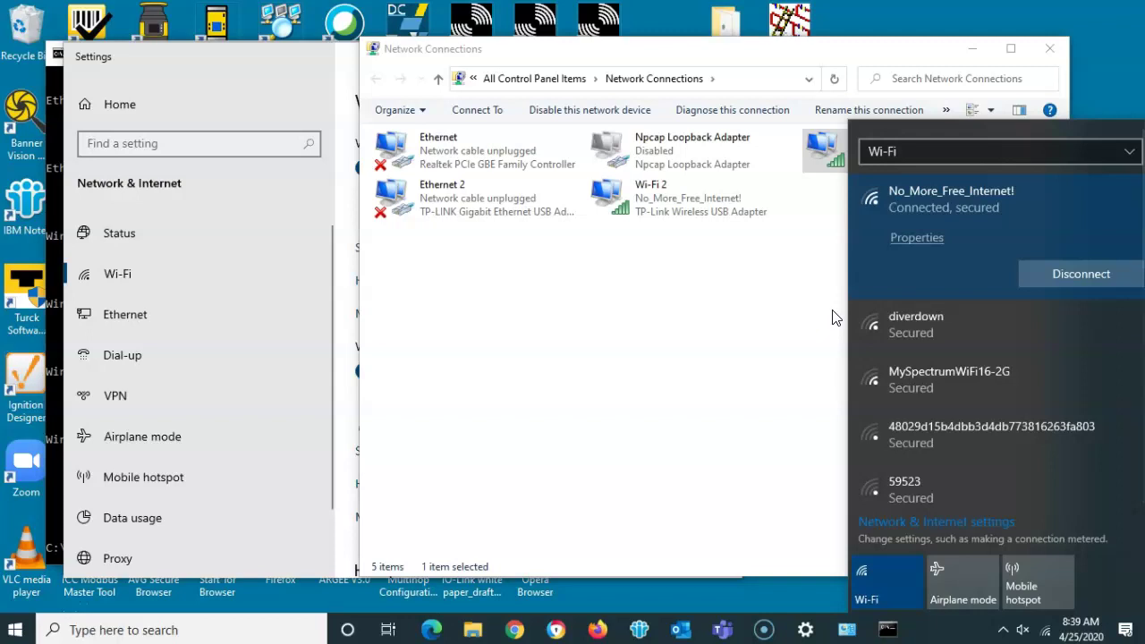
left_click(828, 313)
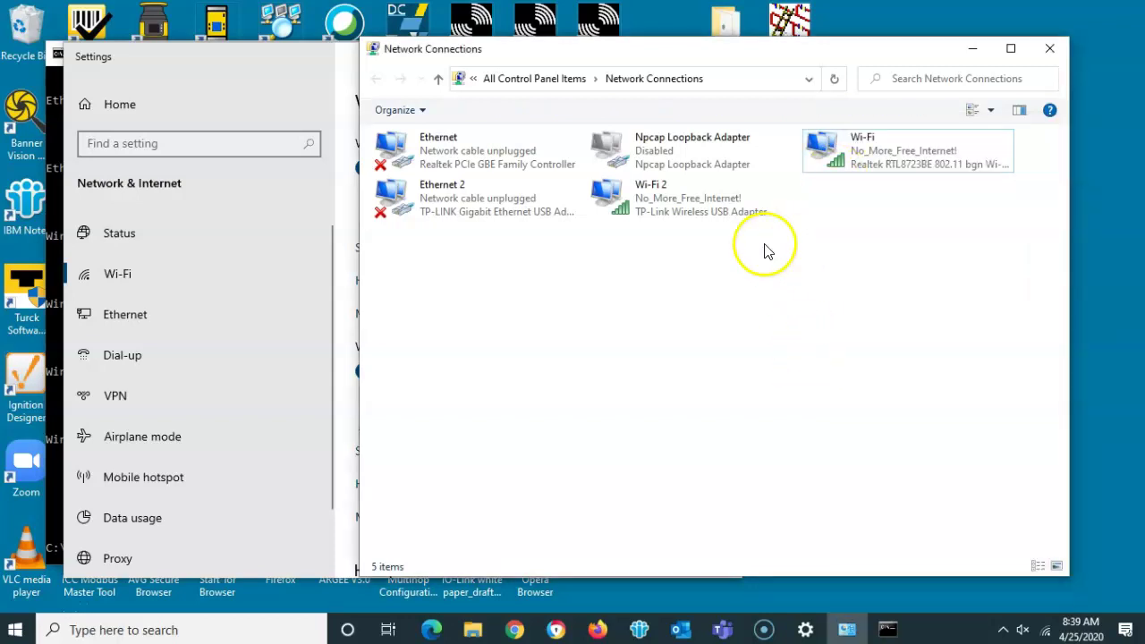
- Switch to Command Prompt, rerun ipconfig, and review the IPv4 addresses of Wi-Fi and Wi-Fi 2
left_click(888, 631)
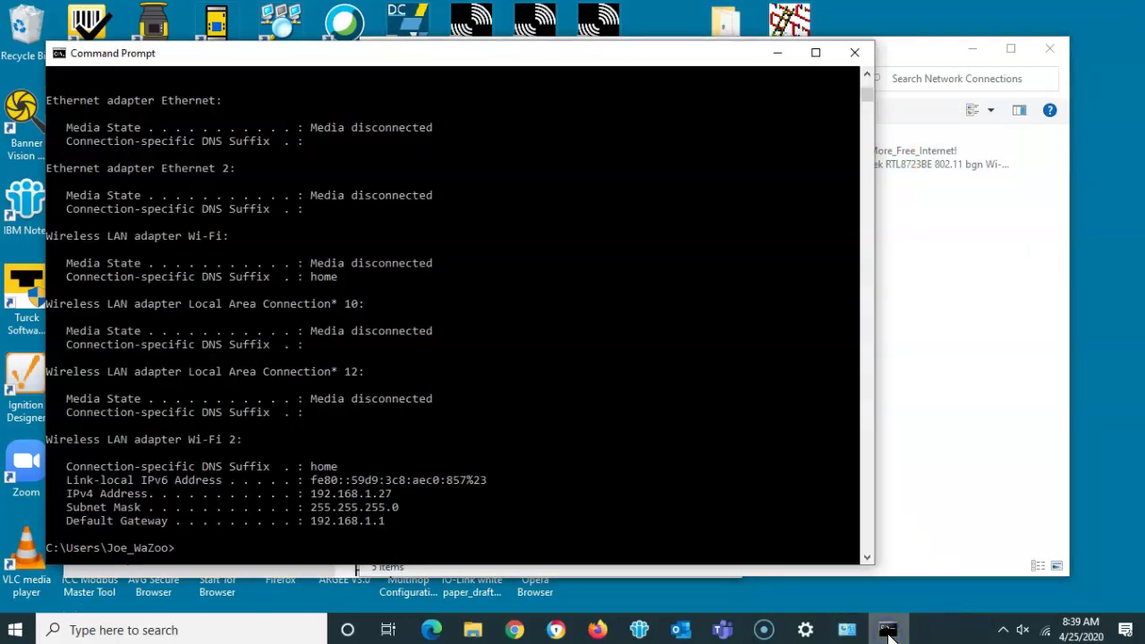
key("Up")
key("Return")
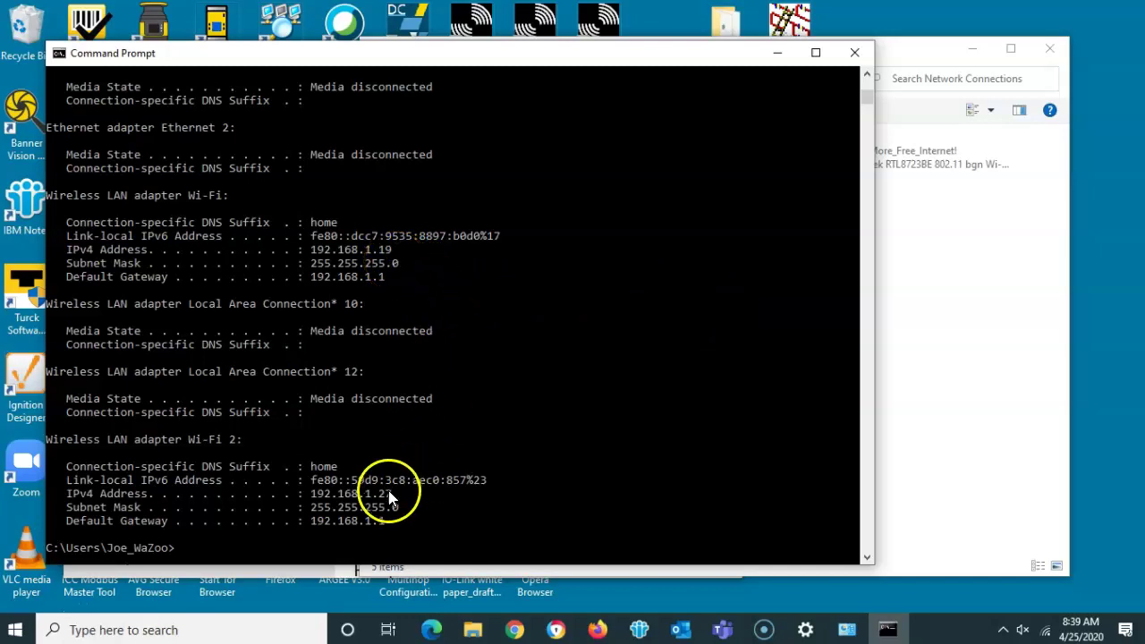
- Check Wi-Fi 2's state in Network Connections and the Wi-Fi settings, and view the available networks without connecting
left_click(948, 458)
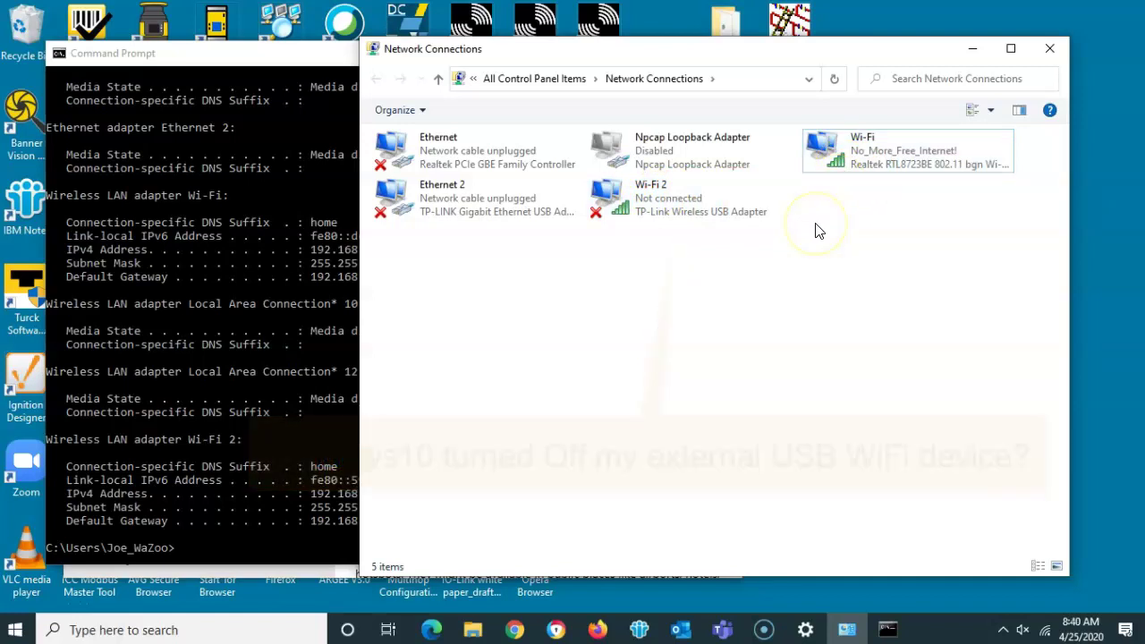
left_click(803, 624)
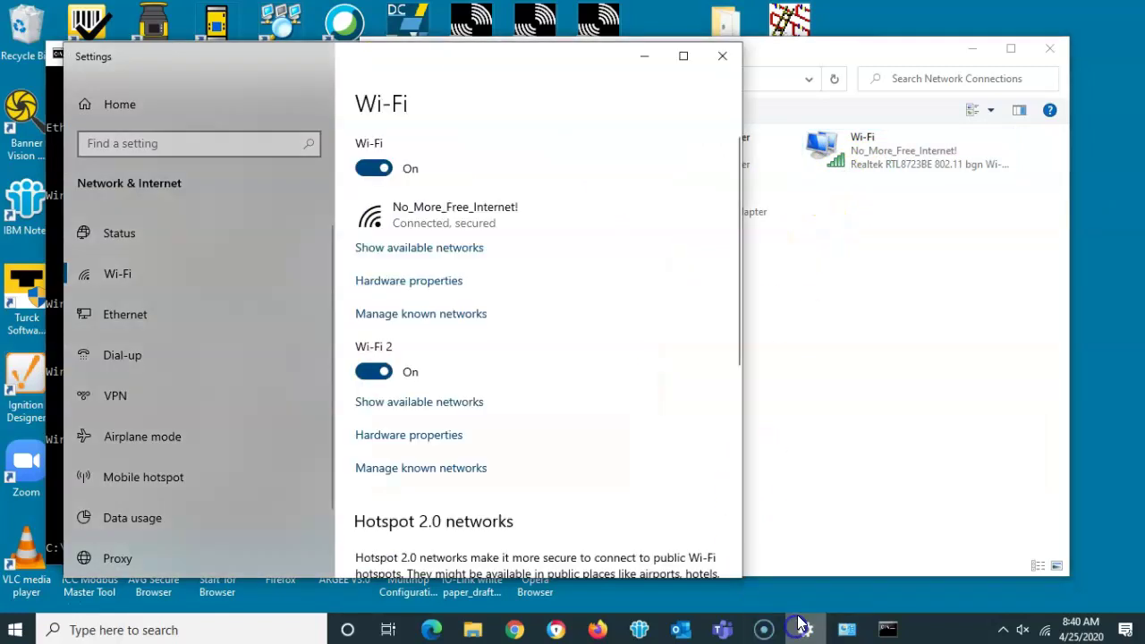
left_click(825, 351)
right_click(648, 207)
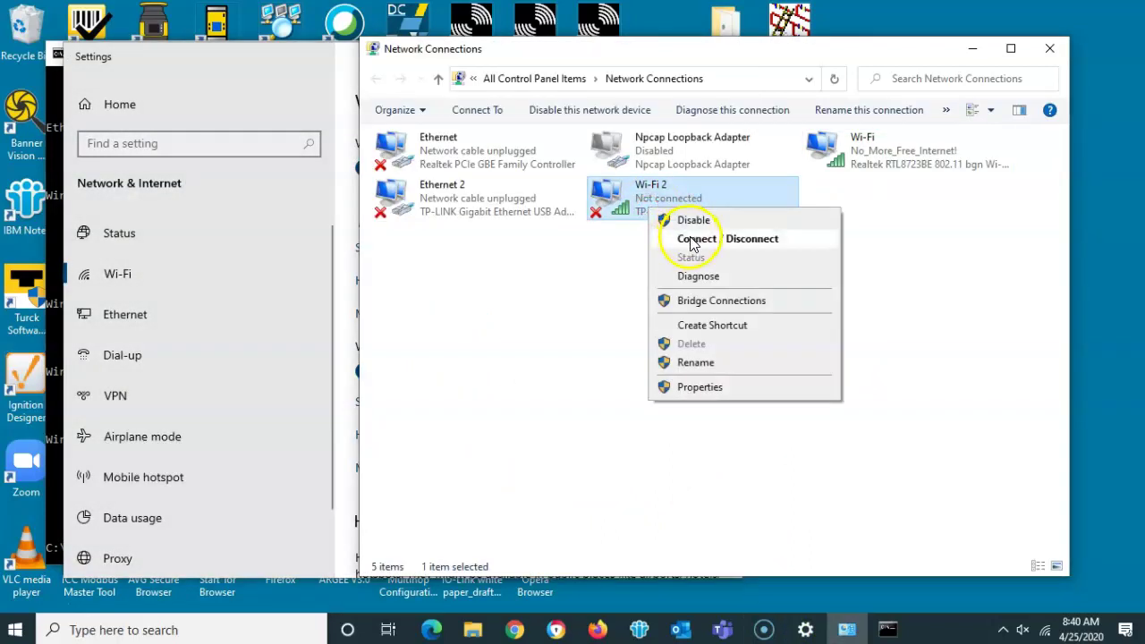
left_click(690, 241)
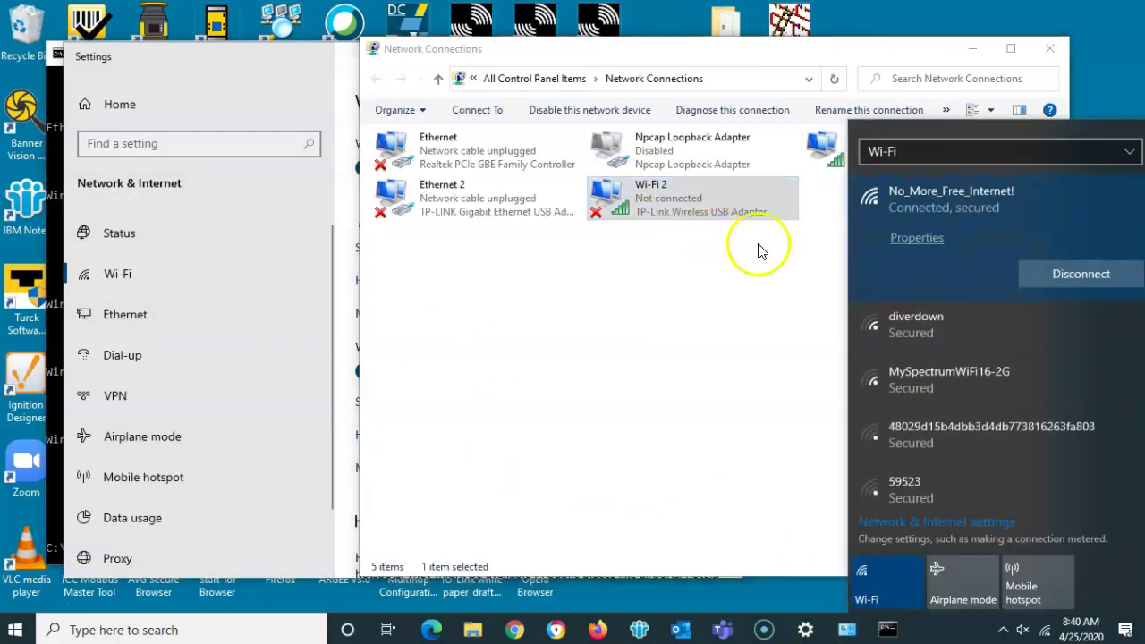
left_click(715, 358)
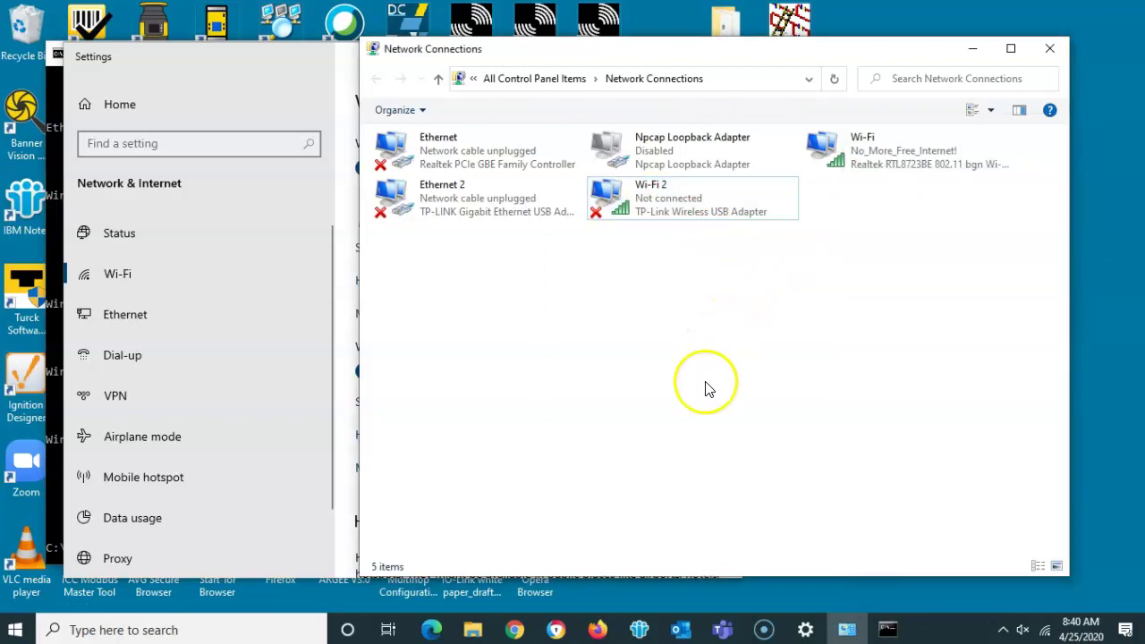
- Run ipconfig in Command Prompt and check the entry for the Wi-Fi 2 adapter
left_click(881, 630)
type("ipconfig")
key("Return")
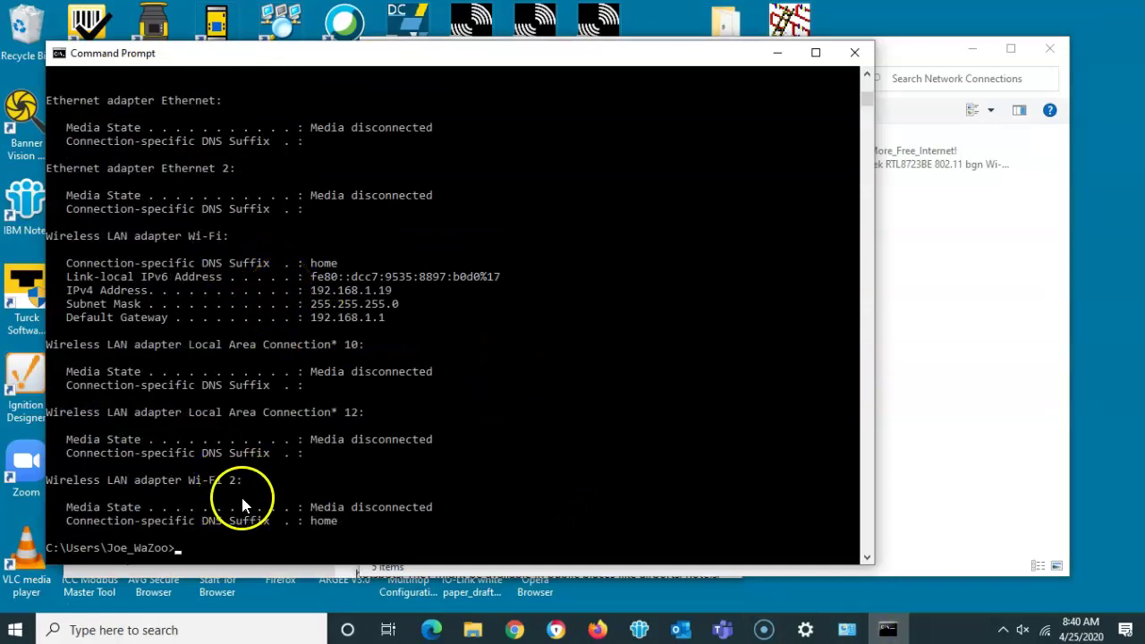
- Return to Network Connections and connect the Wi-Fi 2 adapter to the No_More_Free_Internet! network
left_click(926, 430)
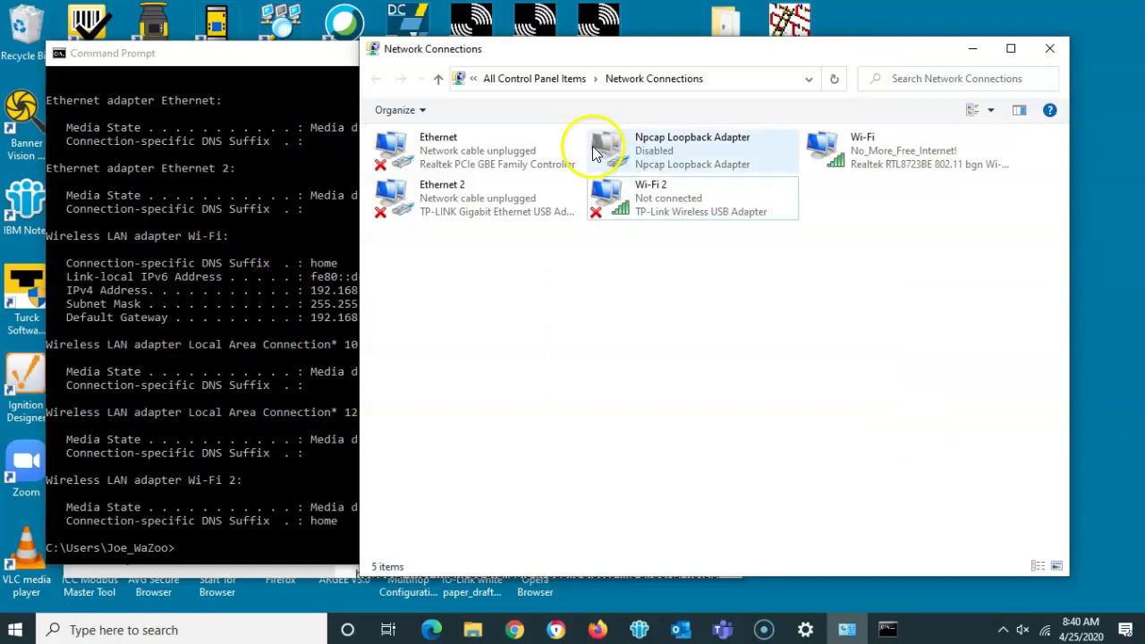
right_click(647, 191)
left_click(680, 219)
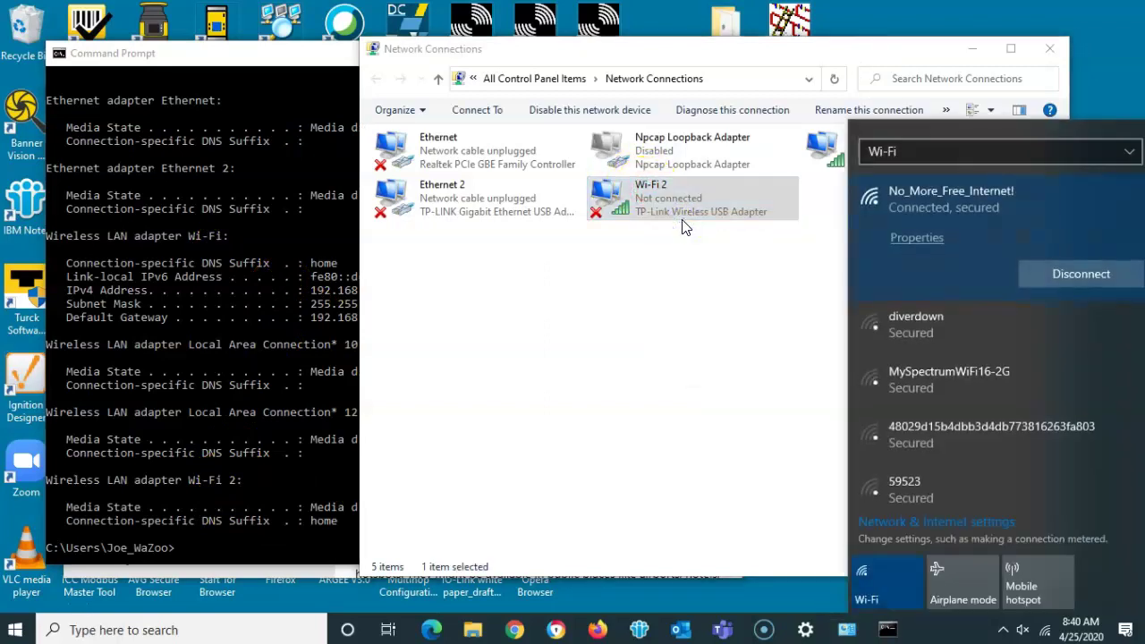
left_click(981, 149)
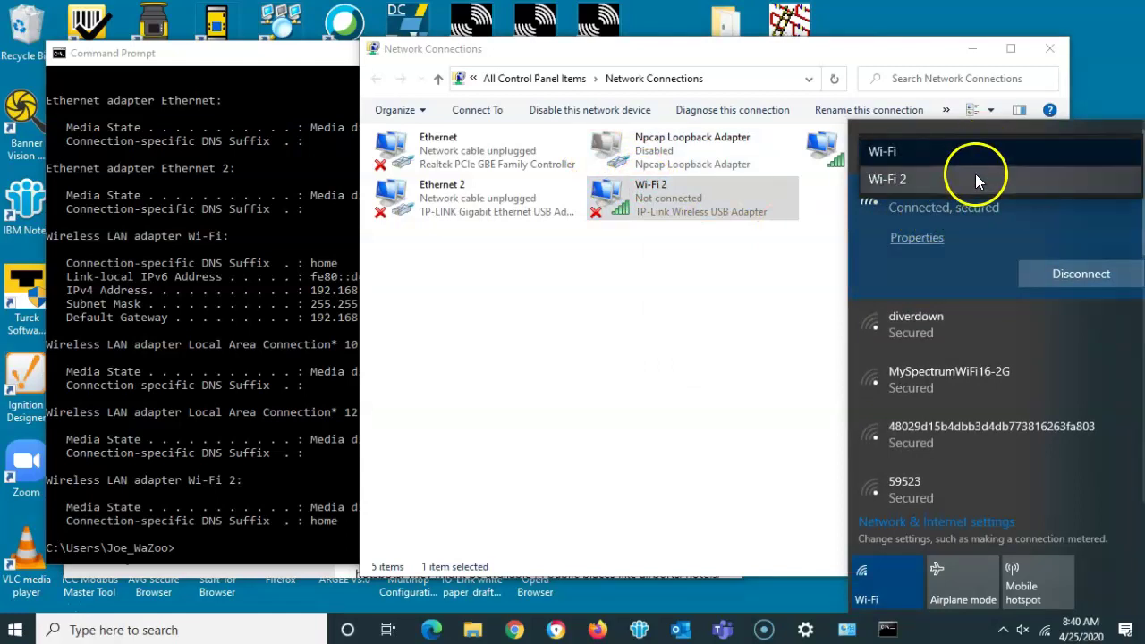
left_click(974, 175)
left_click(965, 195)
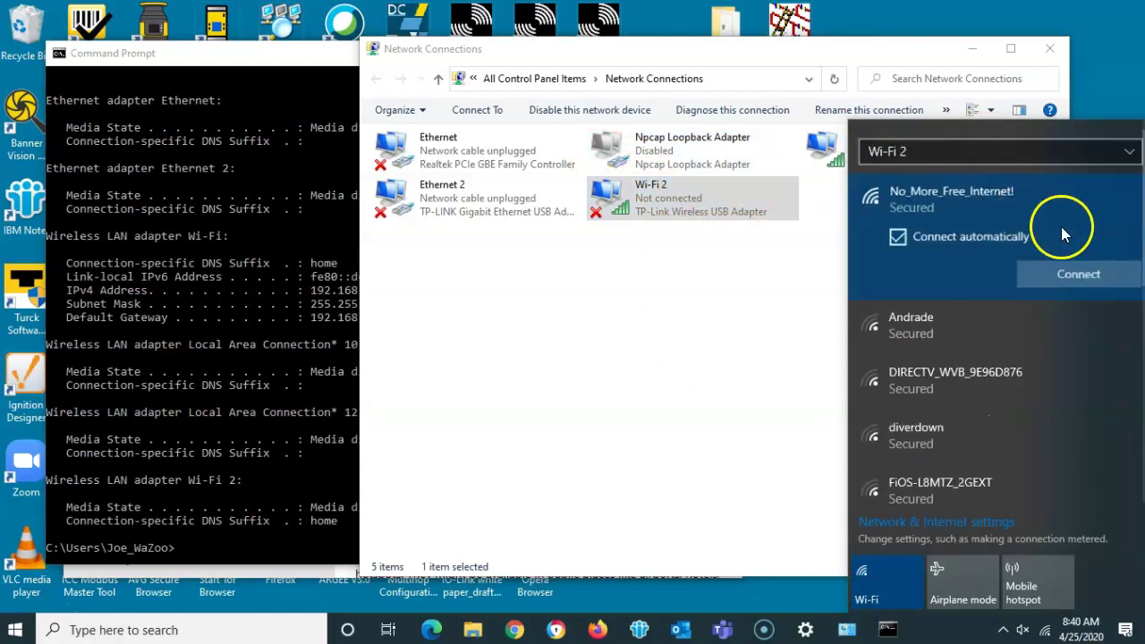
left_click(1084, 274)
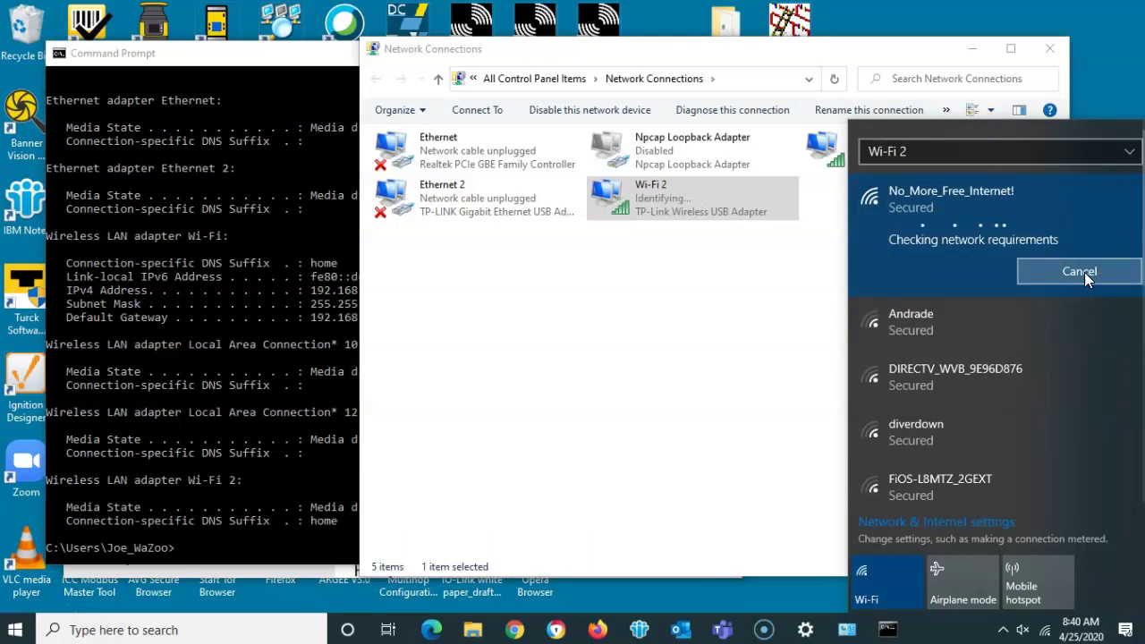
left_click(766, 383)
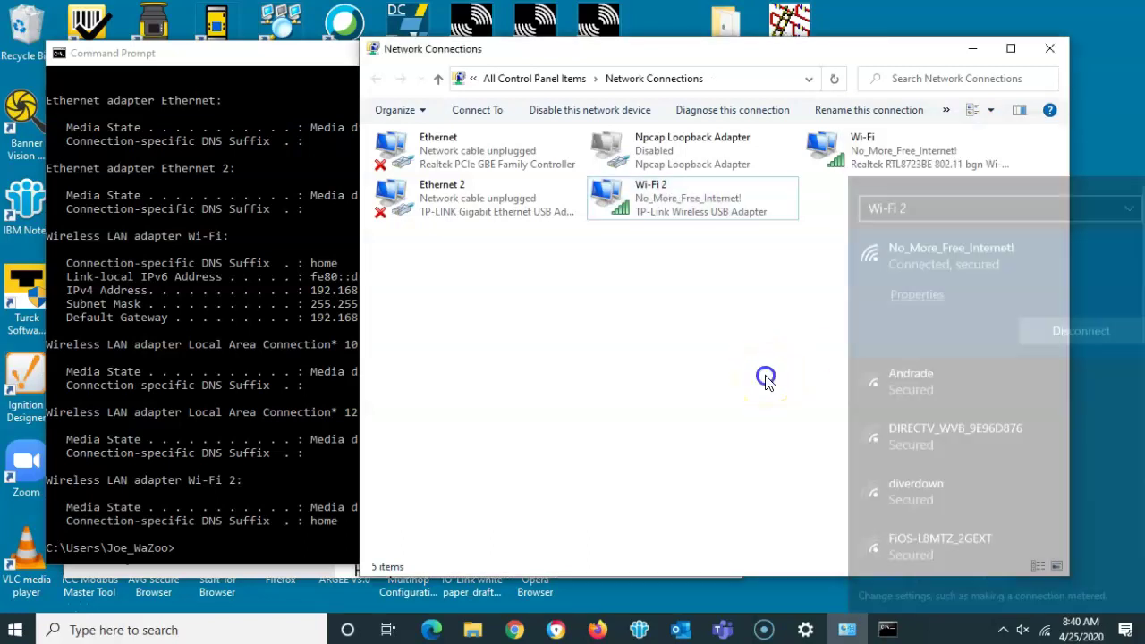
- Enable the Npcap Loopback Adapter and rerun ipconfig in Command Prompt to check its entry alongside both Wi-Fi adapters
right_click(664, 159)
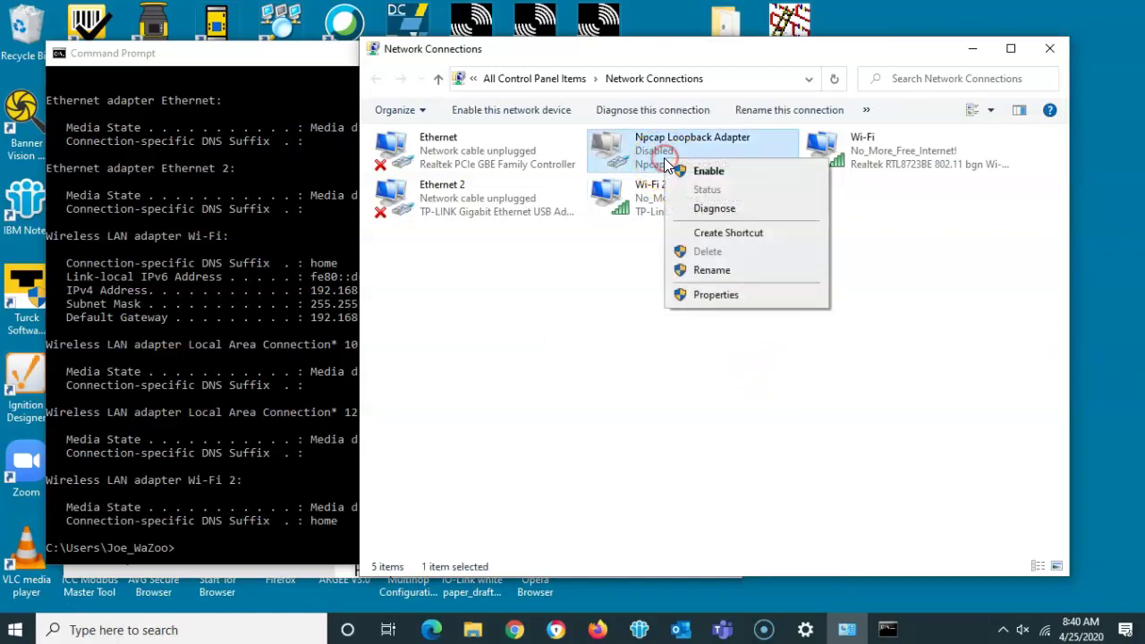
left_click(698, 171)
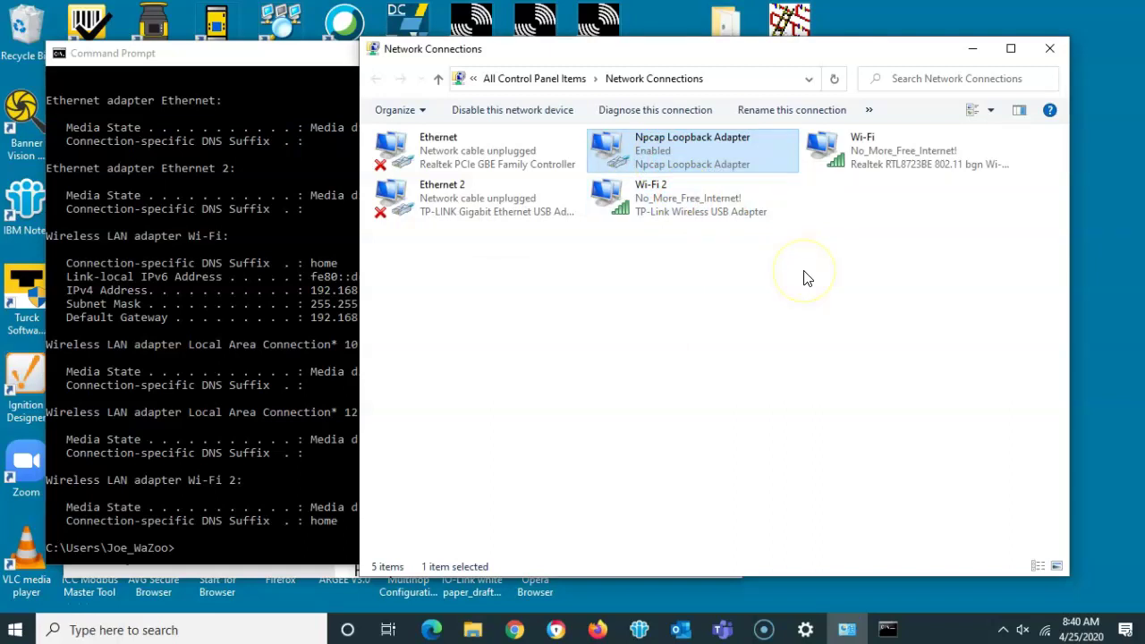
left_click(259, 452)
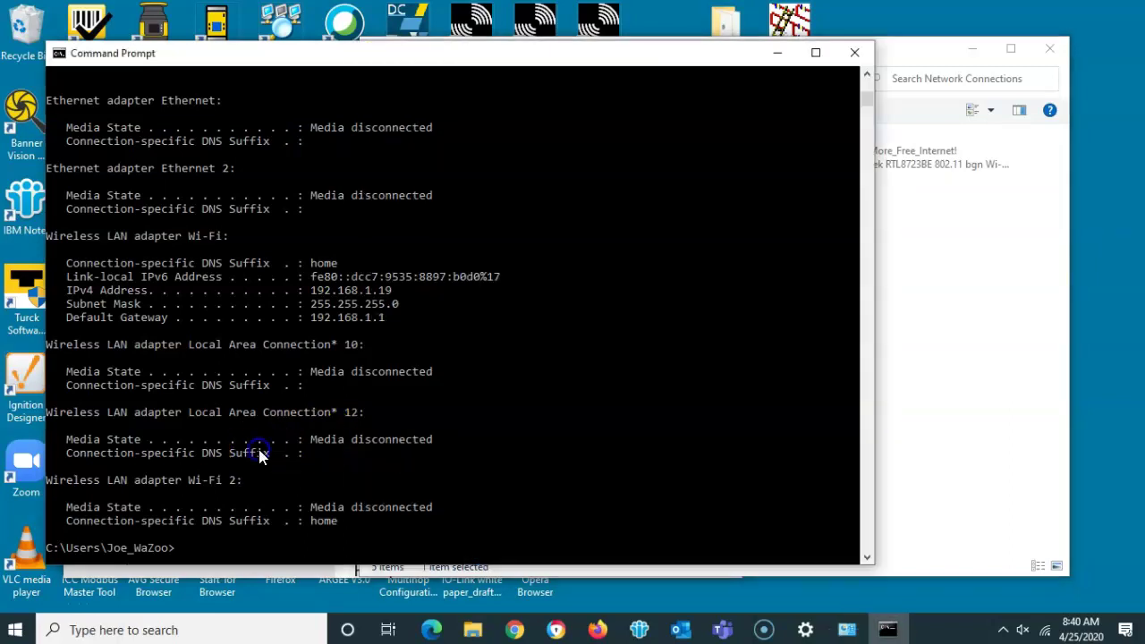
key("Up")
key("Return")
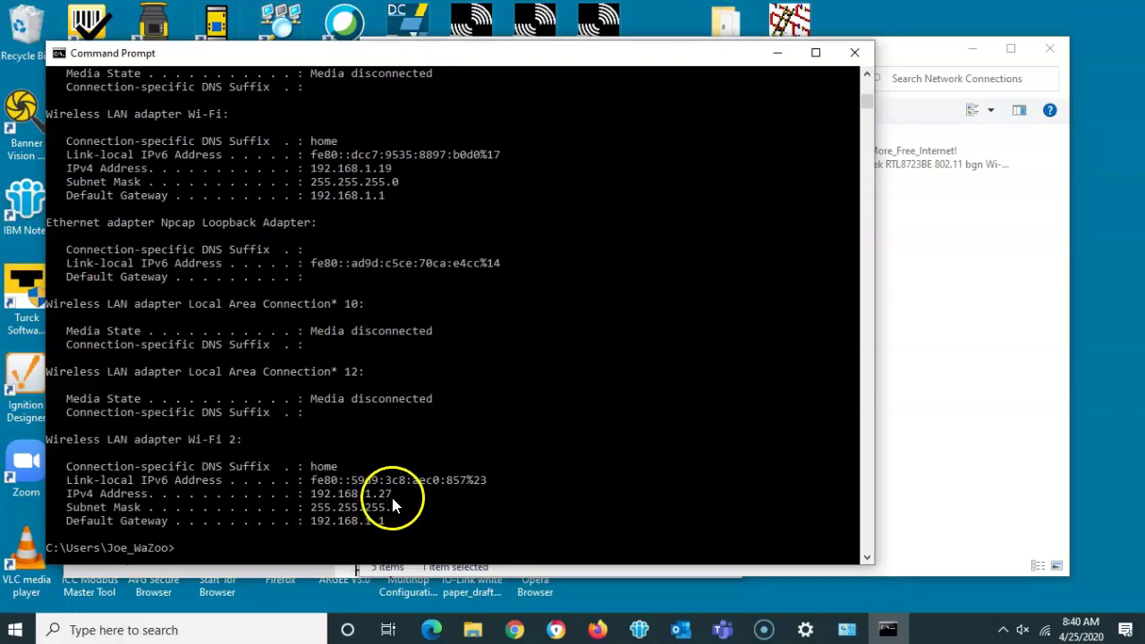
- Review the Ethernet adapter's state in Network Connections and rerun ipconfig to read its IP address
left_click(1043, 393)
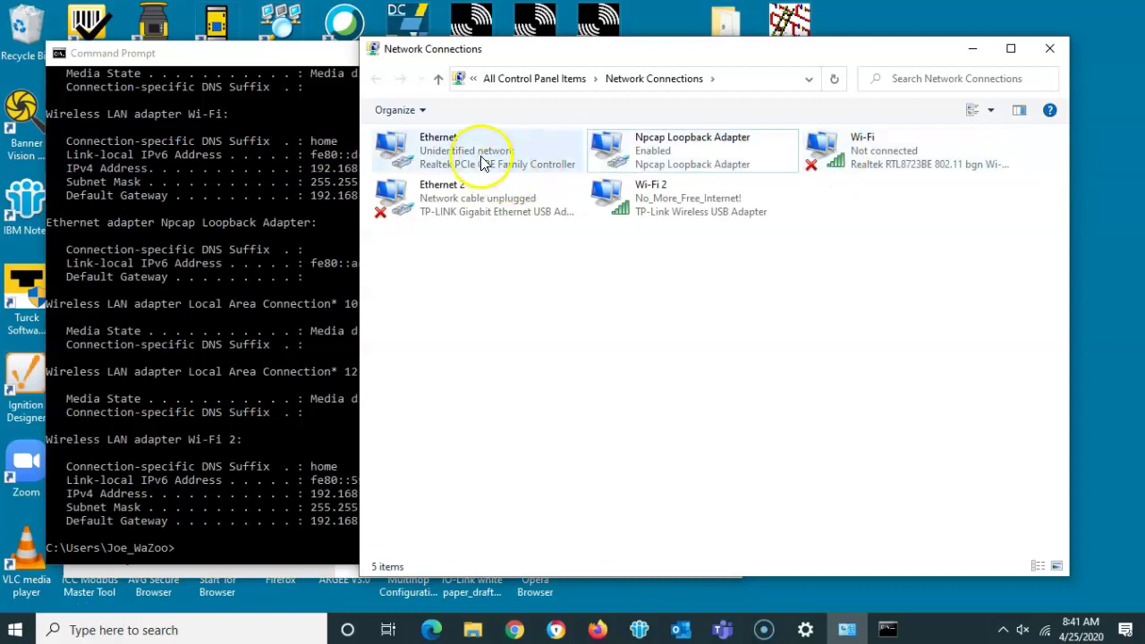
left_click(313, 332)
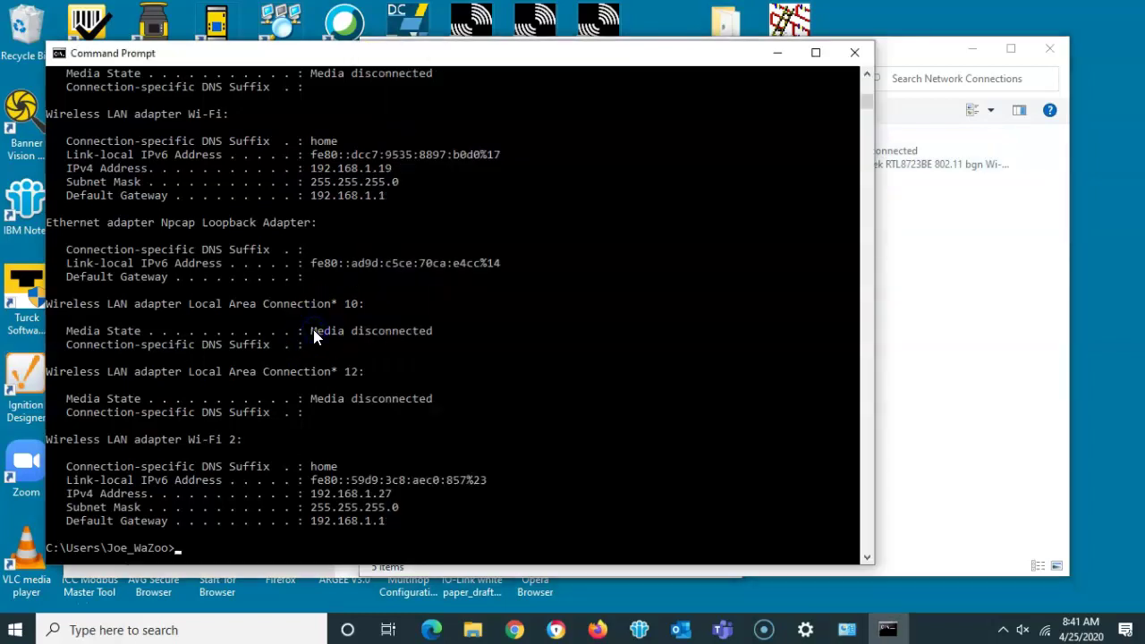
key("Return")
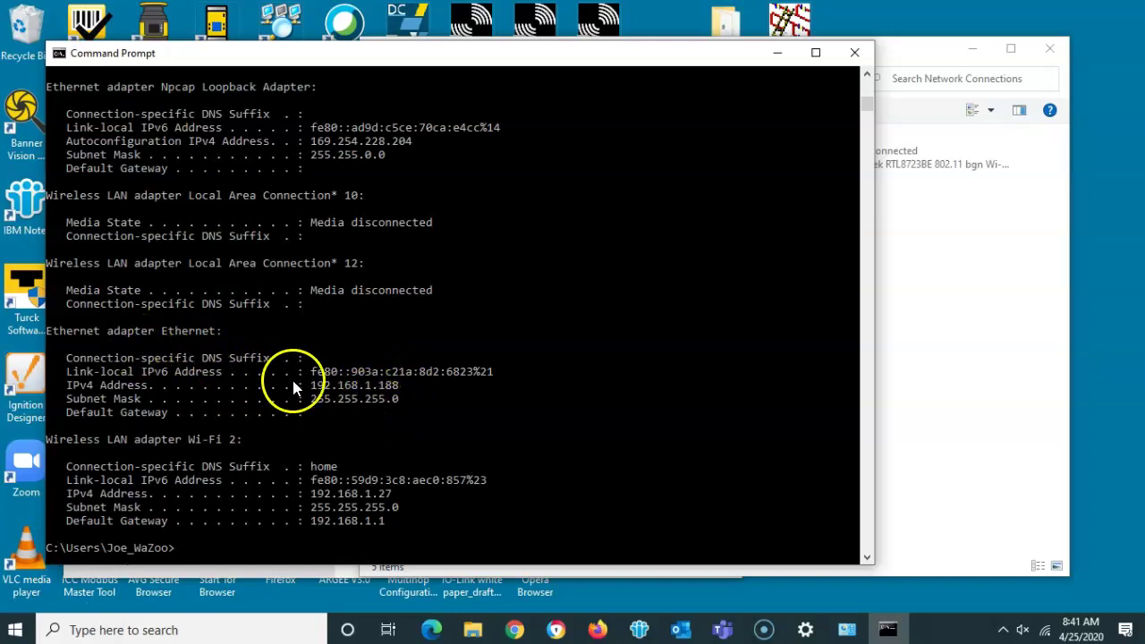
- Inspect the Internet Protocol Version 4 (TCP/IPv4) settings in the Ethernet adapter's properties and close them without changes
left_click(962, 360)
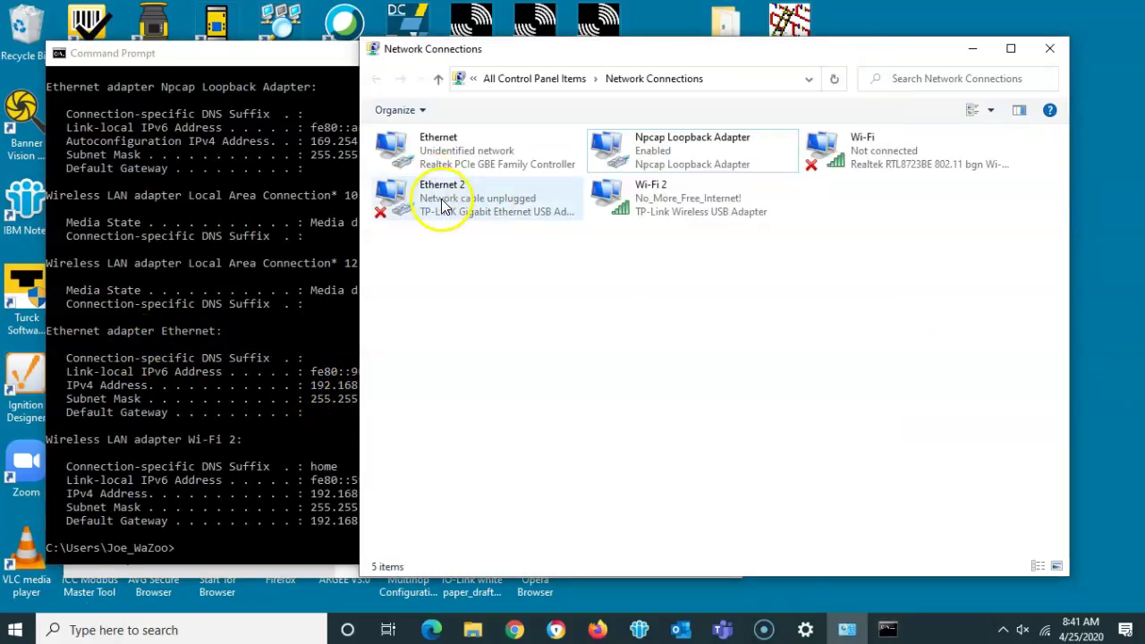
left_click(454, 168)
right_click(454, 168)
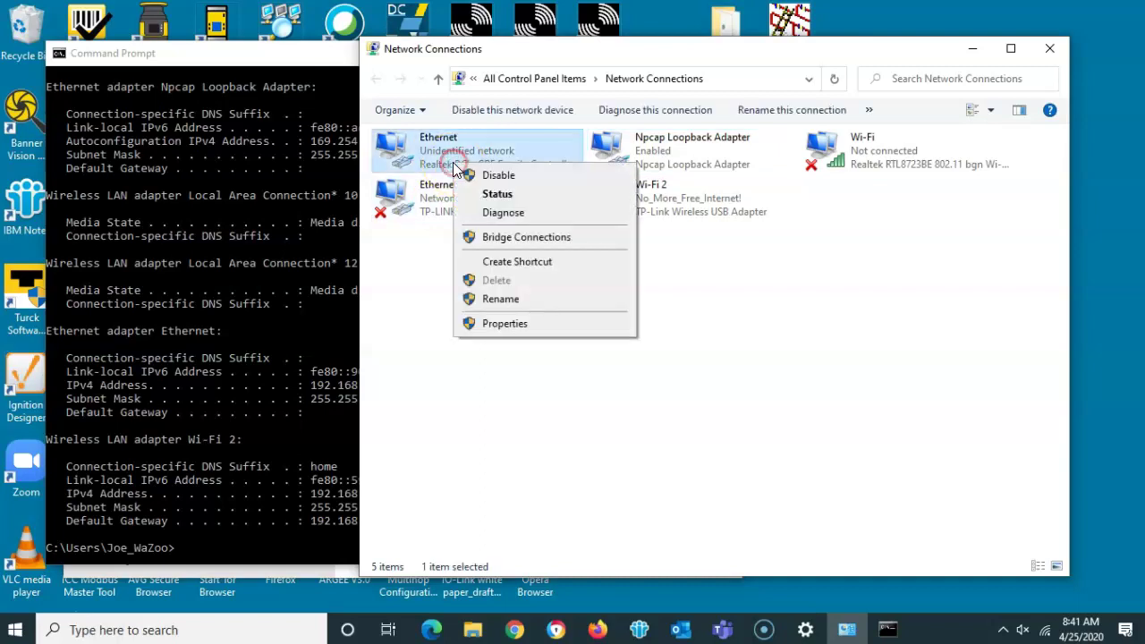
left_click(515, 323)
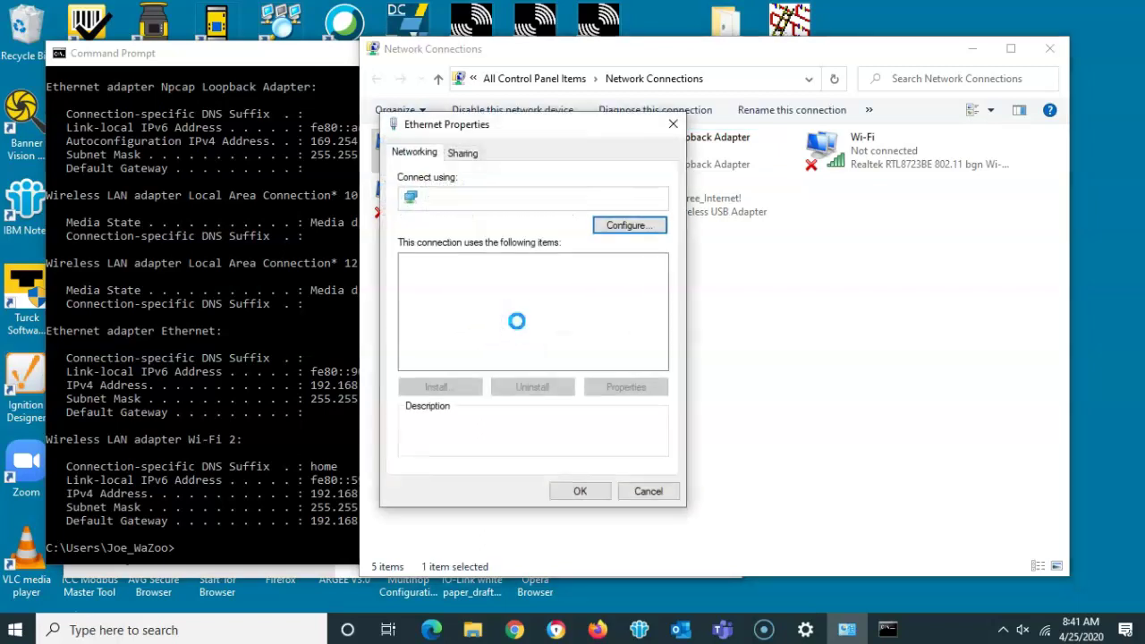
left_click(535, 336)
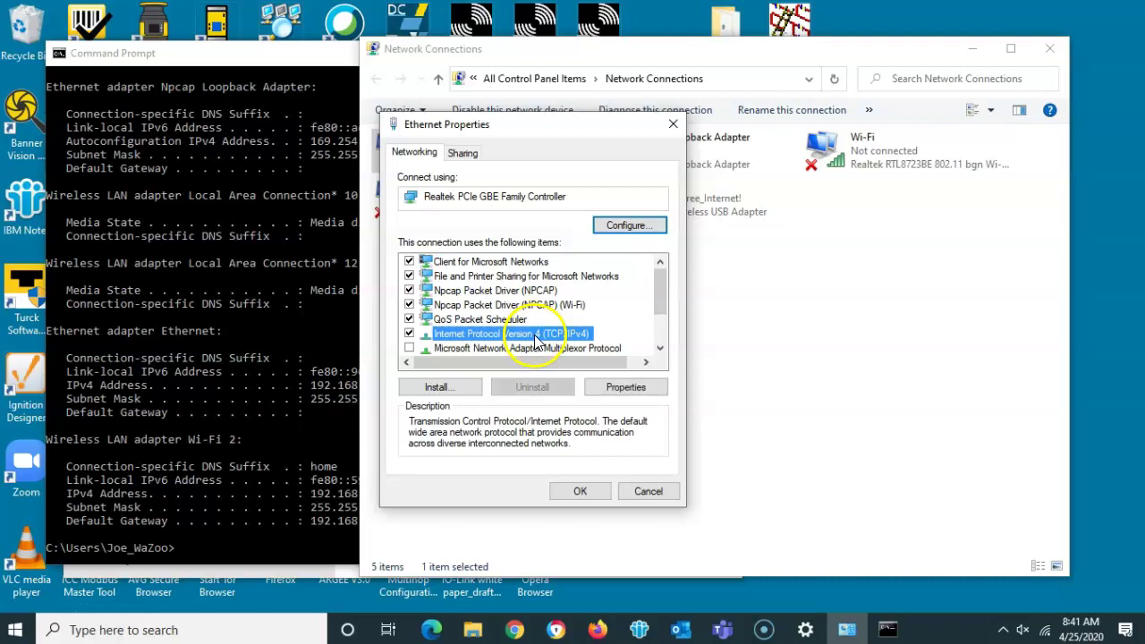
left_click(627, 388)
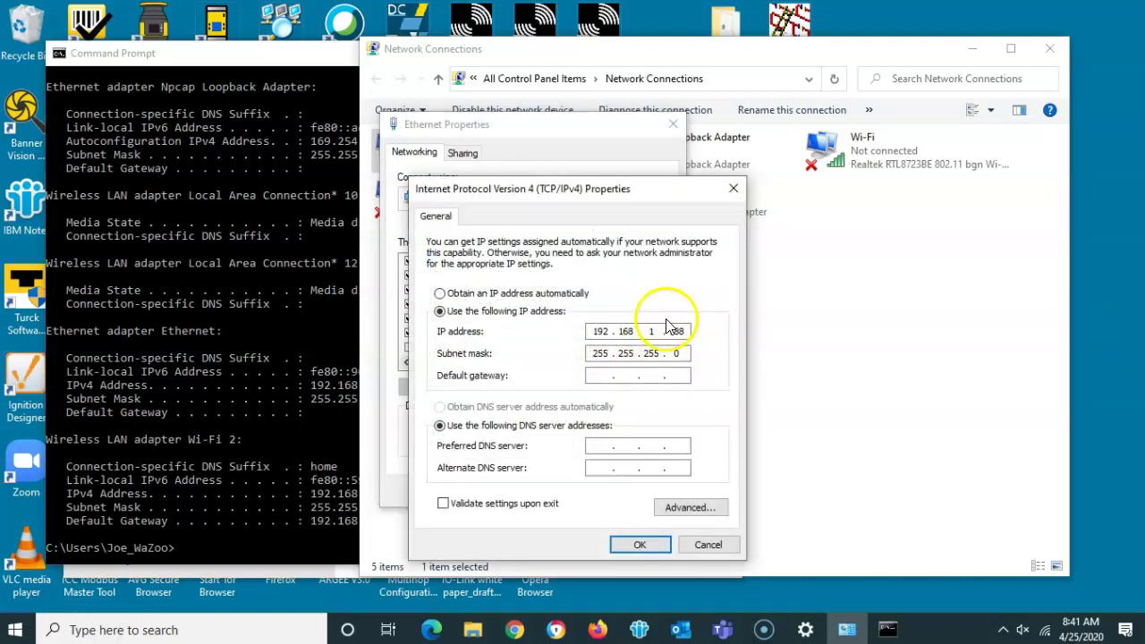
left_click(717, 543)
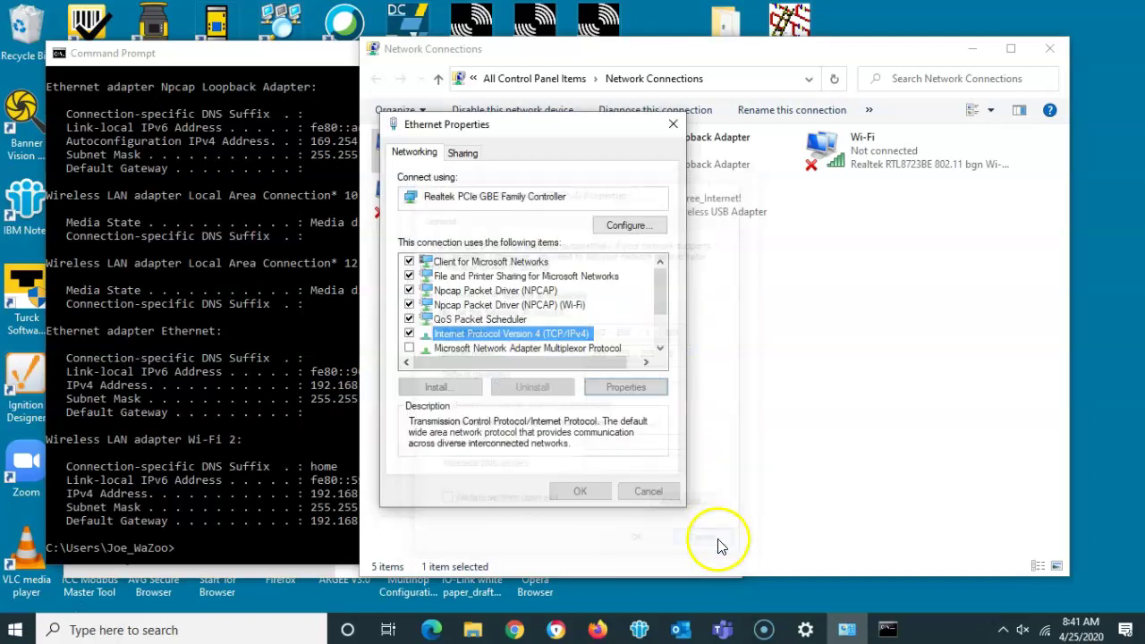
left_click(649, 492)
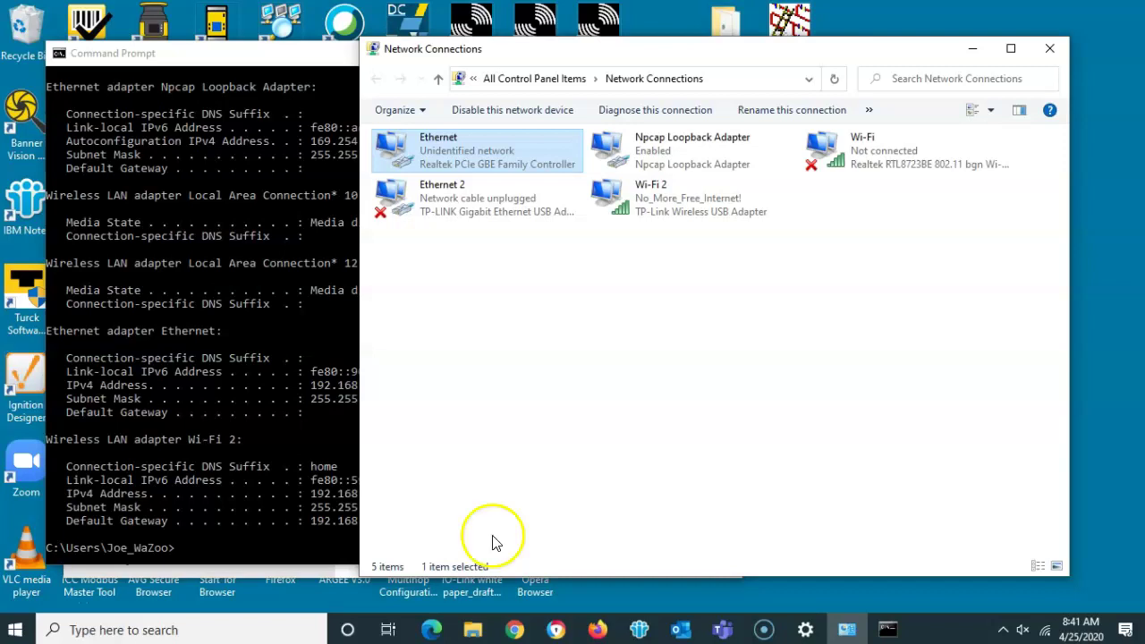
- Ping 192.168.1.37 from Command Prompt, then switch to Chrome and check the Remote View on that address's web server
left_click(307, 452)
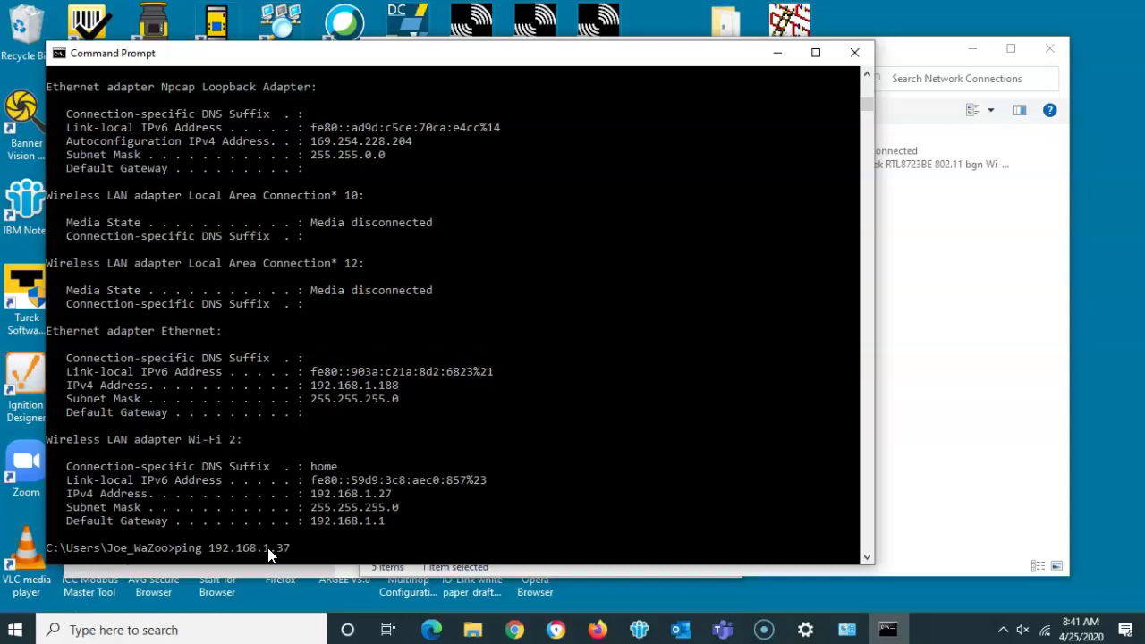
key("Return")
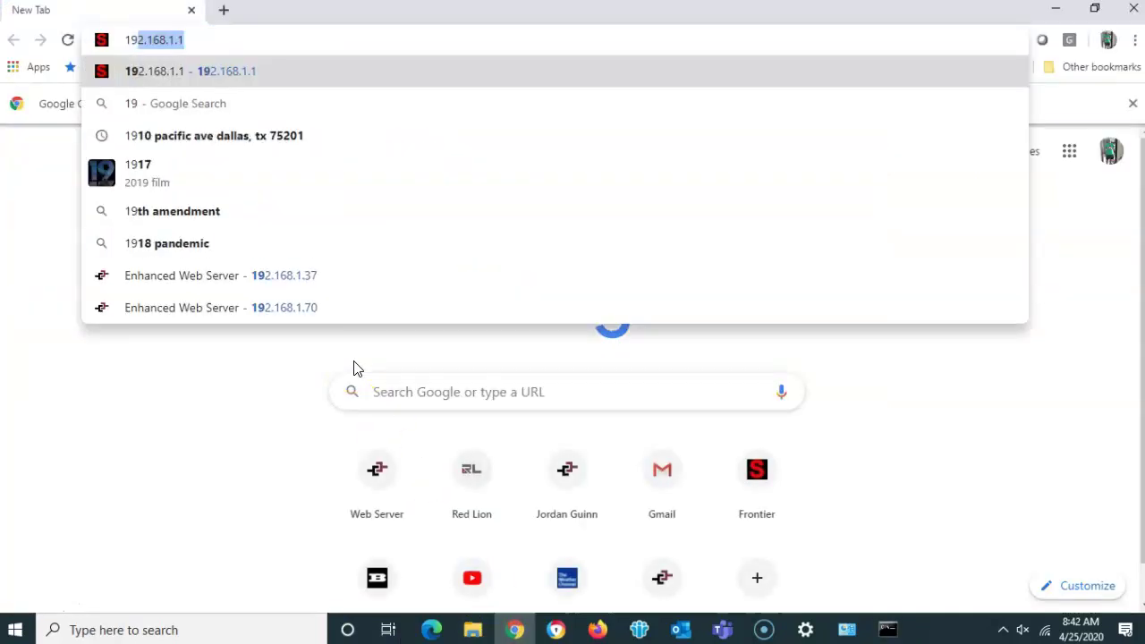
type("8.1.37")
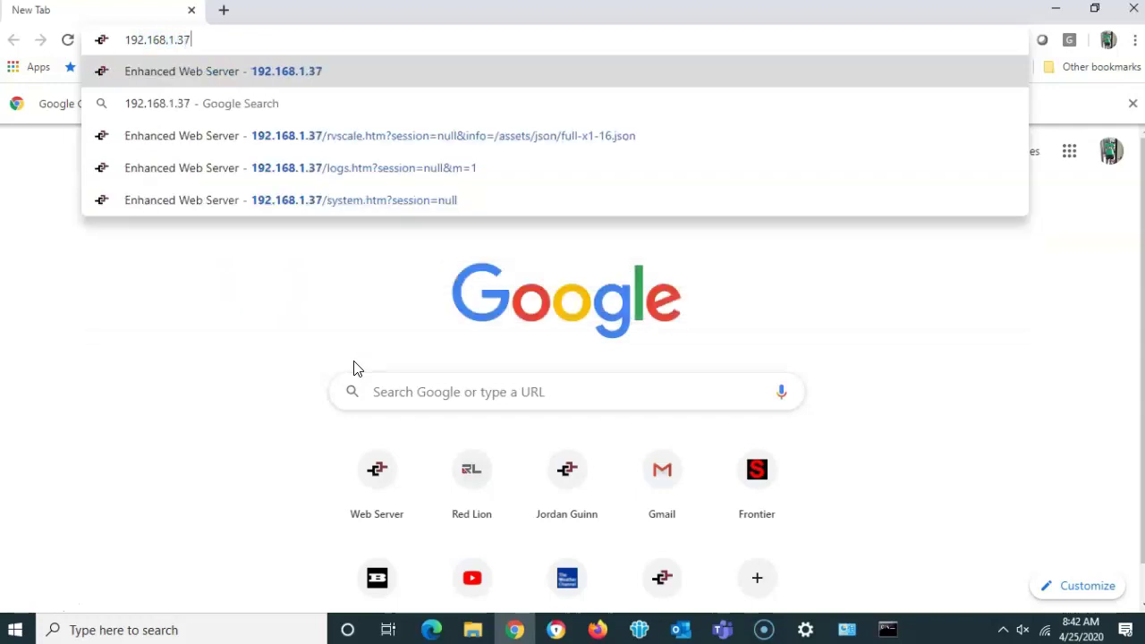
key("Return")
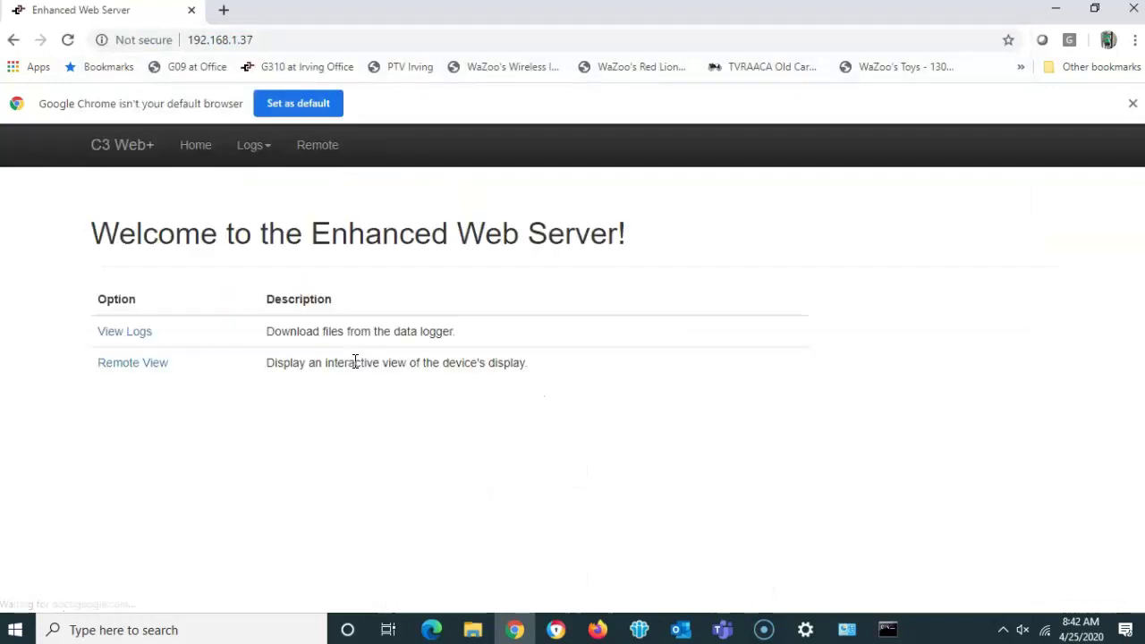
left_click(130, 366)
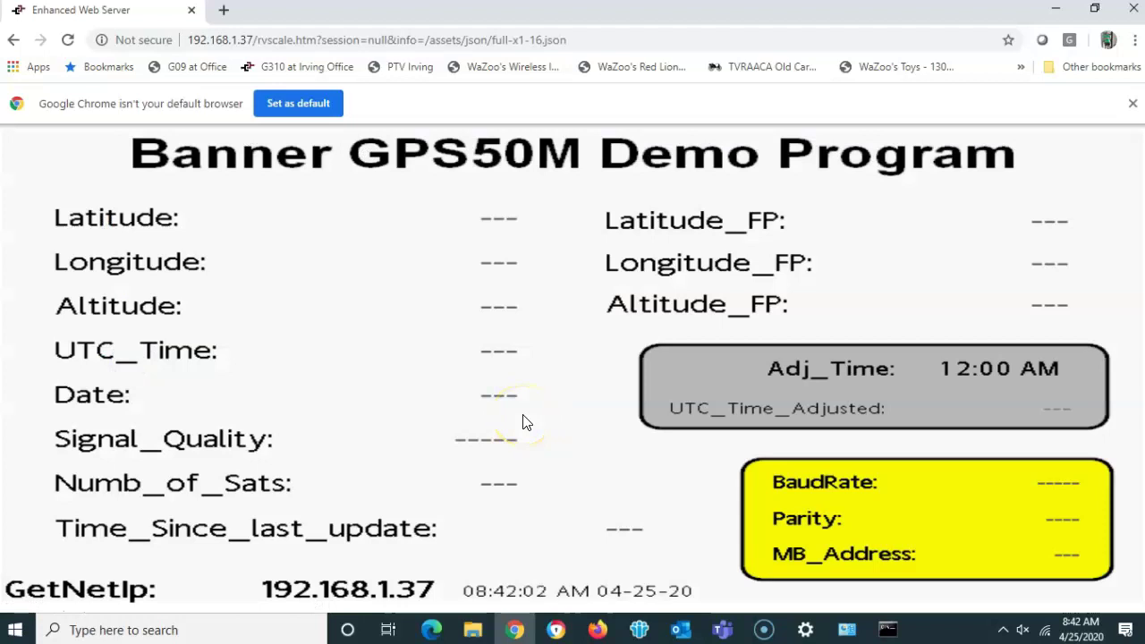
left_click(14, 39)
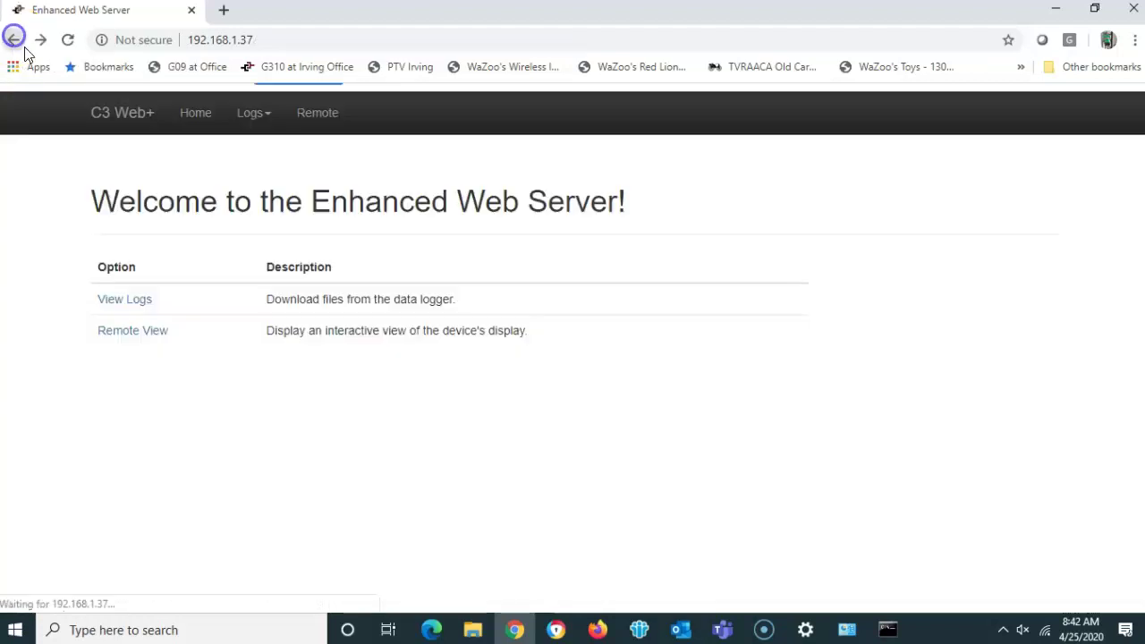
- Open 192.168.1.70 in a new browser tab, check its Remote View and return to the web server's welcome page
left_click(223, 9)
left_click(261, 40)
type("192")
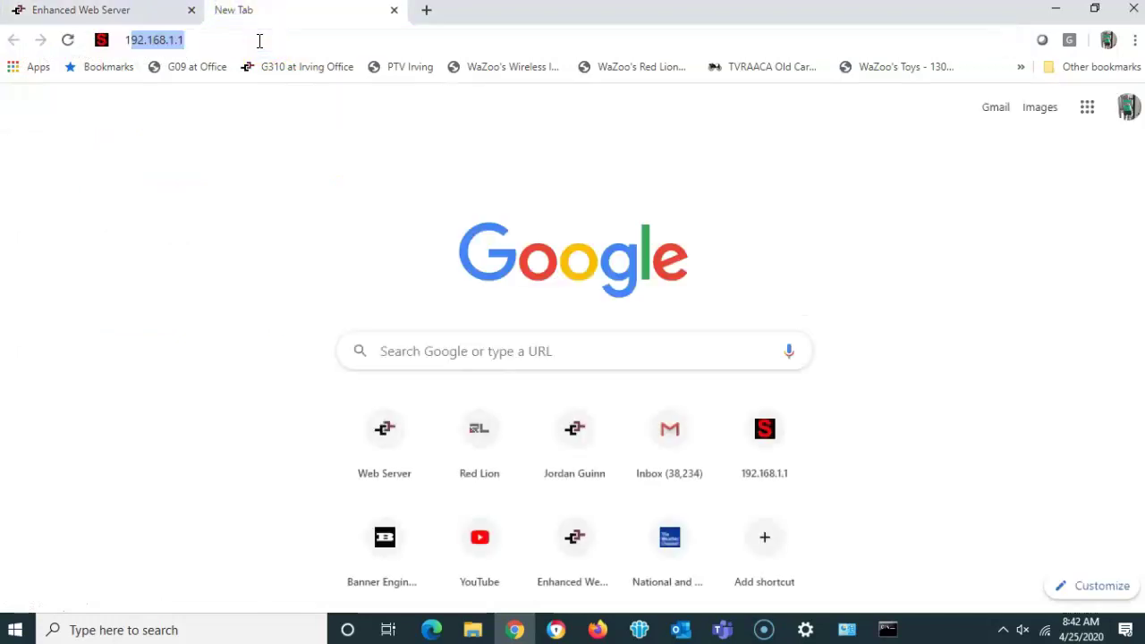
type(".168.1.7")
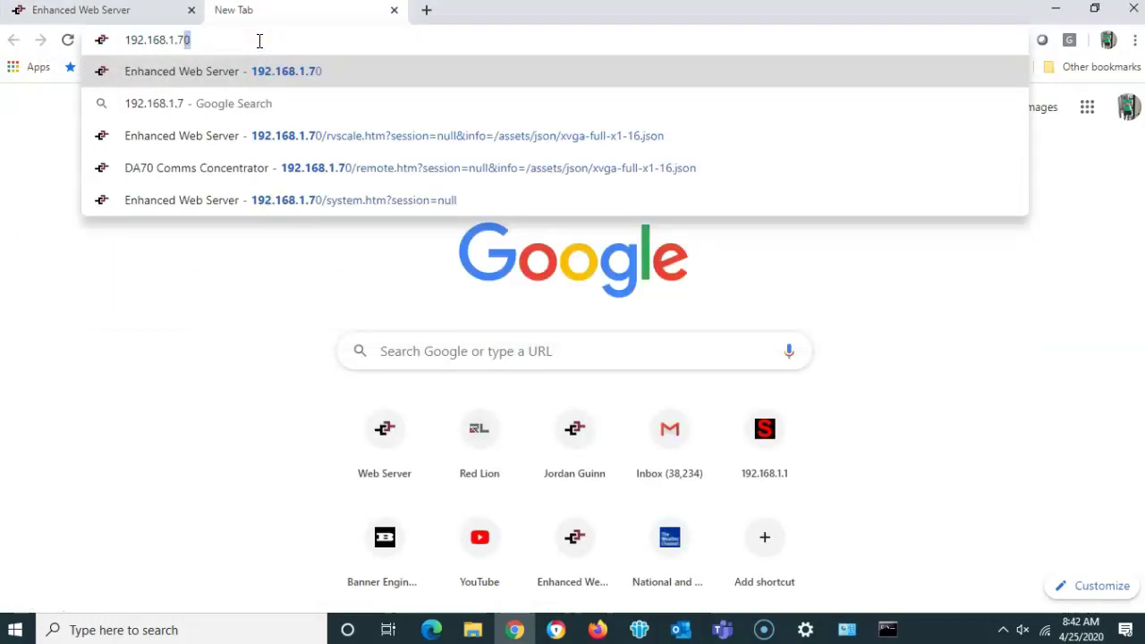
key("Return")
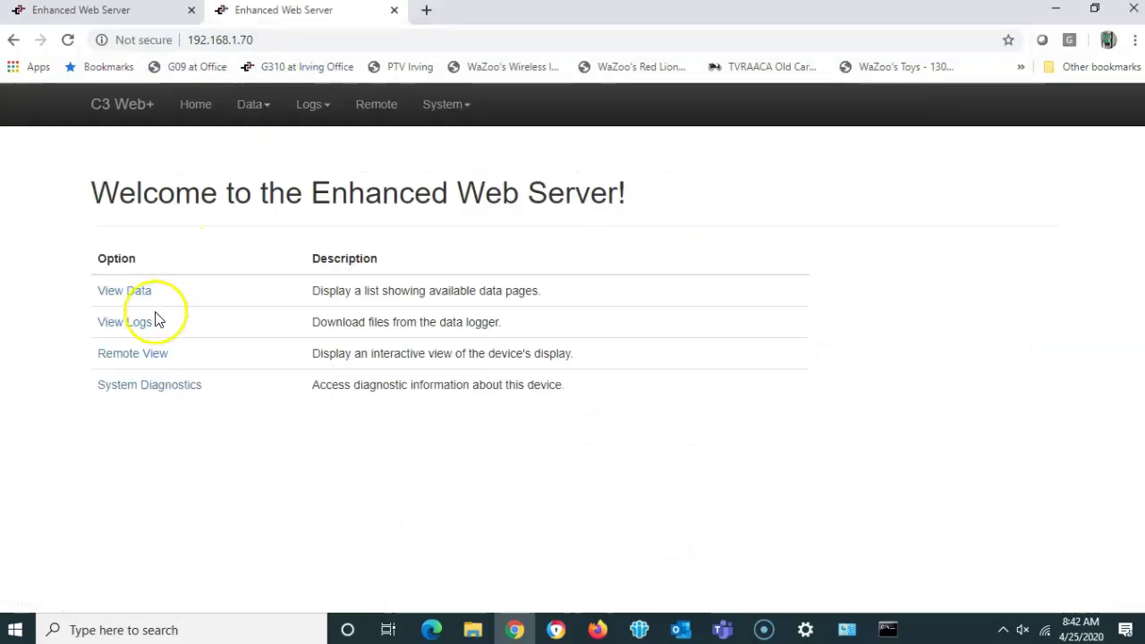
left_click(149, 357)
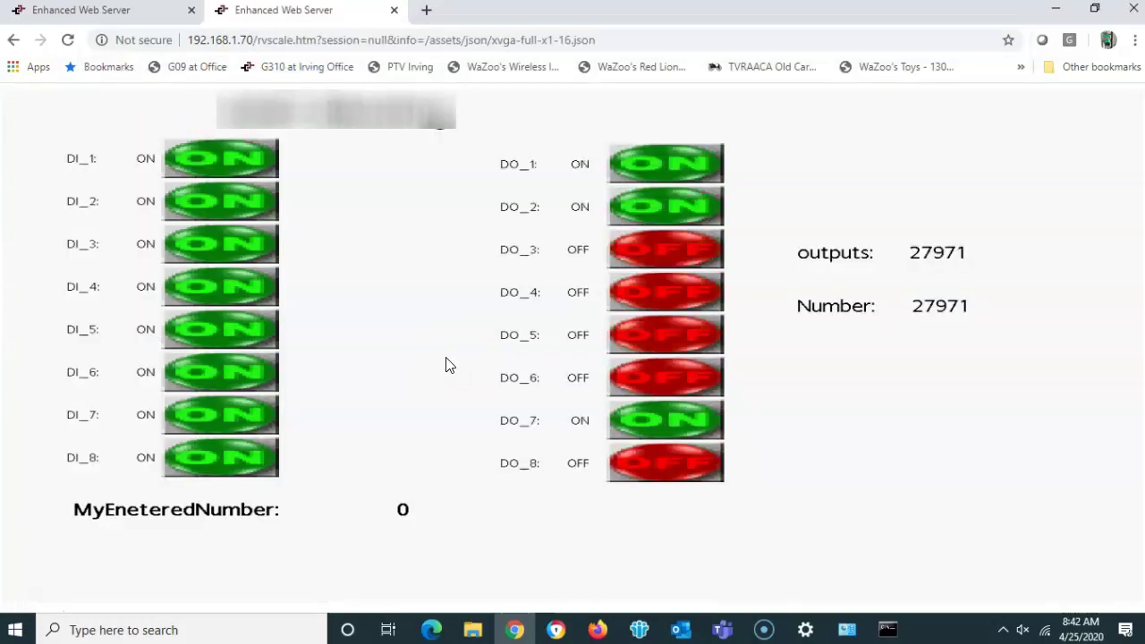
left_click(13, 40)
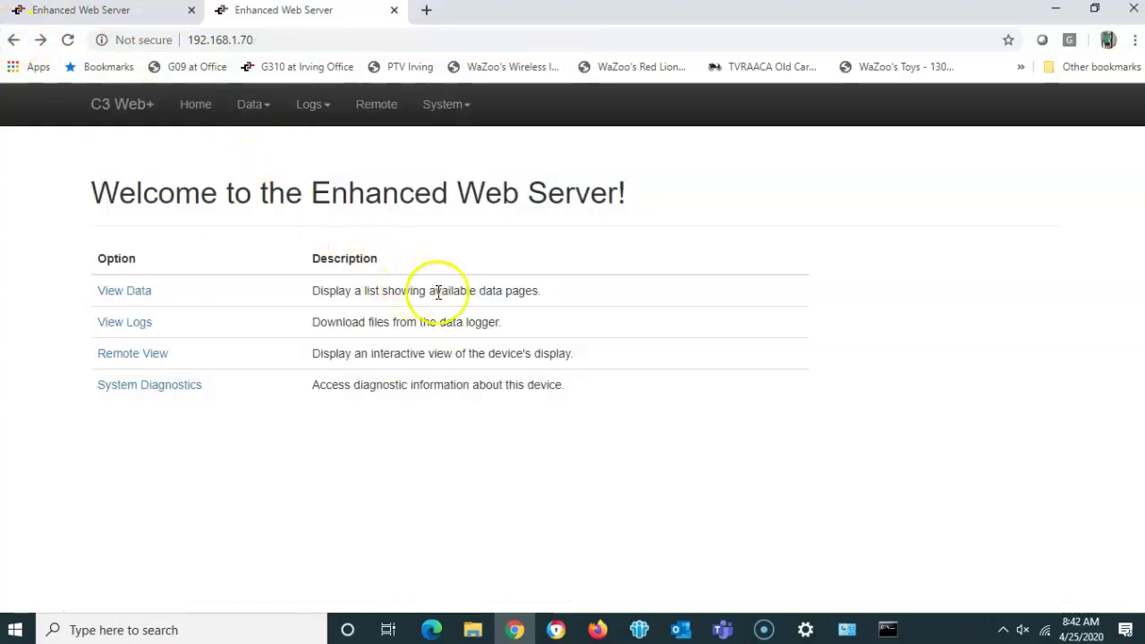
- Load the G09 at Office bookmark in a new browser tab, check its Remote View and return to its start page
mouse_move(883, 629)
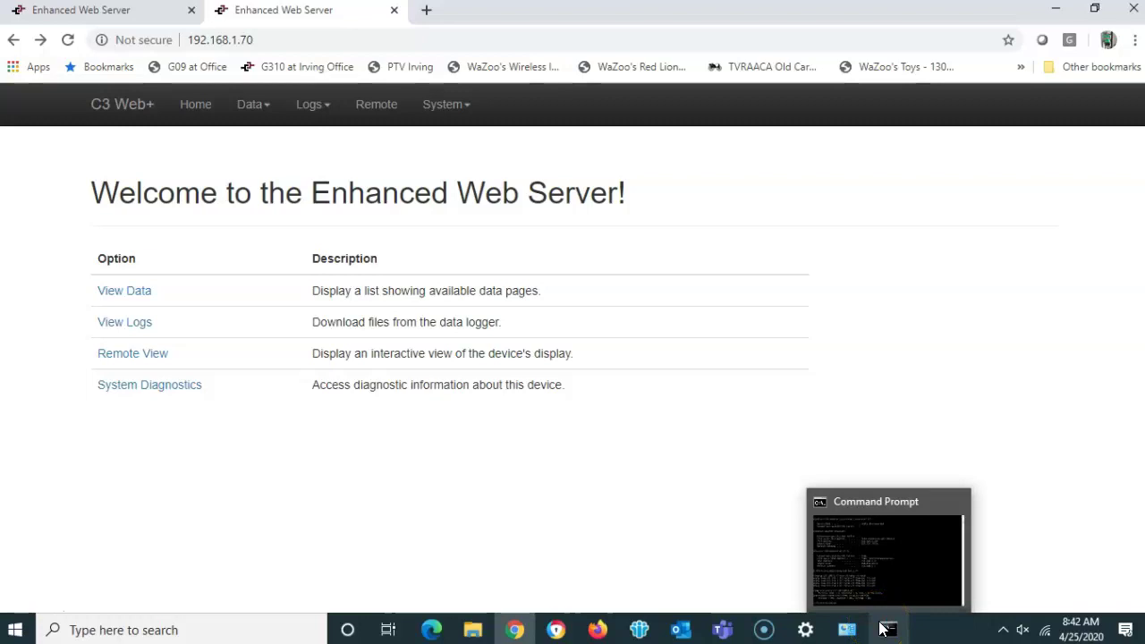
left_click(427, 10)
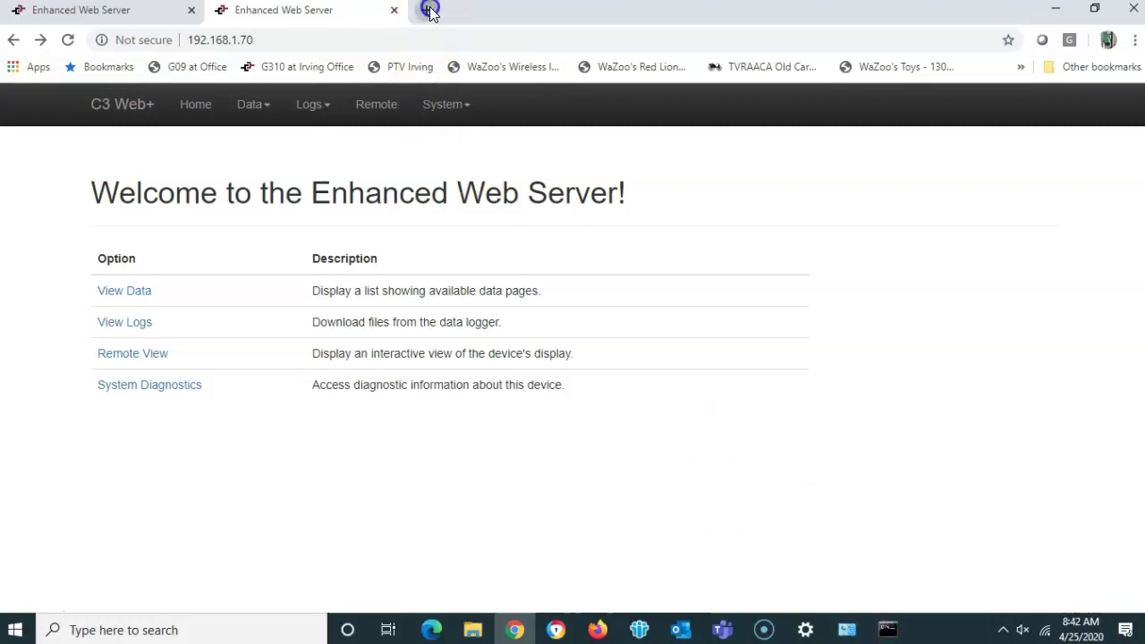
left_click(200, 67)
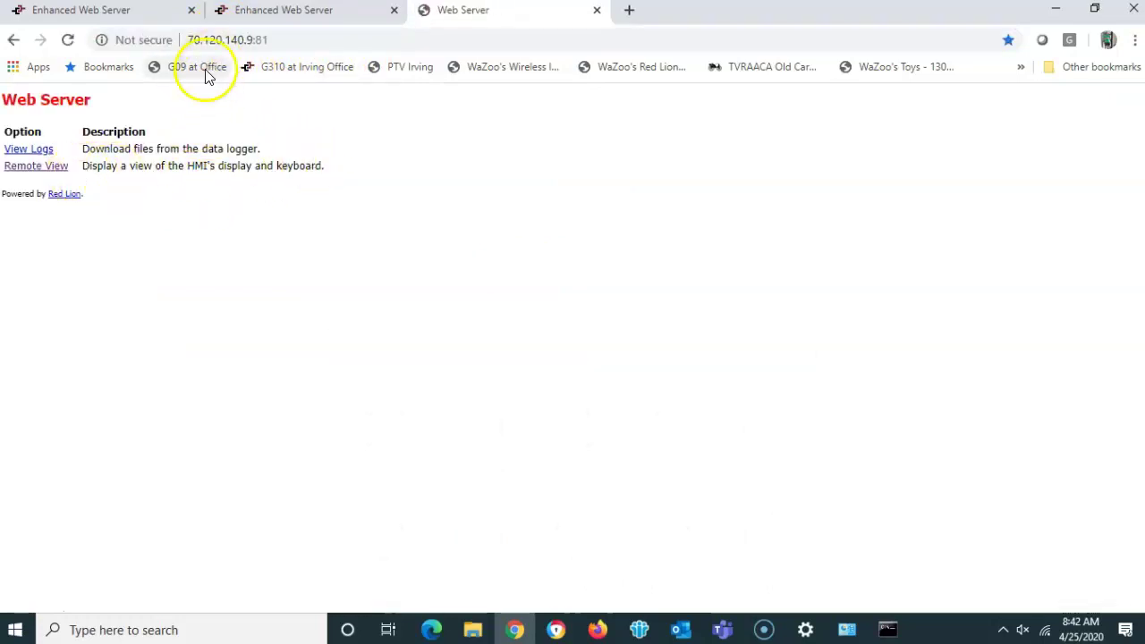
left_click(59, 172)
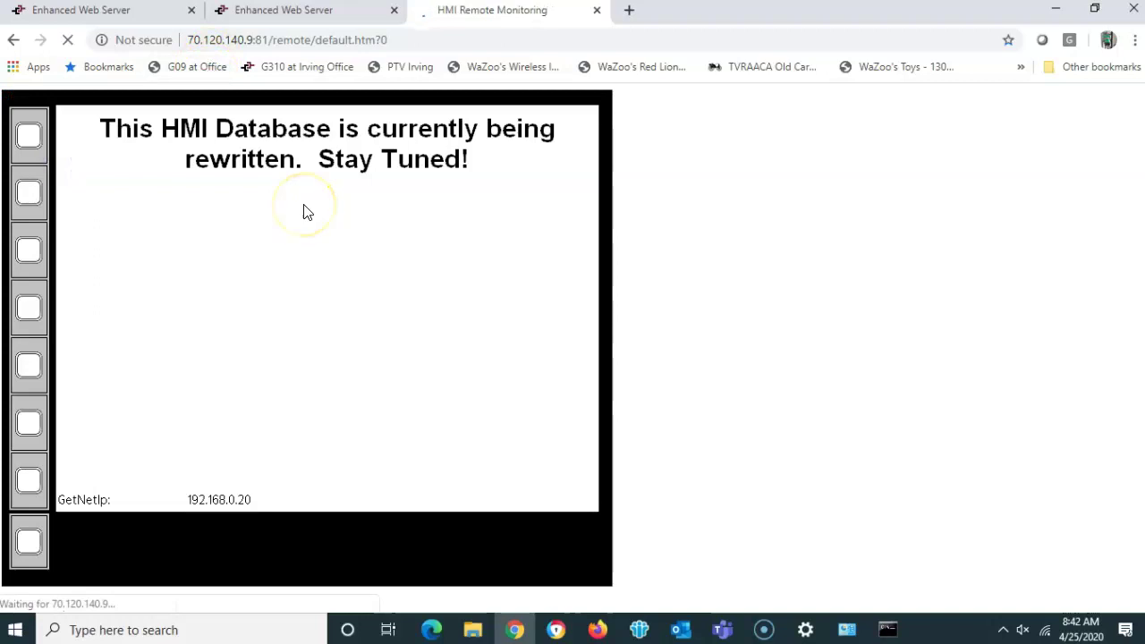
left_click(14, 39)
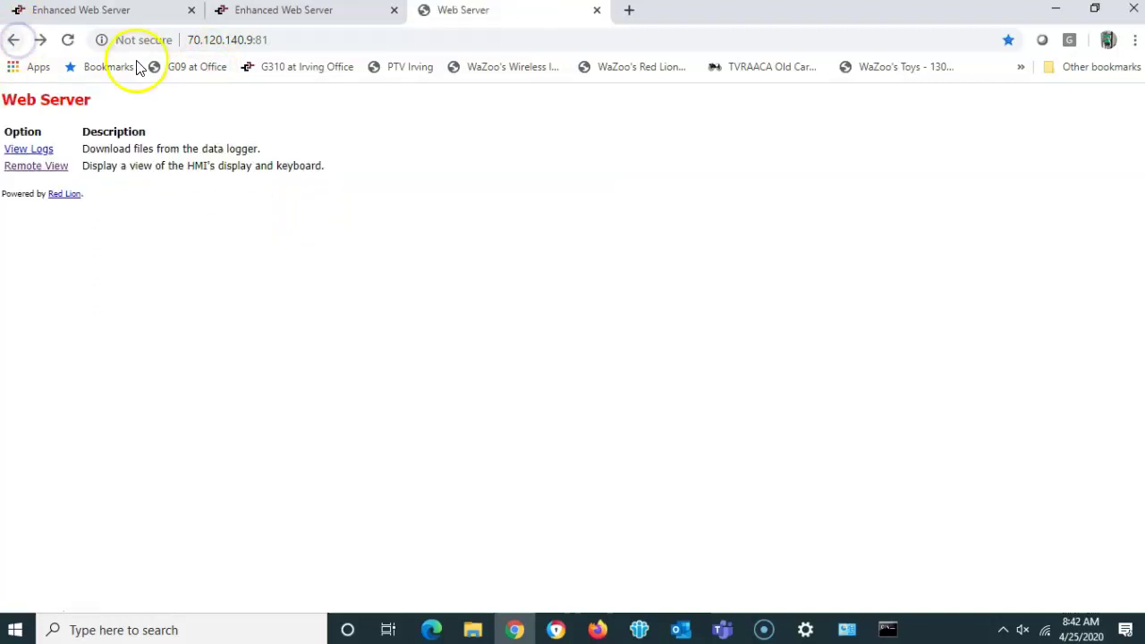
- Load the G310 at Irving Office bookmark, check its Remote View and go back to the G09 web server page
left_click(269, 68)
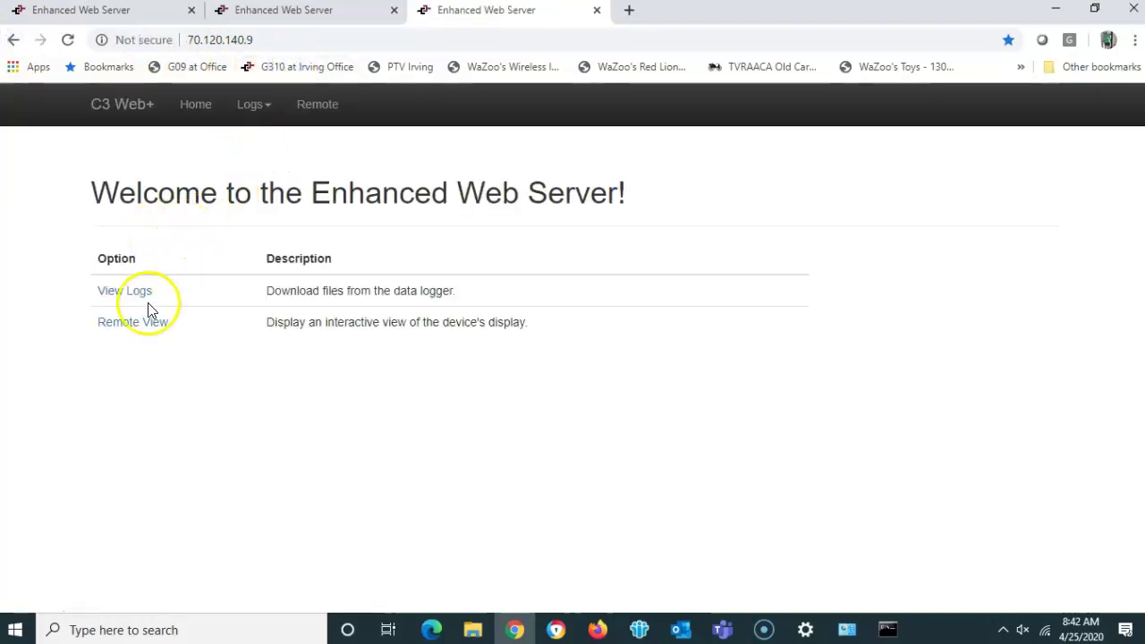
left_click(140, 325)
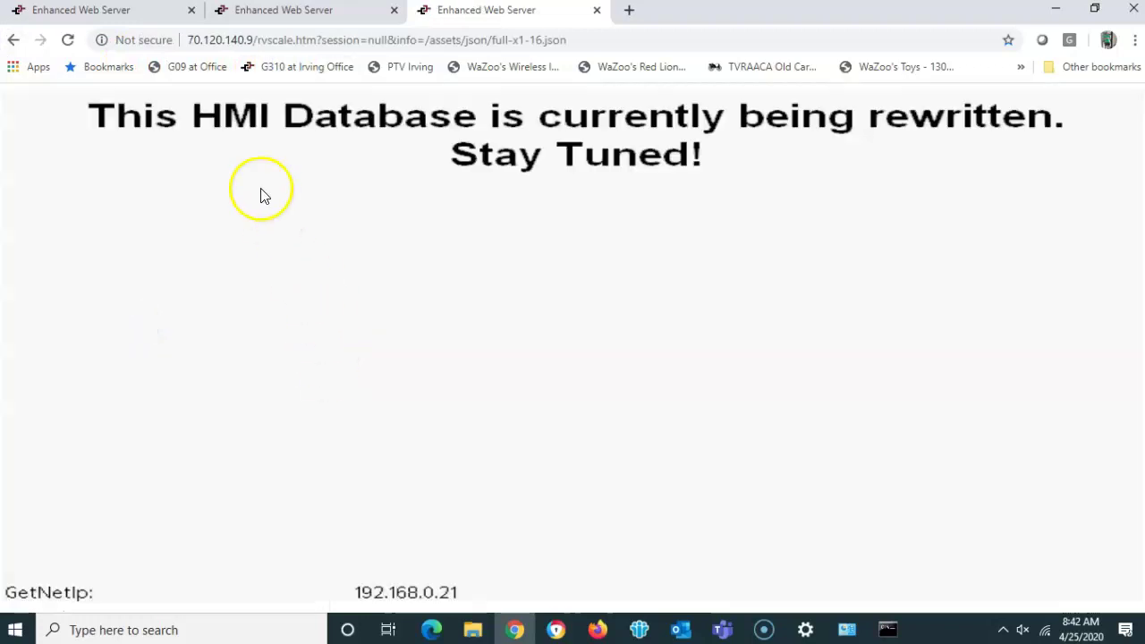
left_click(14, 40)
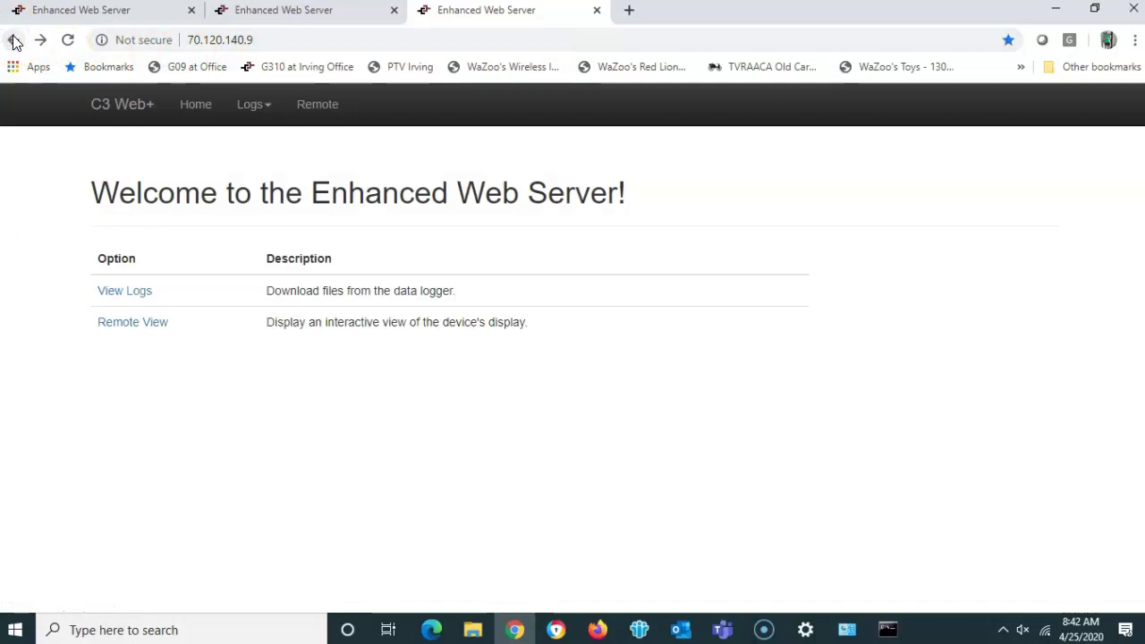
left_click(14, 40)
- Switch to Network Connections, inspect the Internet Protocol Version 4 (TCP/IPv4) settings of the Ethernet 2 adapter and close them without changes
left_click(846, 629)
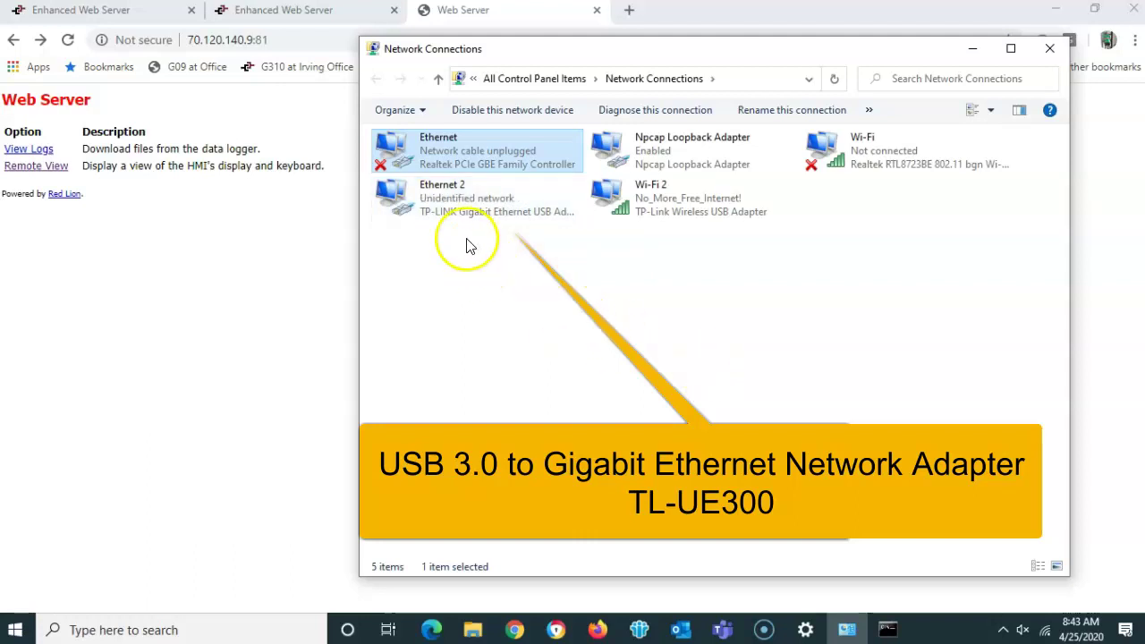
right_click(460, 209)
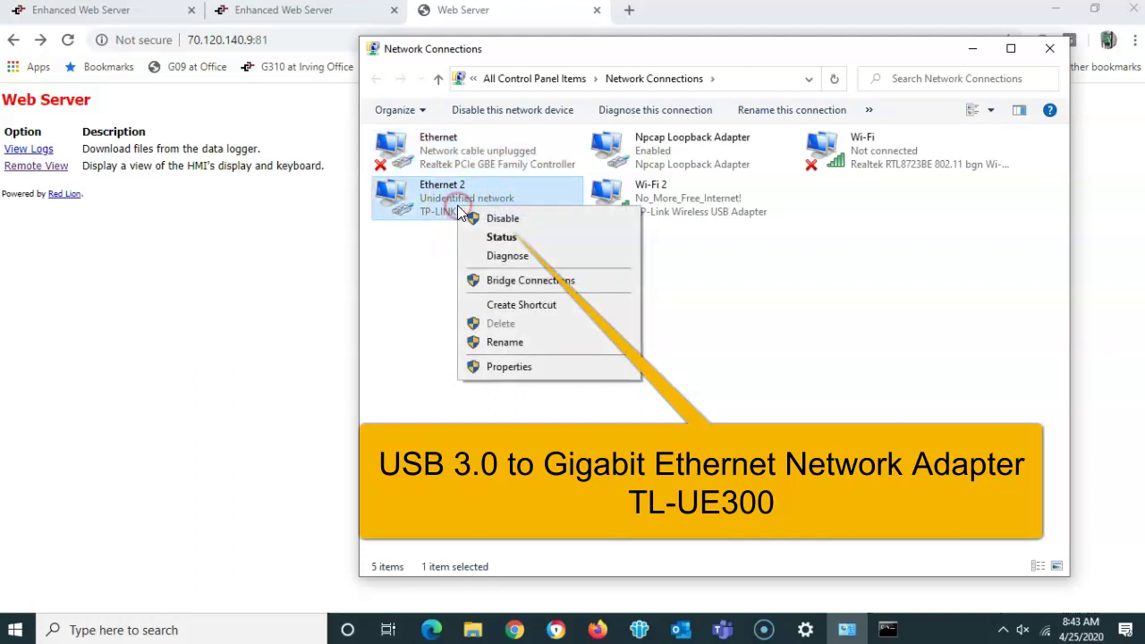
left_click(525, 371)
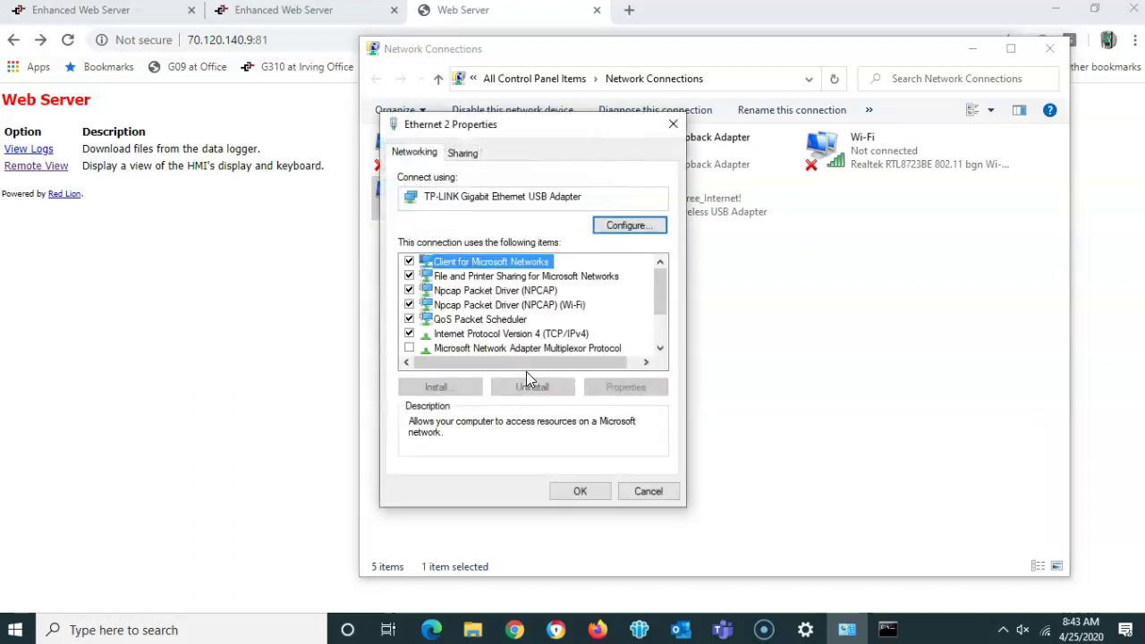
left_click(526, 335)
left_click(630, 388)
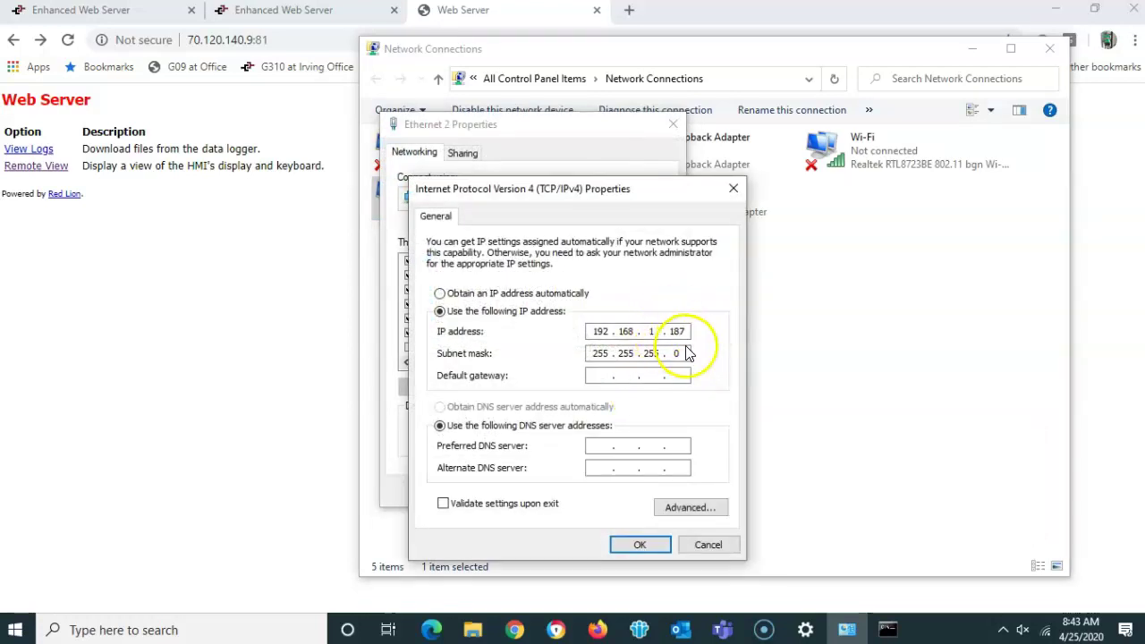
left_click(716, 544)
left_click(667, 491)
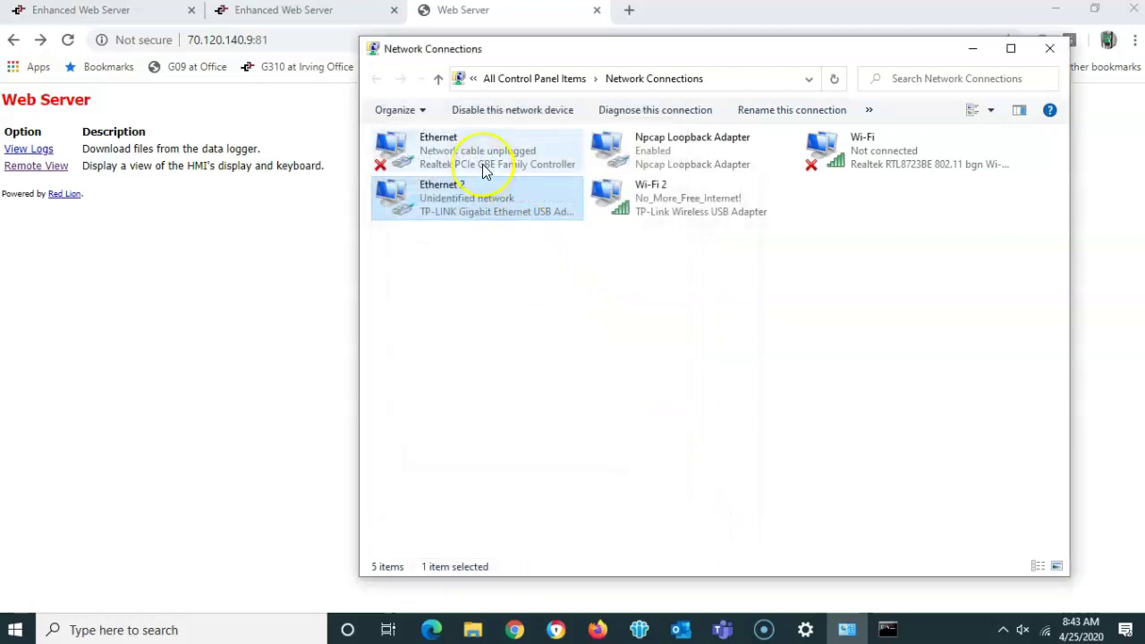
left_click(606, 352)
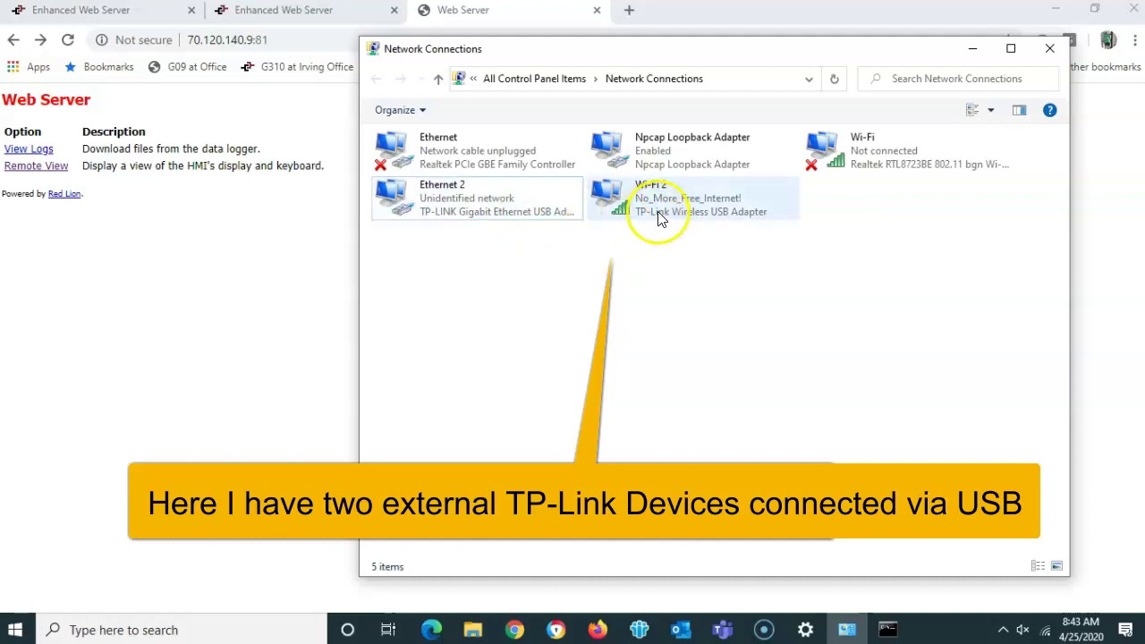
- Switch to Command Prompt and rerun ipconfig to check the IP configuration of Ethernet 2 and Wi-Fi 2
left_click(887, 630)
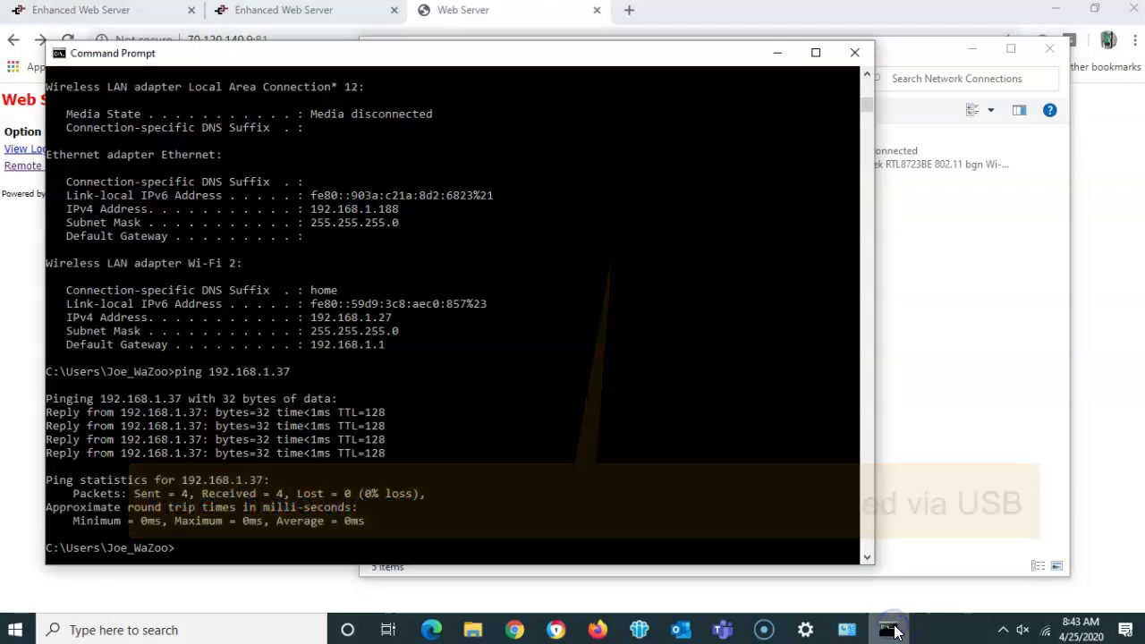
key("Up")
key("Up")
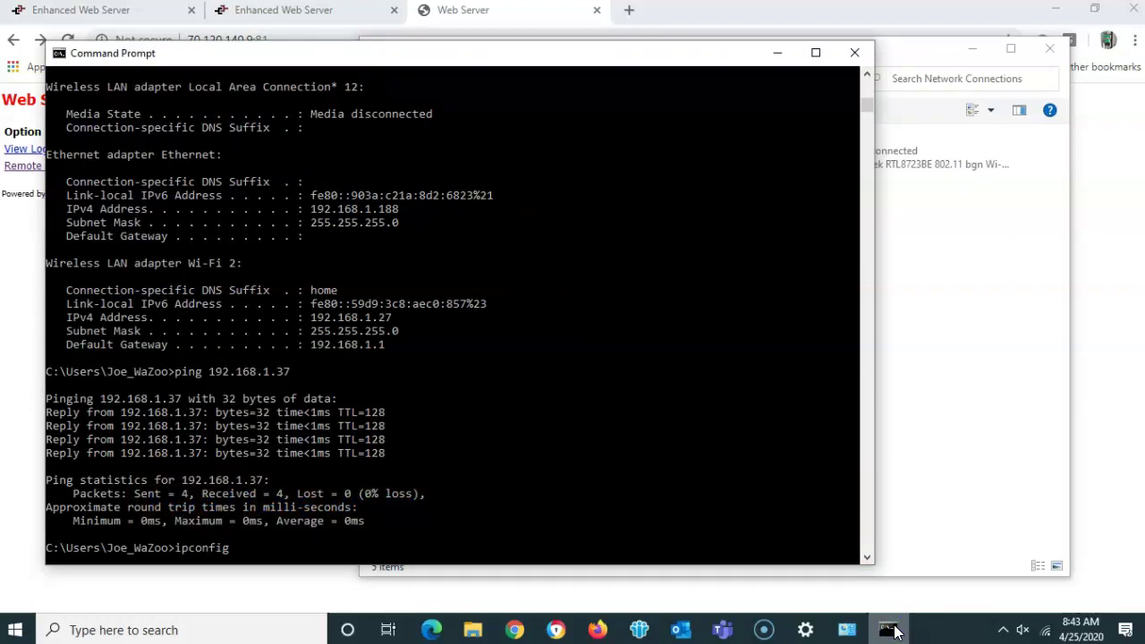
key("Return")
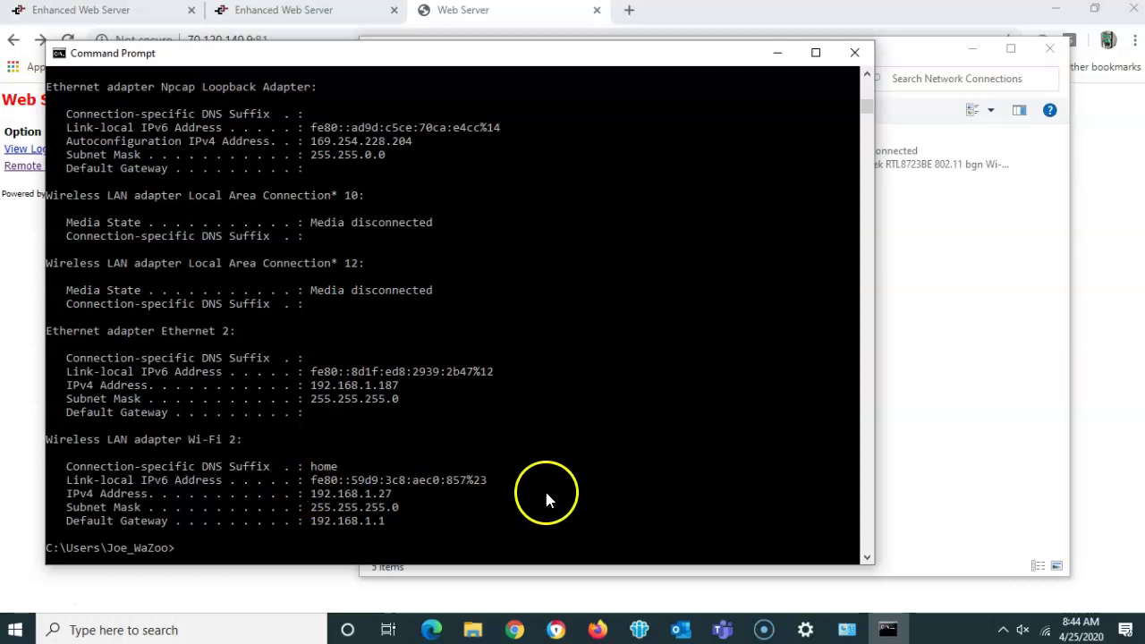
- Return to Network Connections, review the Ethernet 2 adapter's status and network connection details, and close both windows
left_click(846, 630)
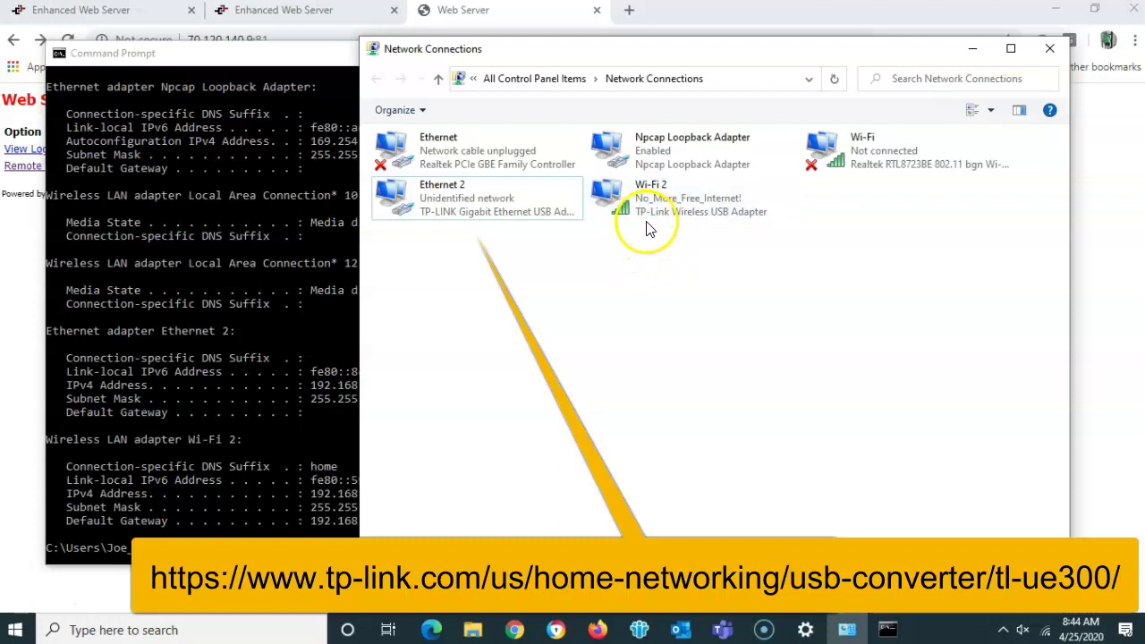
double_click(534, 205)
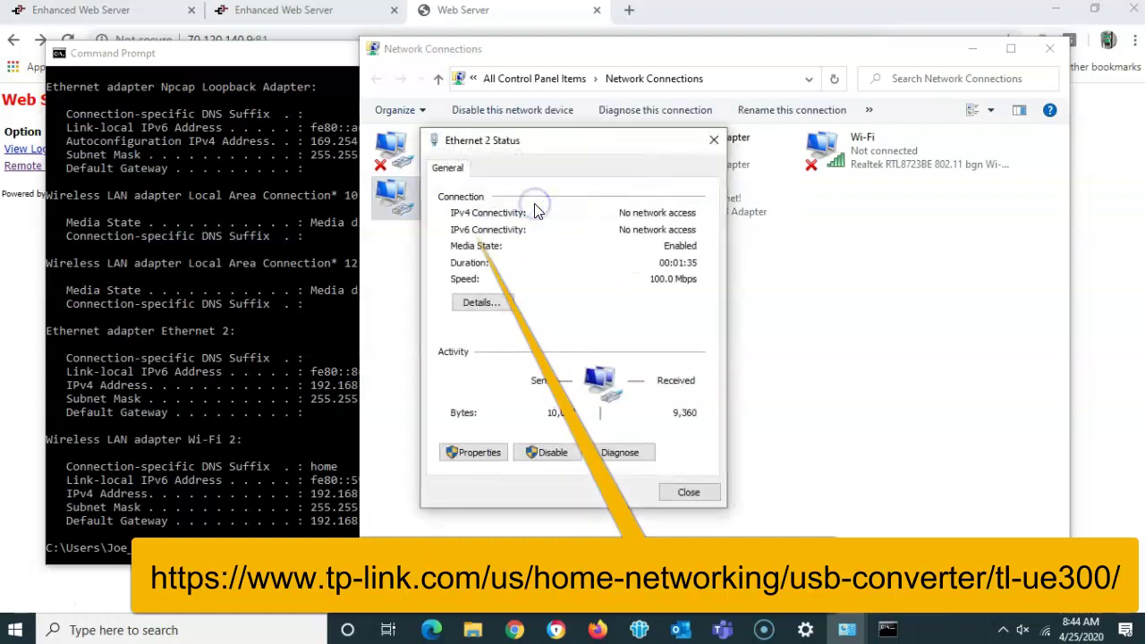
left_click(491, 303)
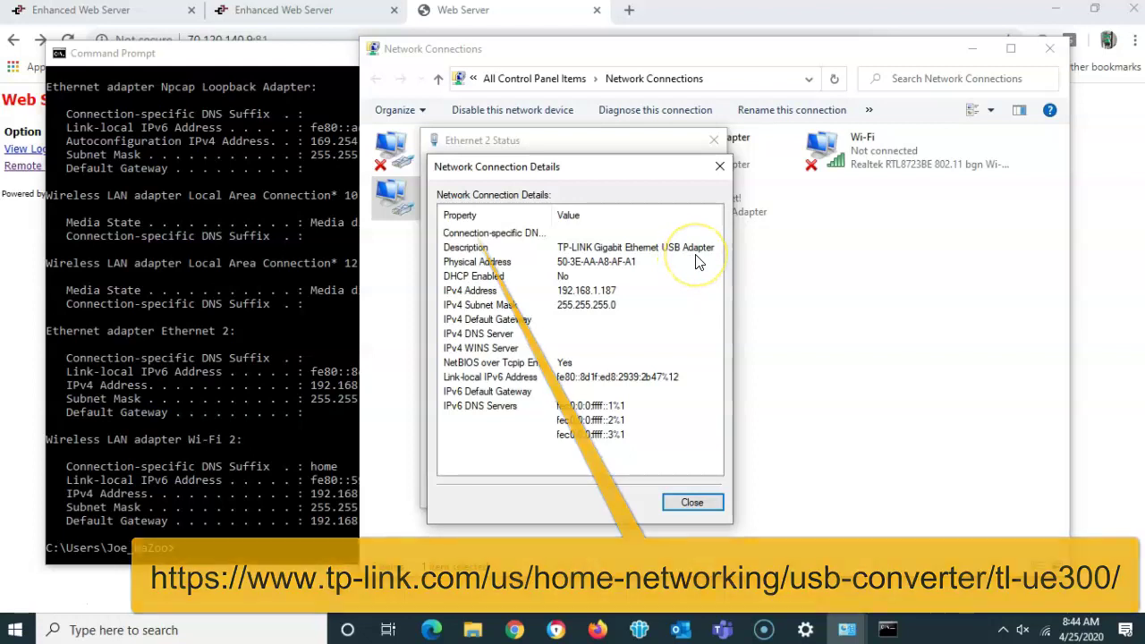
left_click(694, 503)
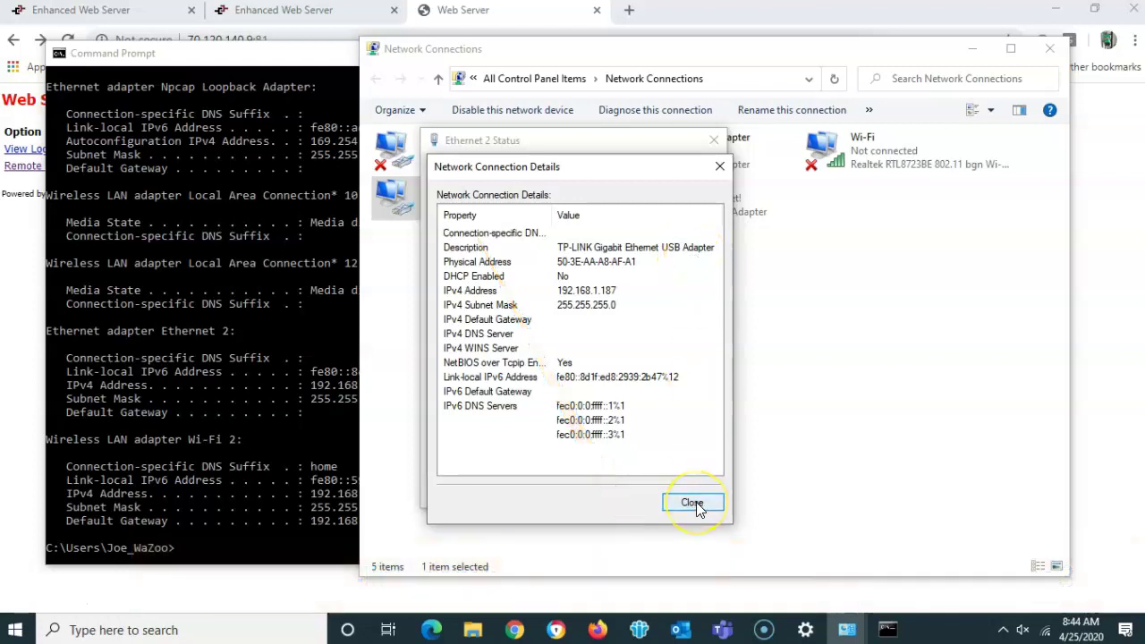
left_click(695, 493)
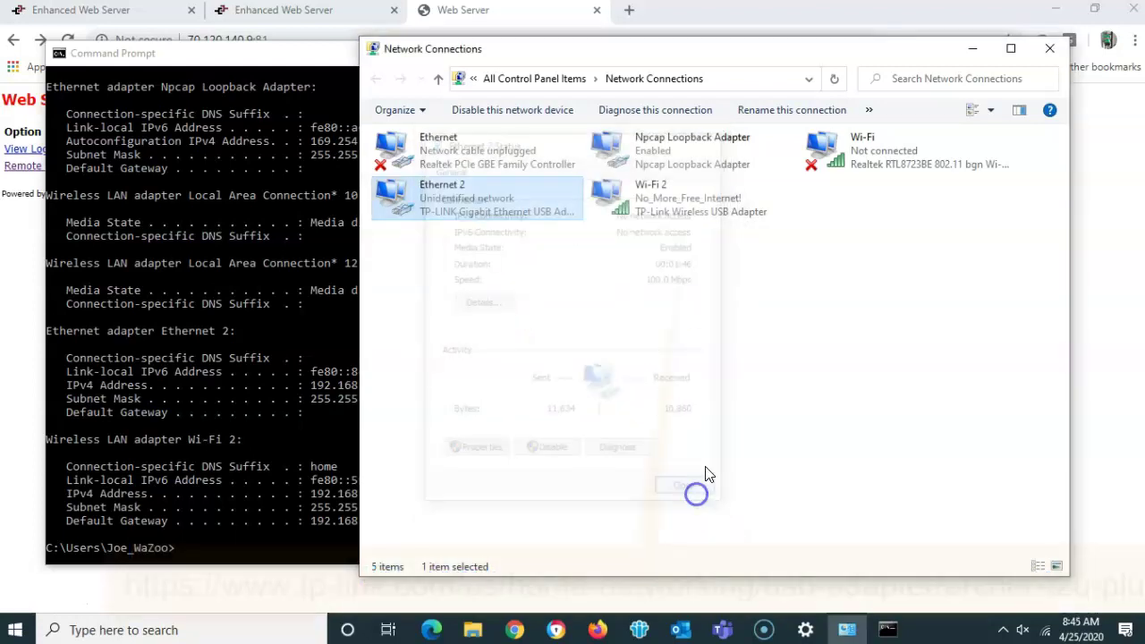
- Review the Wi-Fi 2 adapter's status and network connection details, close both windows and clear the adapter selection
double_click(656, 204)
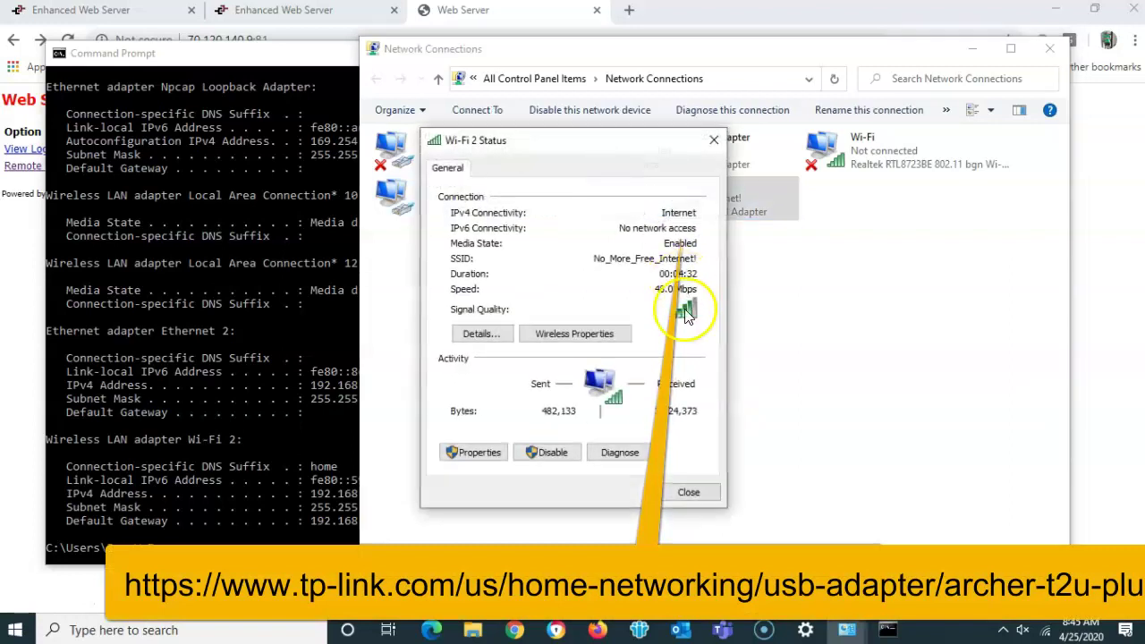
left_click(484, 334)
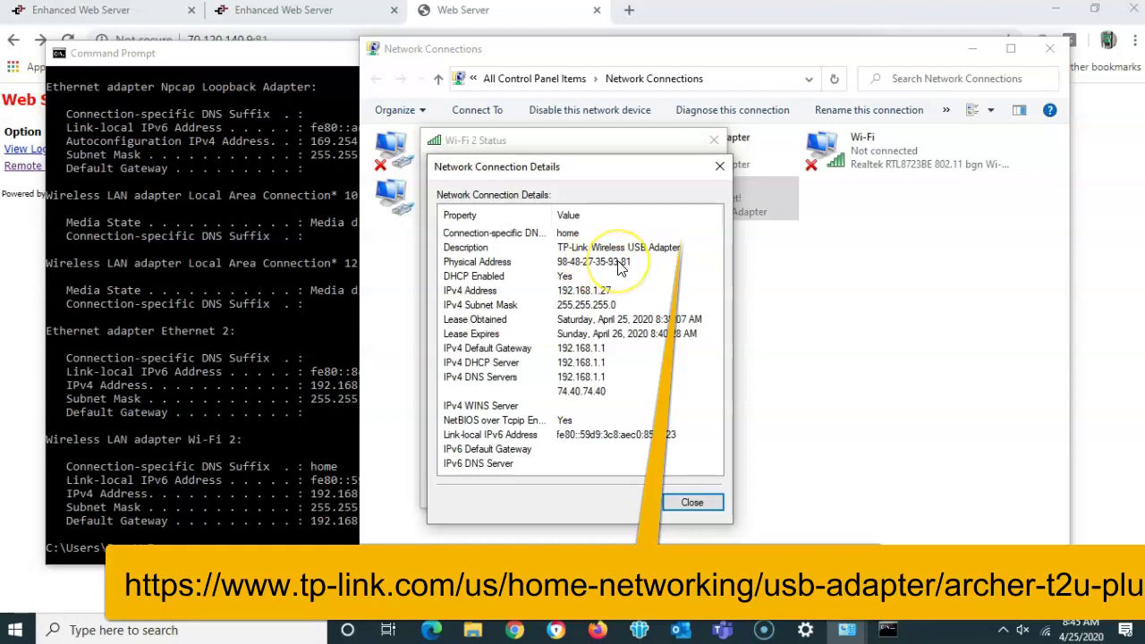
left_click(712, 507)
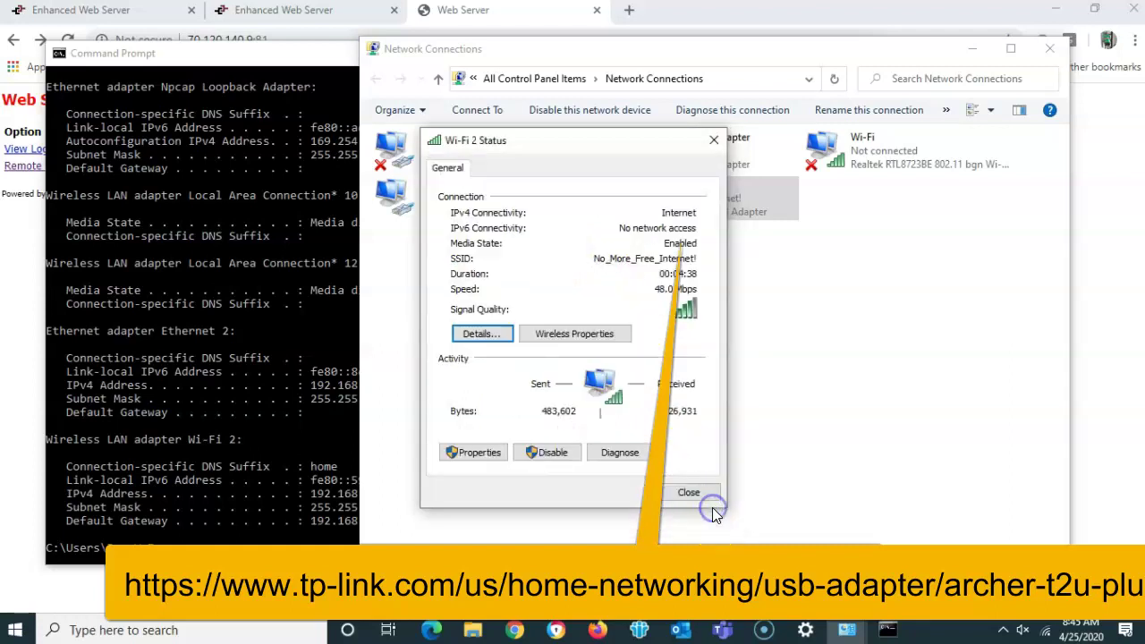
left_click(706, 493)
left_click(733, 480)
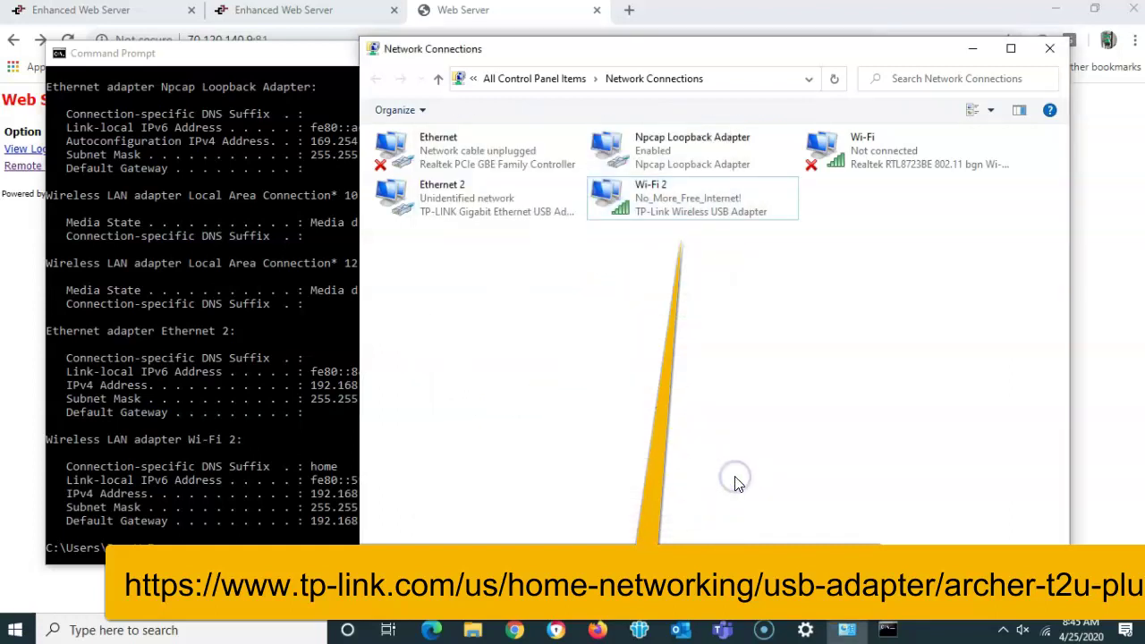